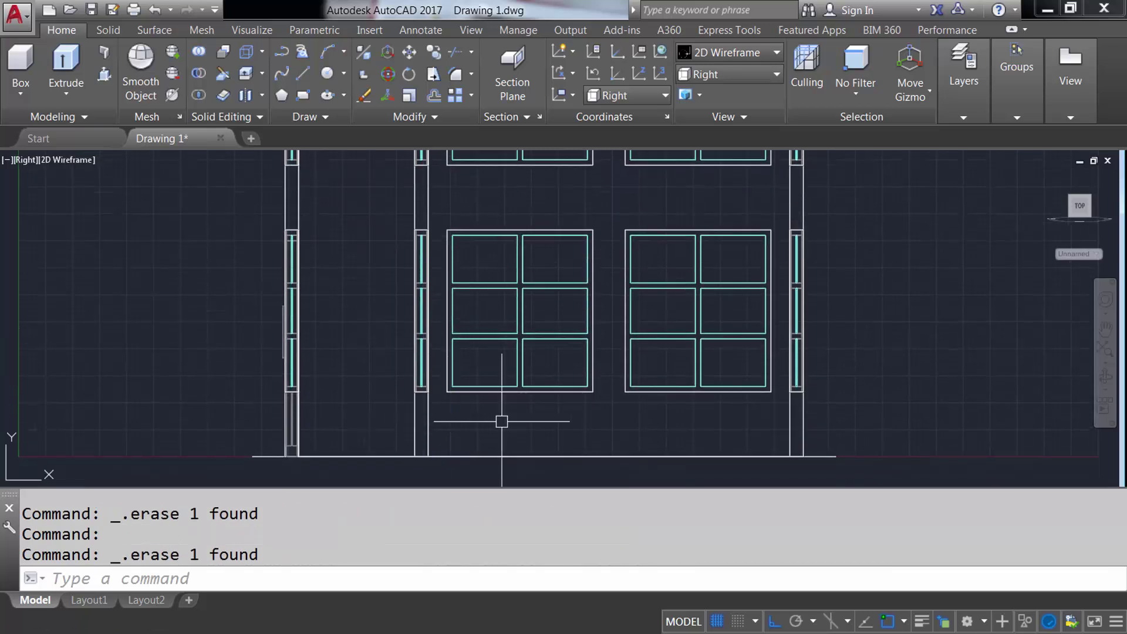
- Zoom out and switch to the Top preset view to see the floor plan from above
{"action": "scroll", "coordinate": [502, 421], "scroll_direction": "down", "scroll_amount": 2}
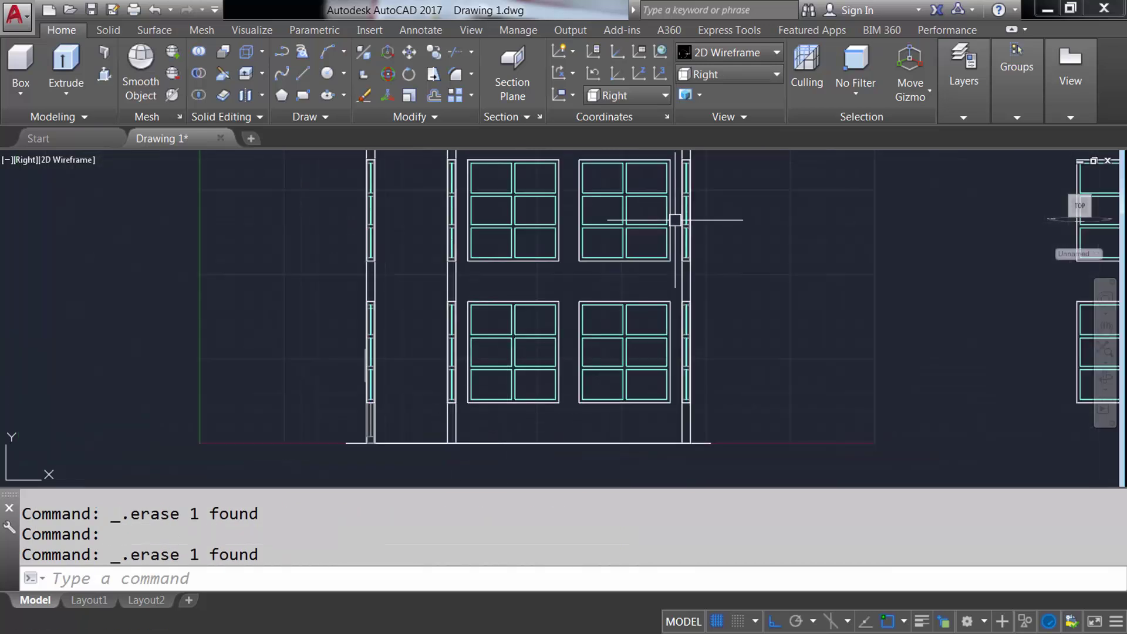
{"action": "left_click", "coordinate": [769, 70]}
{"action": "left_click", "coordinate": [714, 92]}
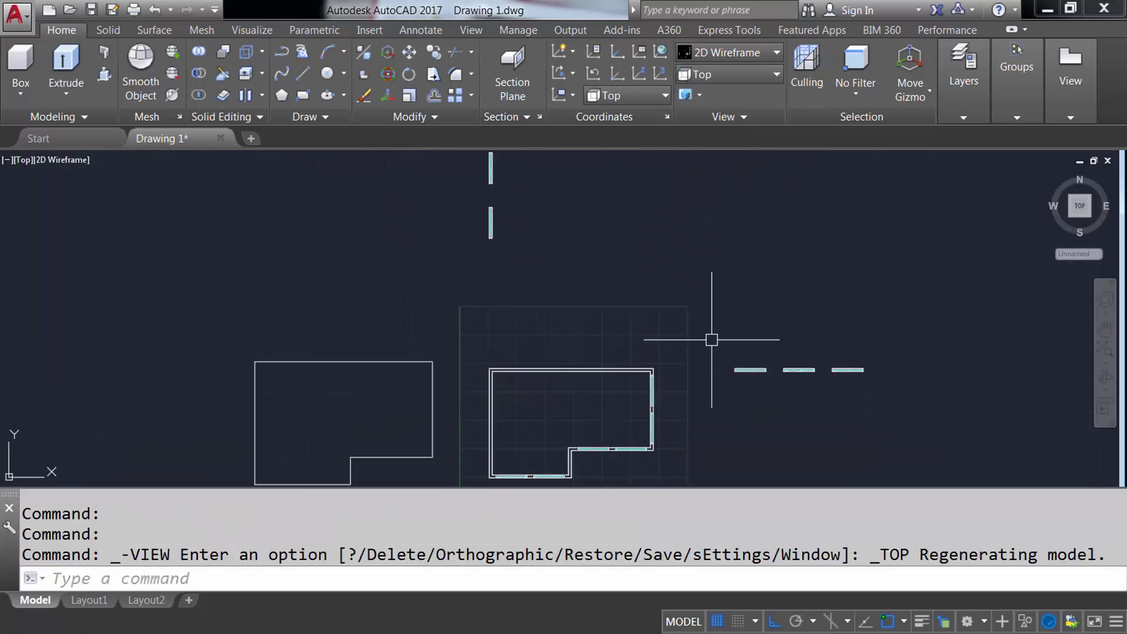
- Move the first group of 18 window pieces 10000 units into the walls
{"action": "type", "text": "M"}
{"action": "key", "text": "Return"}
{"action": "left_click", "coordinate": [880, 390]}
{"action": "left_click", "coordinate": [728, 326]}
{"action": "key", "text": "Return"}
{"action": "left_click", "coordinate": [734, 370]}
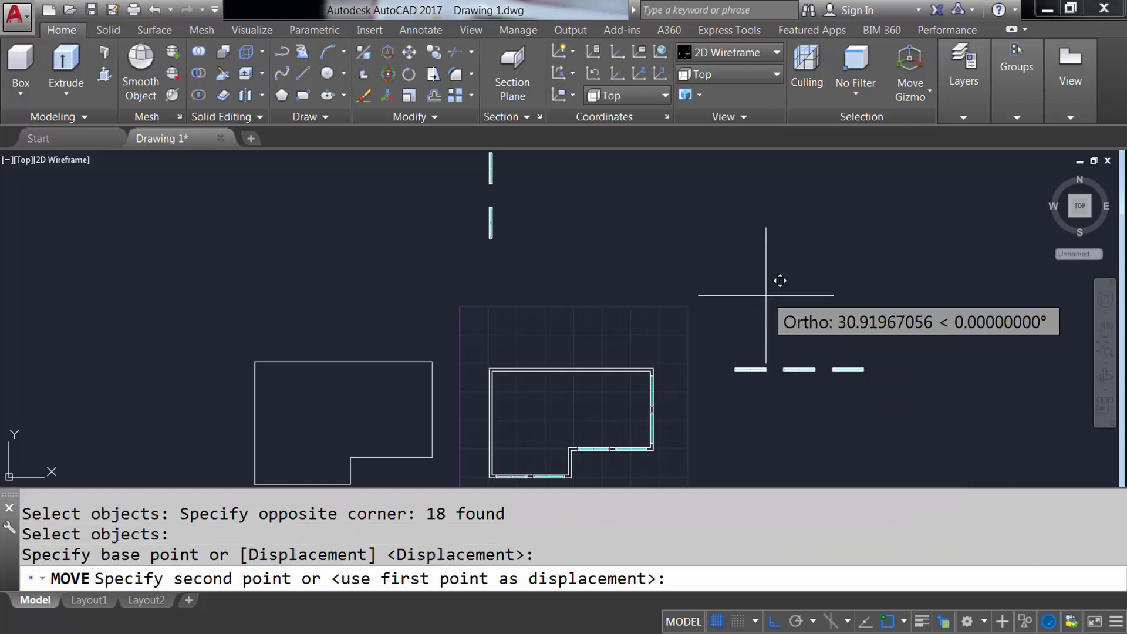
{"action": "type", "text": "10000"}
{"action": "key", "text": "Return"}
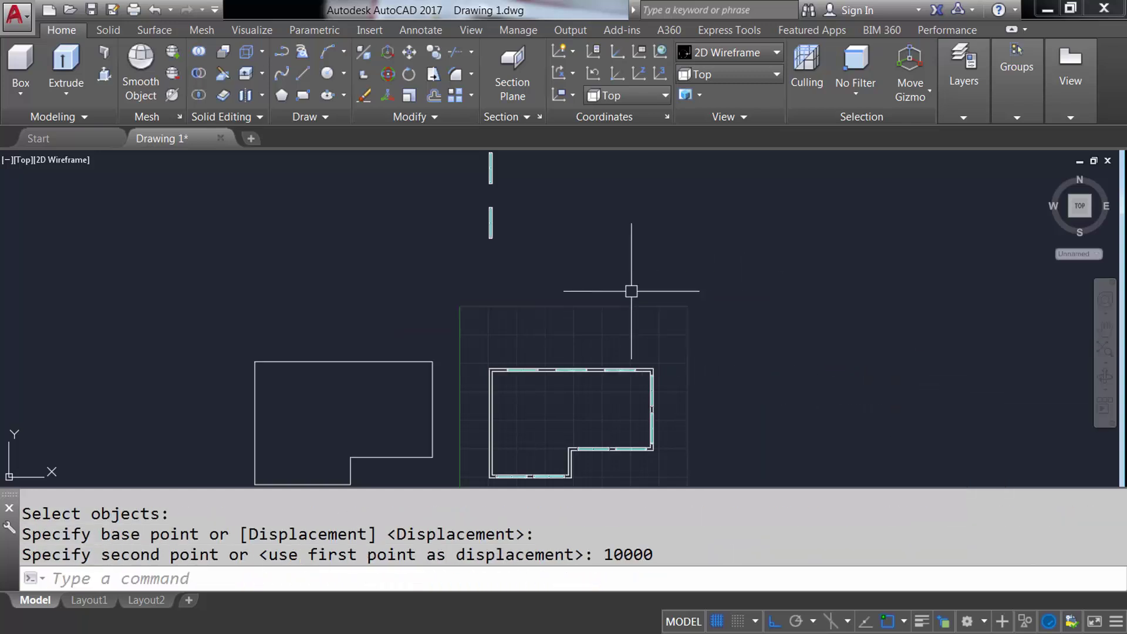
{"action": "middle_click_drag", "start_coordinate": [552, 250], "coordinate": [558, 270]}
- Move the second group of 12 window pieces 10000 units, then orbit into 3D
{"action": "type", "text": "M"}
{"action": "key", "text": "Return"}
{"action": "left_click", "coordinate": [531, 301]}
{"action": "left_click", "coordinate": [487, 167]}
{"action": "key", "text": "Return"}
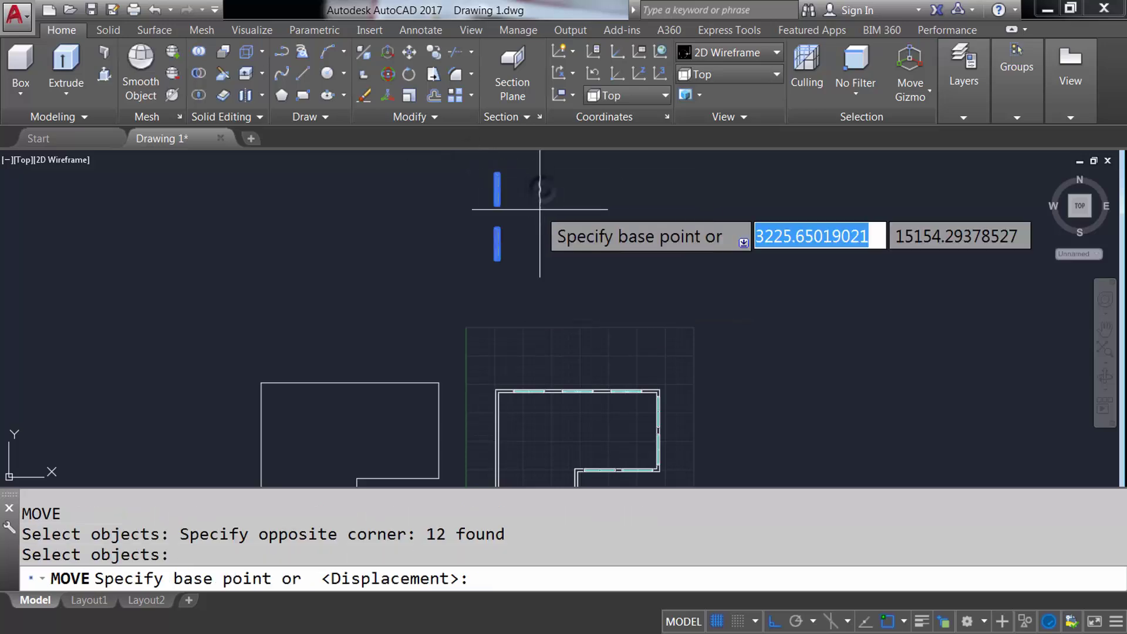
{"action": "left_click", "coordinate": [542, 189]}
{"action": "type", "text": "10000"}
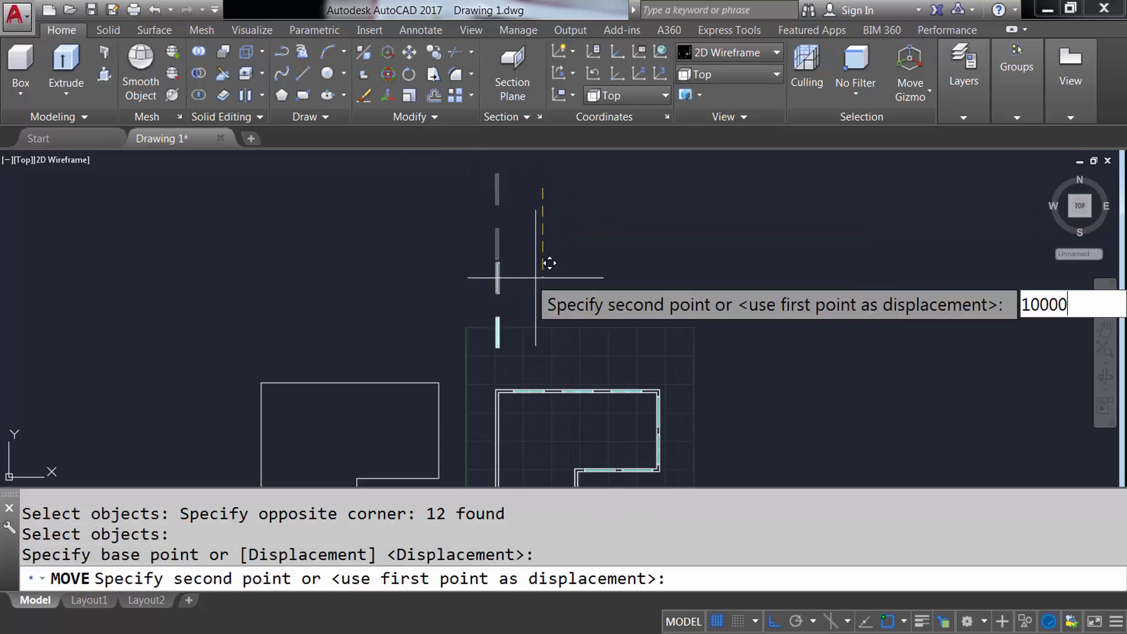
{"action": "key", "text": "Return"}
{"action": "scroll", "coordinate": [546, 340], "scroll_direction": "up", "scroll_amount": 5}
{"action": "mouse_move", "coordinate": [521, 335]}
{"action": "middle_mouse_down"}
{"action": "mouse_move", "coordinate": [436, 334]}
{"action": "mouse_move", "coordinate": [523, 257]}
{"action": "middle_mouse_up"}
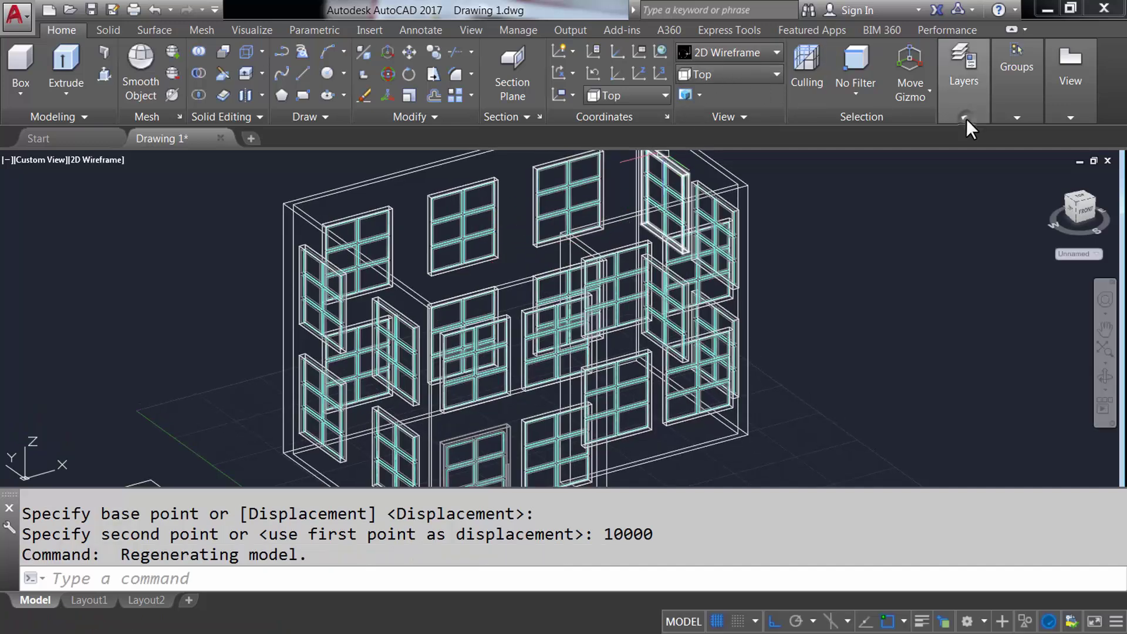
- Turn off the Glass and Wood layers
{"action": "left_click", "coordinate": [966, 118]}
{"action": "left_click", "coordinate": [1050, 135]}
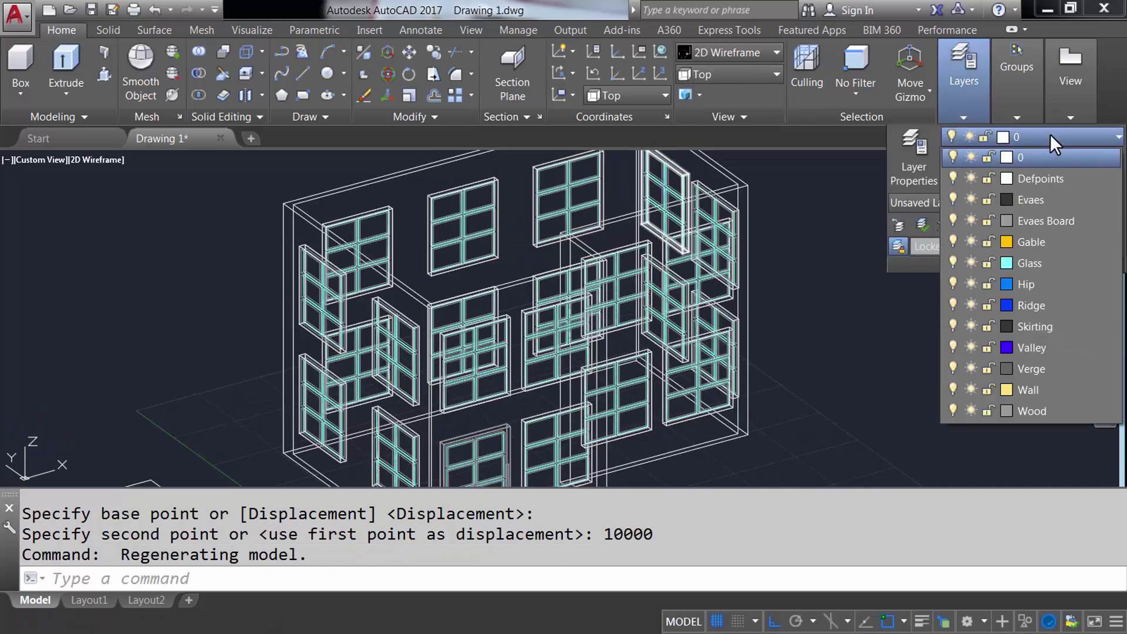
{"action": "left_click", "coordinate": [951, 263]}
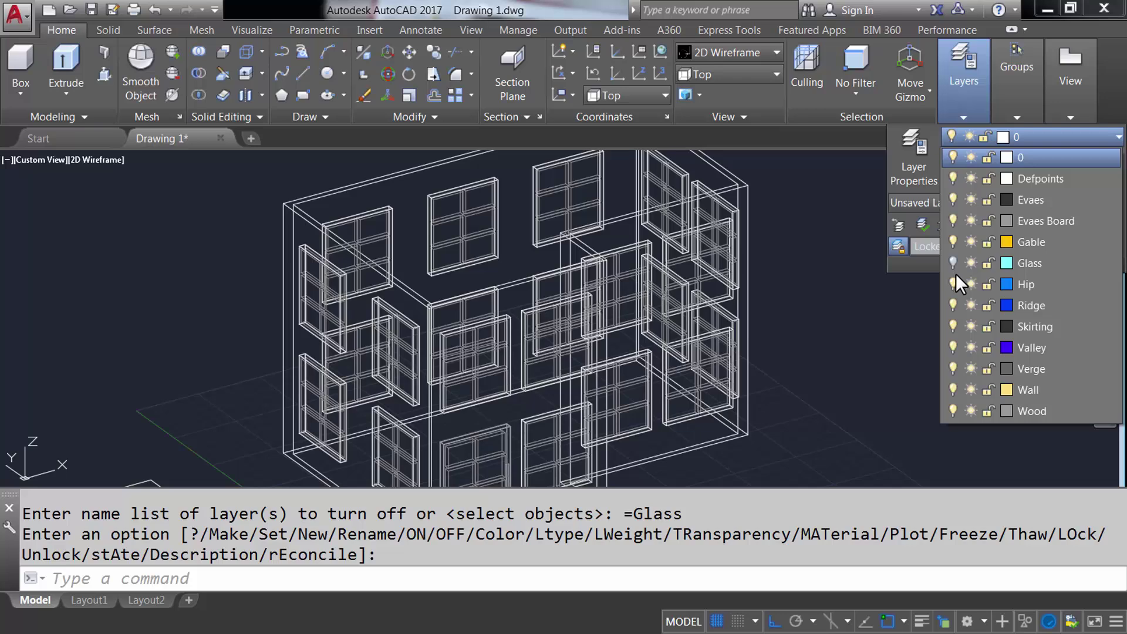
{"action": "left_click", "coordinate": [954, 410]}
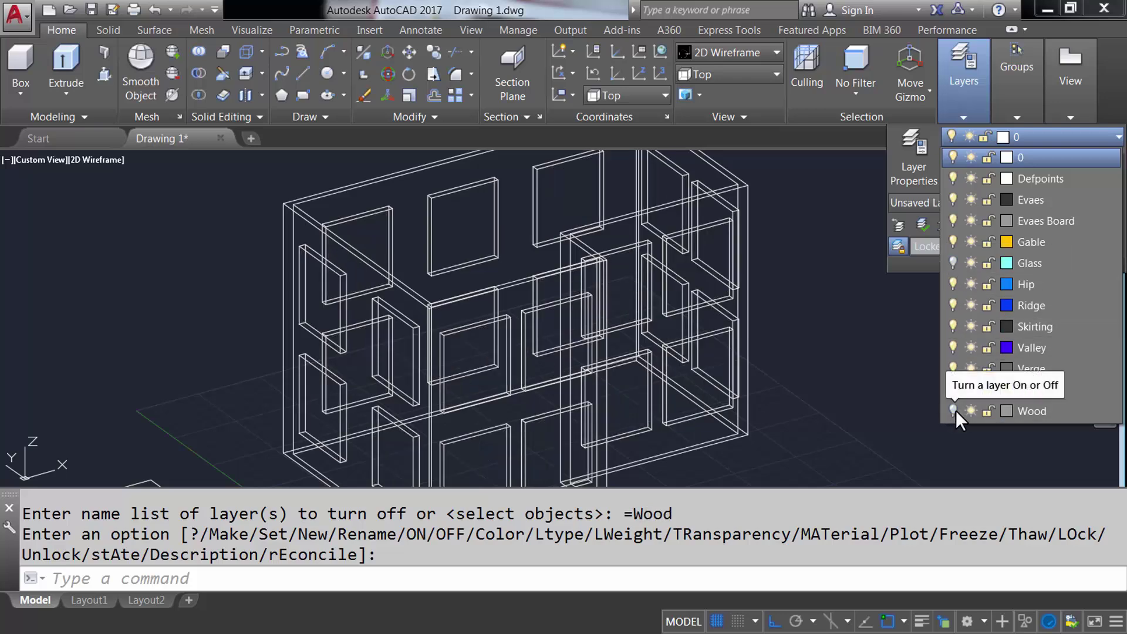
{"action": "left_click", "coordinate": [1041, 157]}
- Display the model in the Shaded visual style
{"action": "left_click", "coordinate": [802, 302]}
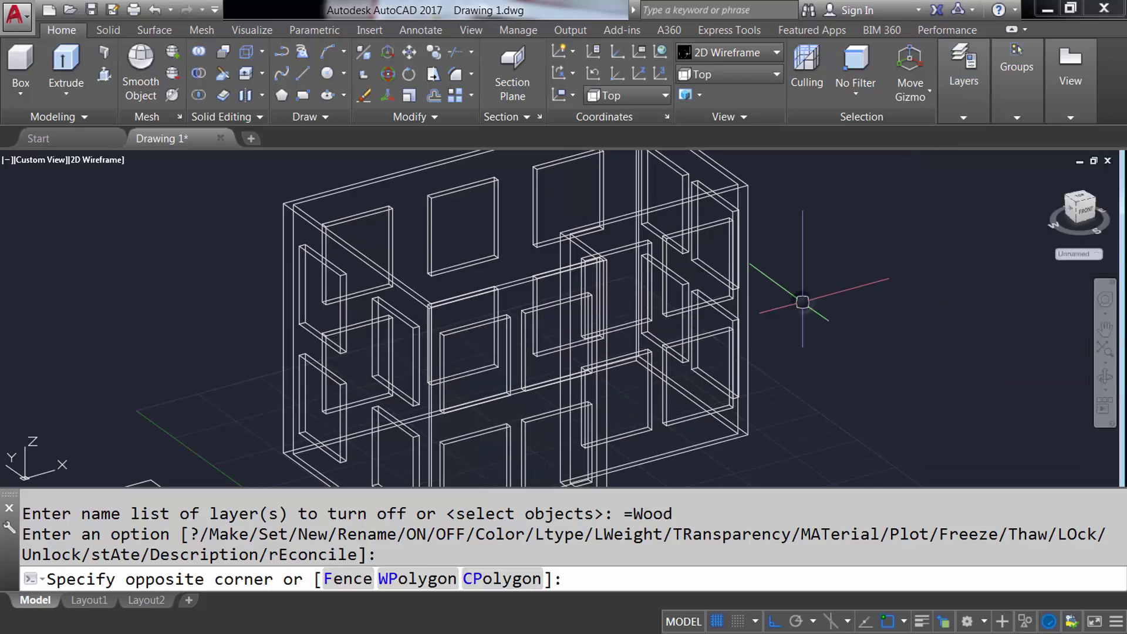
{"action": "left_click", "coordinate": [822, 329]}
{"action": "middle_click_drag", "start_coordinate": [794, 326], "coordinate": [830, 334]}
{"action": "left_click", "coordinate": [740, 56]}
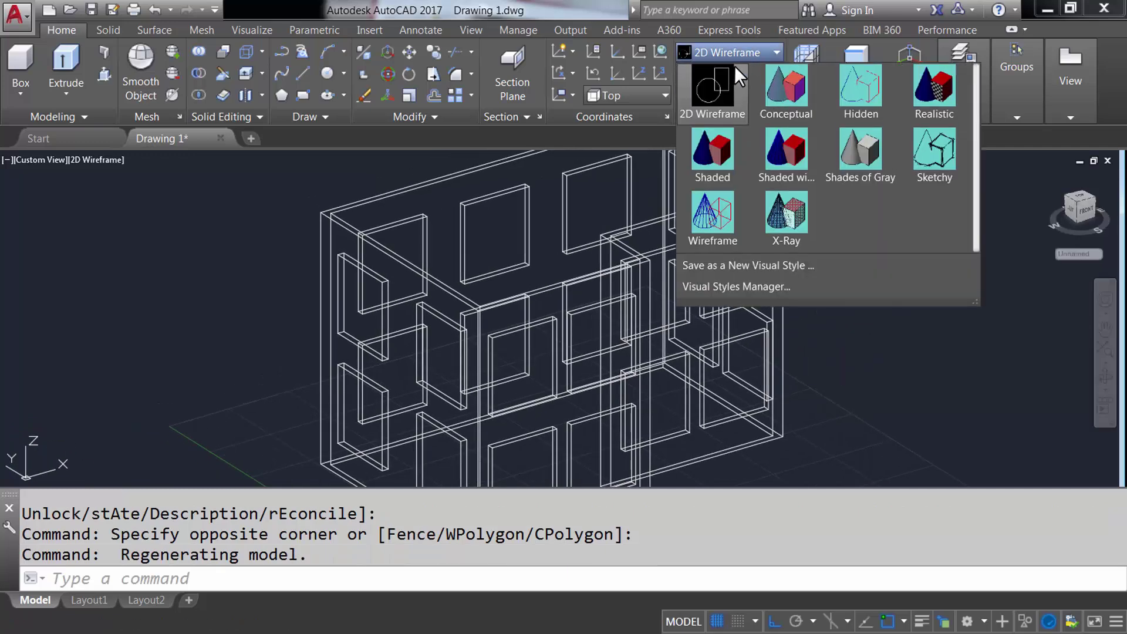
{"action": "left_click", "coordinate": [723, 139]}
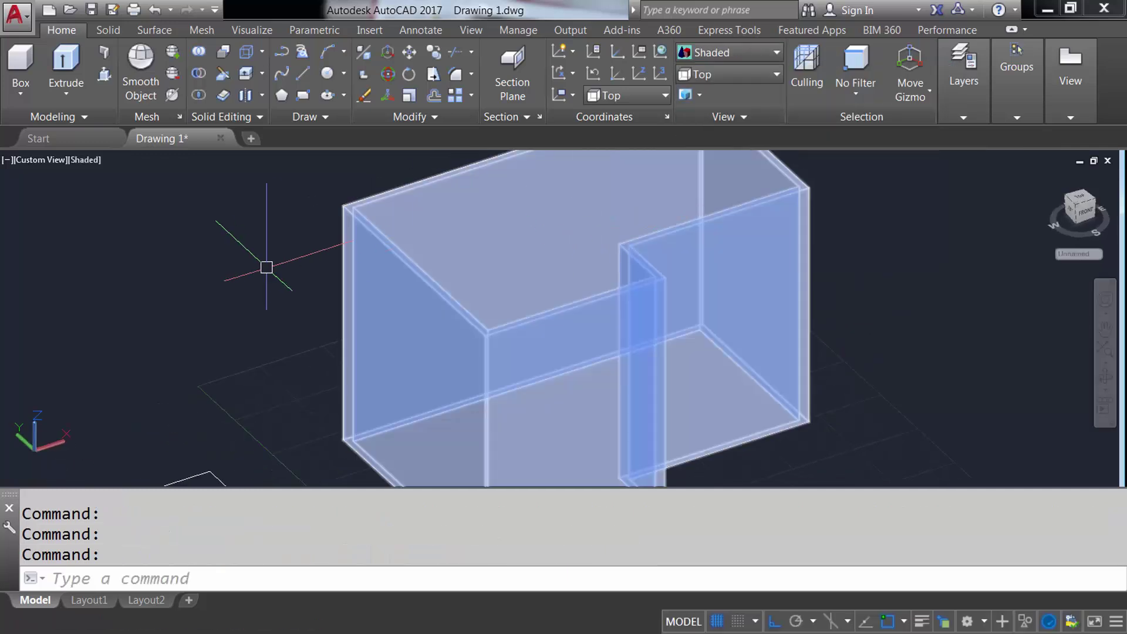
- Subtract four window blocks from the house solid to cut the first wall's openings
{"action": "key", "text": "Escape"}
{"action": "type", "text": "SUBTRACT"}
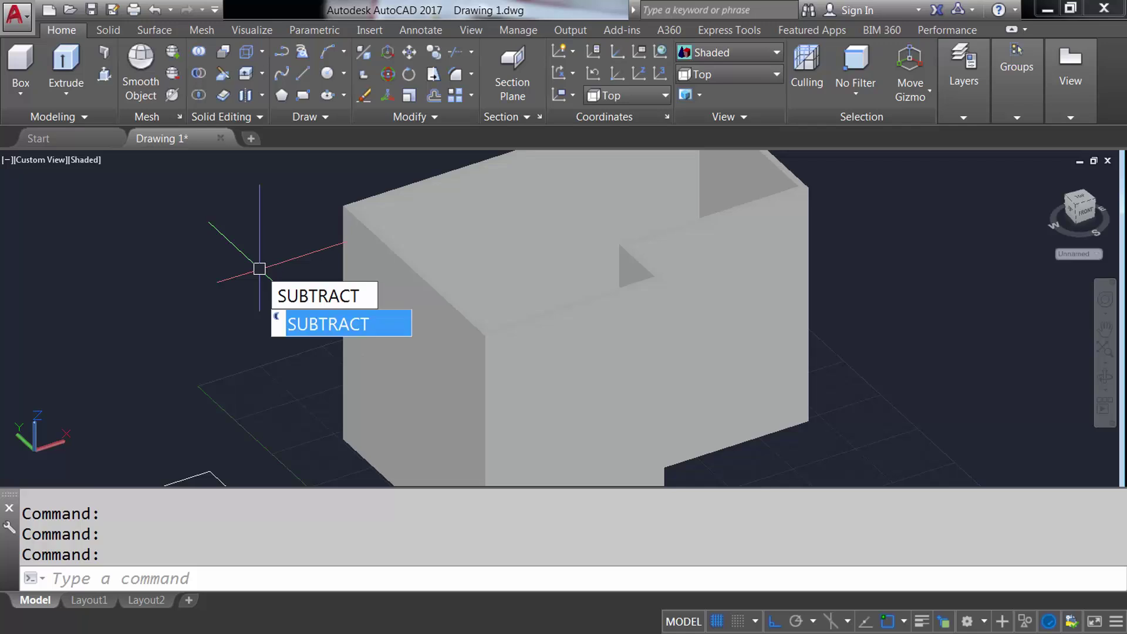
{"action": "key", "text": "Return"}
{"action": "left_click", "coordinate": [337, 206]}
{"action": "key", "text": "Return"}
{"action": "left_click", "coordinate": [383, 292]}
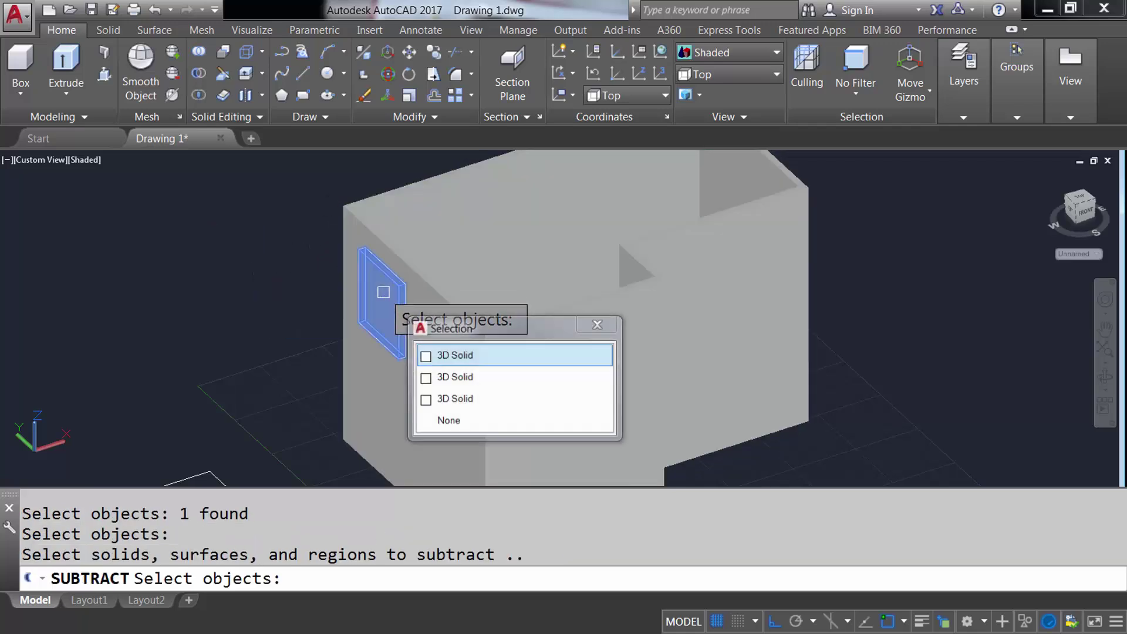
{"action": "mouse_move", "coordinate": [372, 411]}
{"action": "middle_mouse_down"}
{"action": "mouse_move", "coordinate": [346, 319]}
{"action": "mouse_move", "coordinate": [312, 357]}
{"action": "middle_mouse_up"}
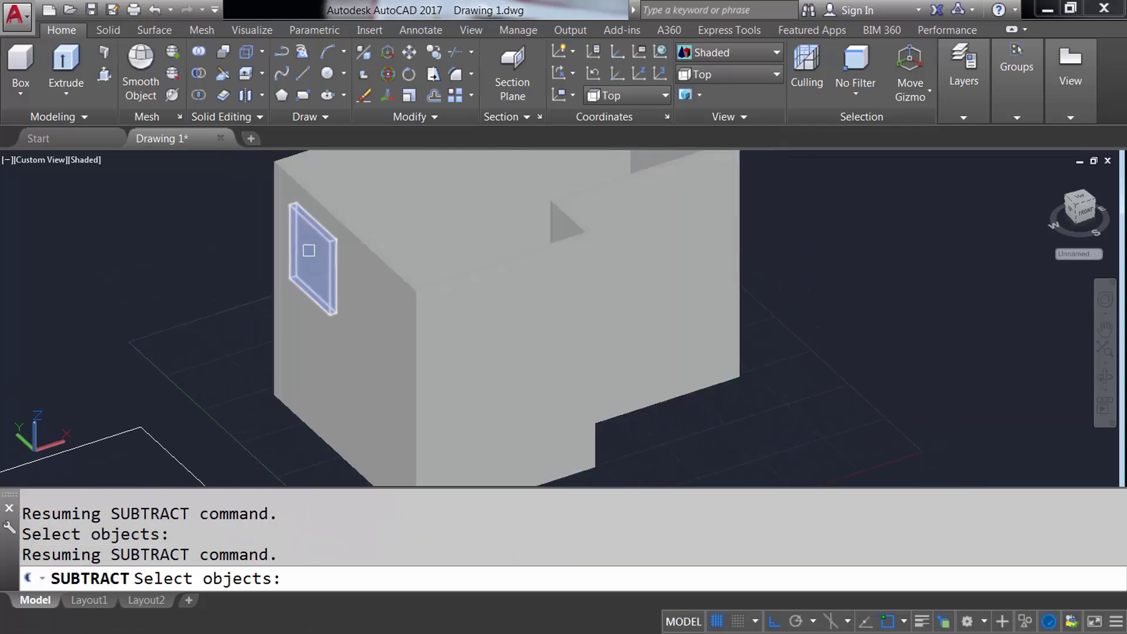
{"action": "left_click", "coordinate": [307, 349]}
{"action": "left_click", "coordinate": [379, 321]}
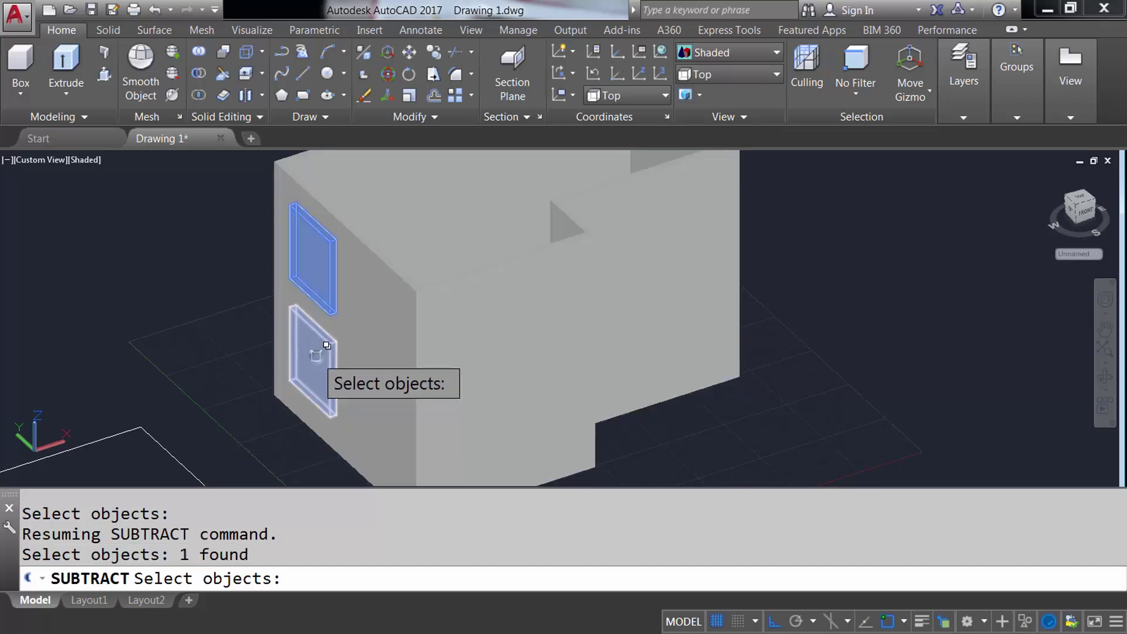
{"action": "left_click", "coordinate": [327, 345]}
{"action": "left_click", "coordinate": [367, 414]}
{"action": "left_click", "coordinate": [382, 328]}
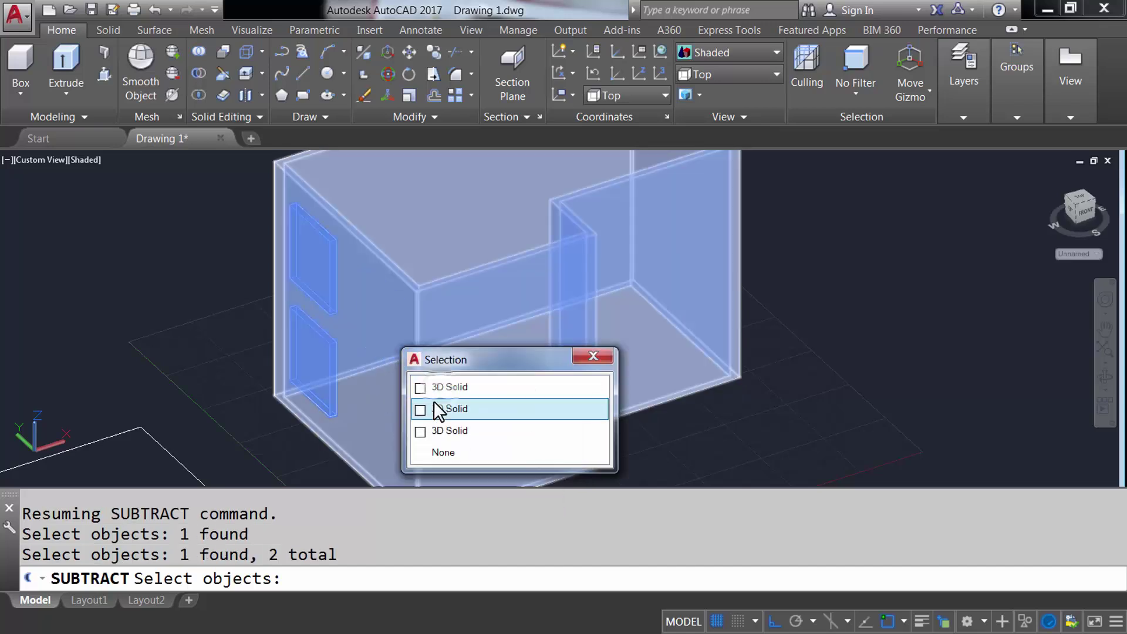
{"action": "left_click", "coordinate": [439, 411]}
{"action": "left_click", "coordinate": [389, 410]}
{"action": "left_click", "coordinate": [465, 473]}
{"action": "key", "text": "Return"}
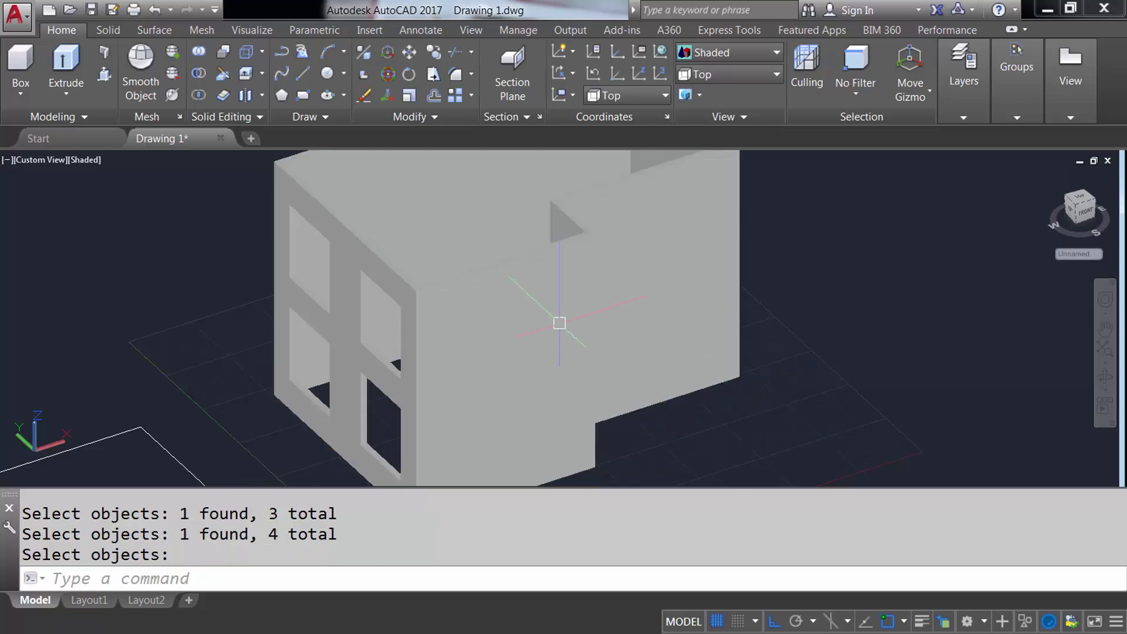
- Cut four window openings through the front wall by subtracting its window blocks
{"action": "key", "text": "Return"}
{"action": "key", "text": "Return"}
{"action": "left_click", "coordinate": [732, 198]}
{"action": "key", "text": "Return"}
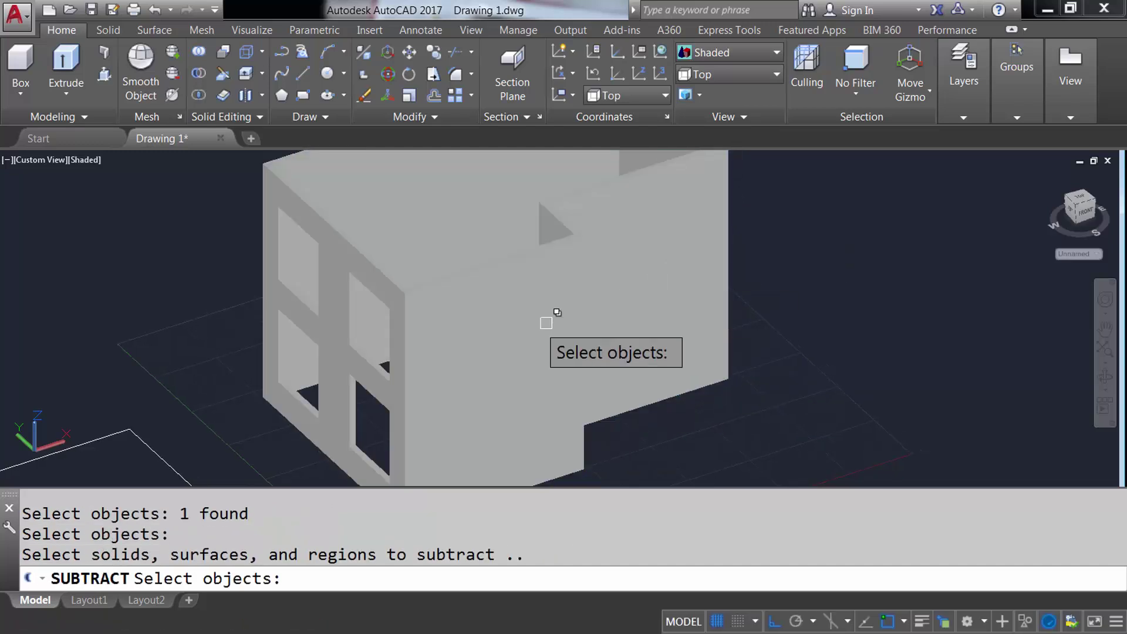
{"action": "left_click", "coordinate": [465, 319]}
{"action": "left_click", "coordinate": [506, 390]}
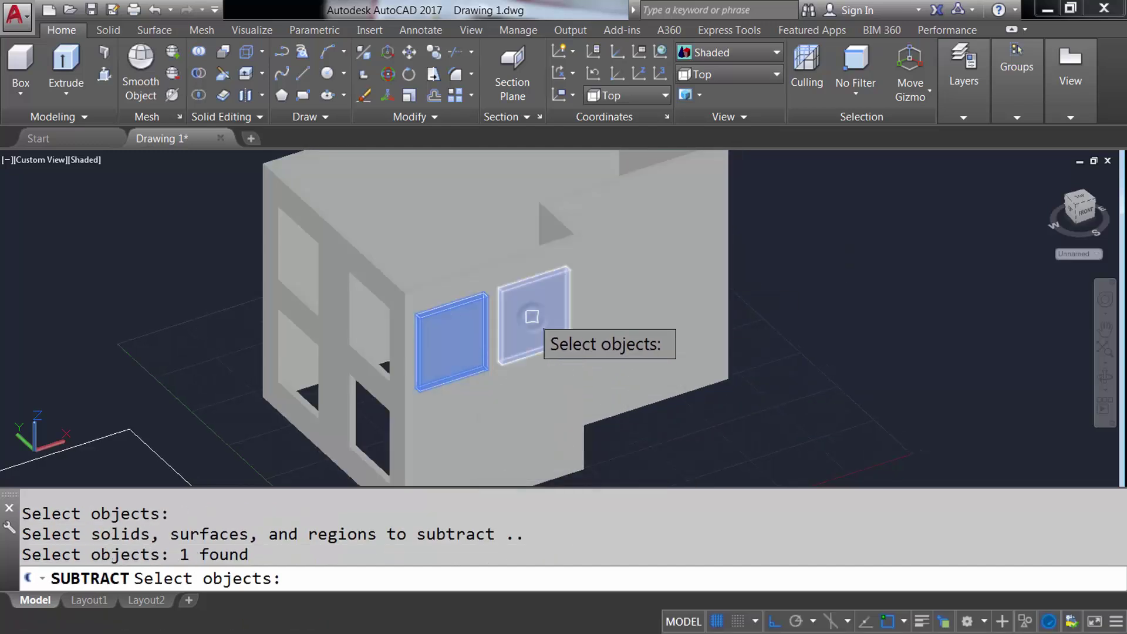
{"action": "left_click", "coordinate": [534, 308]}
{"action": "left_click", "coordinate": [583, 382]}
{"action": "left_click", "coordinate": [460, 448]}
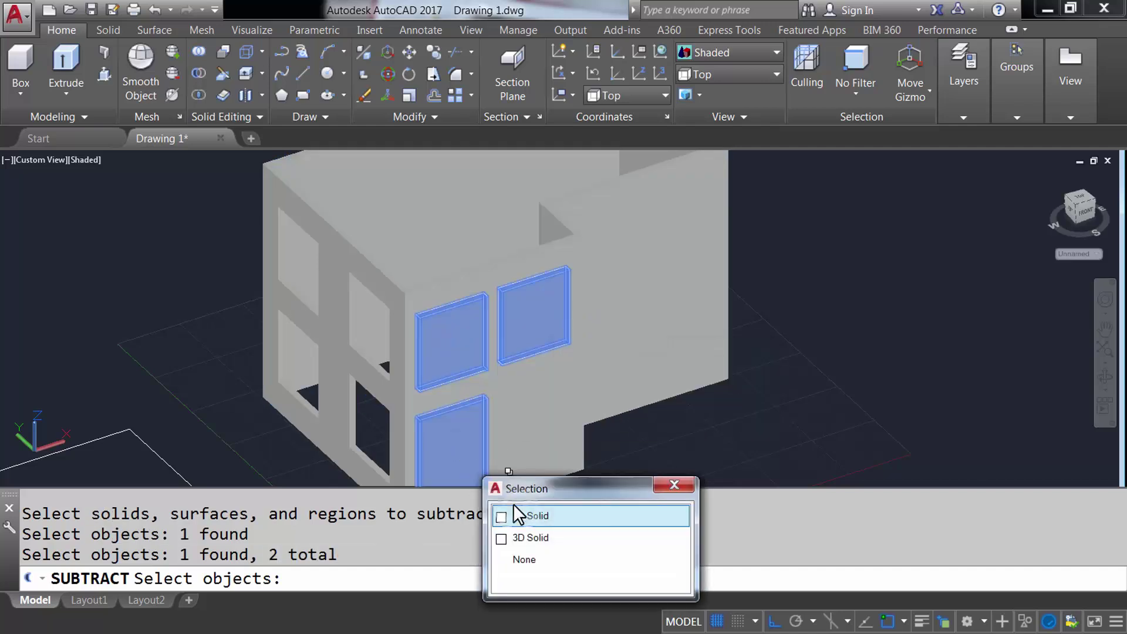
{"action": "left_click", "coordinate": [516, 510]}
{"action": "left_click", "coordinate": [527, 462]}
{"action": "left_click", "coordinate": [593, 494]}
{"action": "key", "text": "Return"}
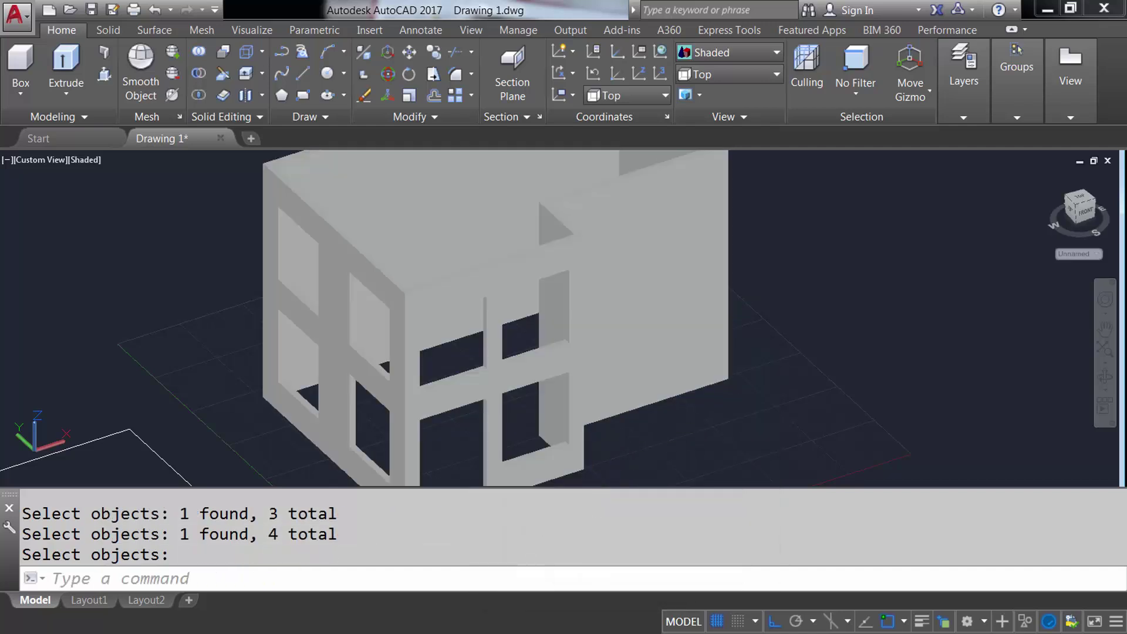
- Subtract four more window blocks to open the third wall
{"action": "middle_click_drag", "start_coordinate": [785, 232], "coordinate": [648, 278]}
{"action": "key", "text": "Return"}
{"action": "left_click", "coordinate": [590, 187]}
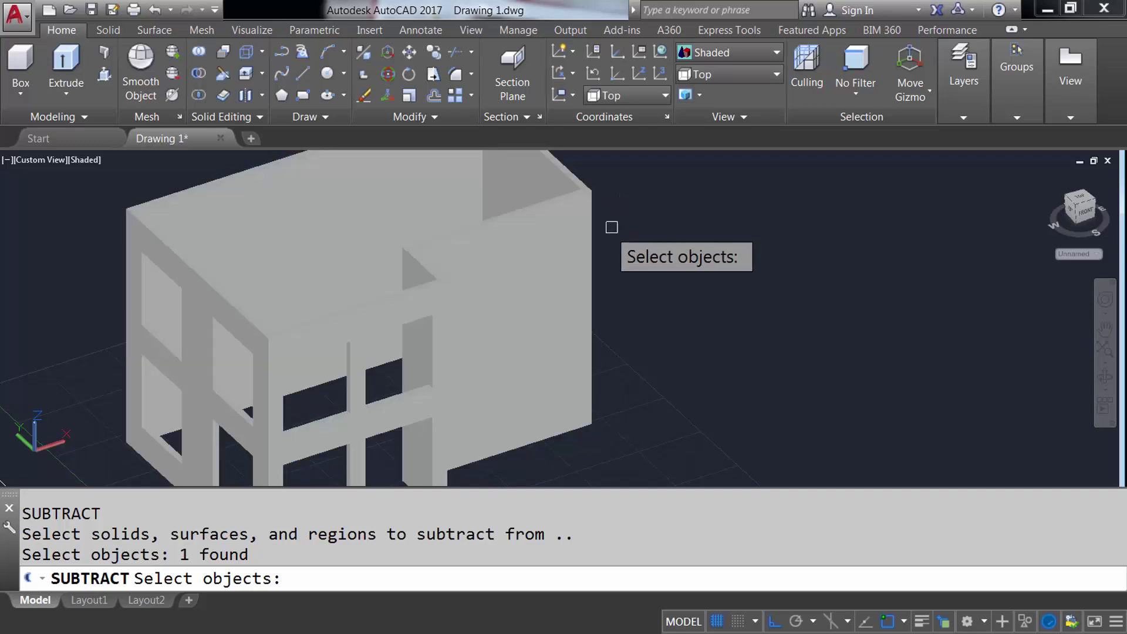
{"action": "key", "text": "Return"}
{"action": "left_click", "coordinate": [545, 243]}
{"action": "left_click", "coordinate": [599, 307]}
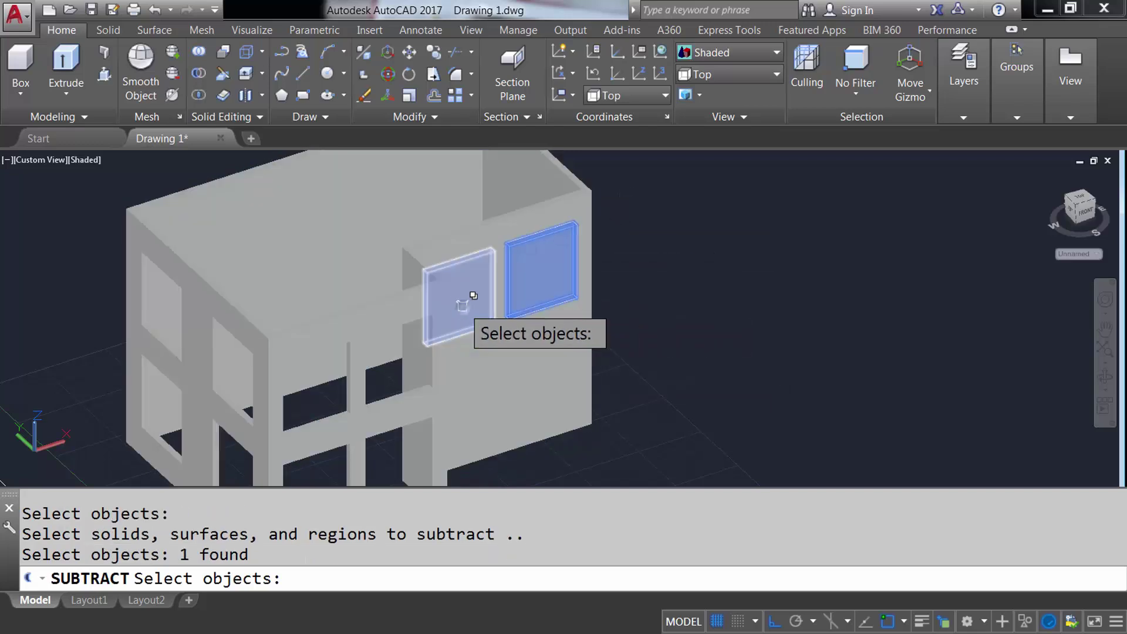
{"action": "left_click", "coordinate": [471, 297]}
{"action": "left_click", "coordinate": [534, 371]}
{"action": "left_click", "coordinate": [554, 382]}
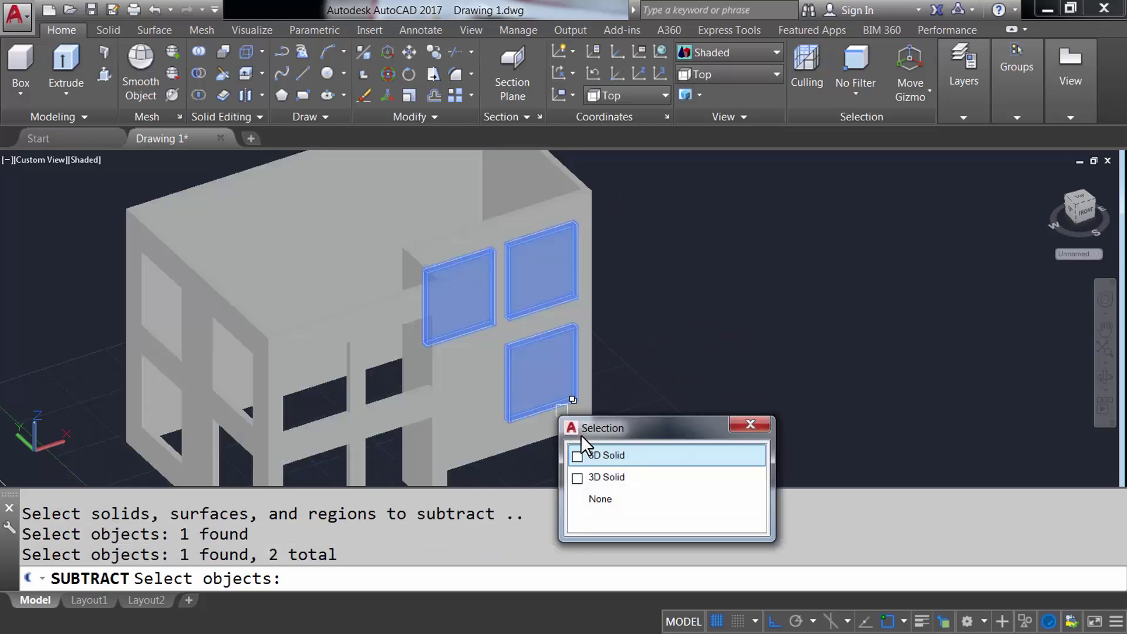
{"action": "left_click", "coordinate": [597, 460]}
{"action": "left_click", "coordinate": [474, 422]}
{"action": "left_click", "coordinate": [517, 470]}
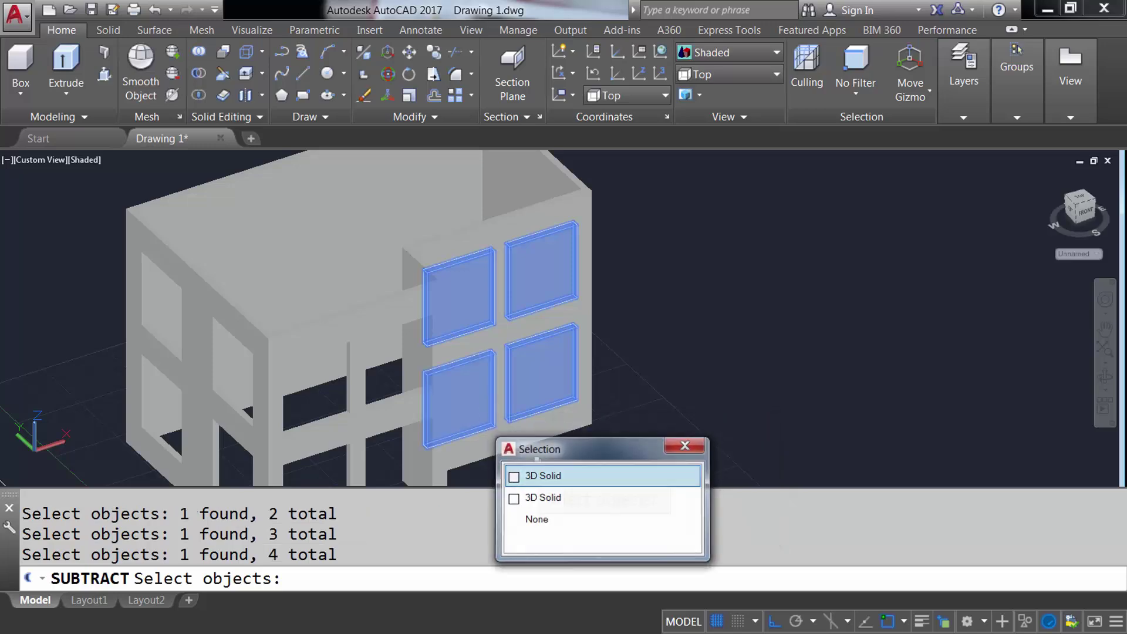
{"action": "key", "text": "Return"}
{"action": "middle_click_drag", "start_coordinate": [584, 312], "coordinate": [460, 309], "text": "shift"}
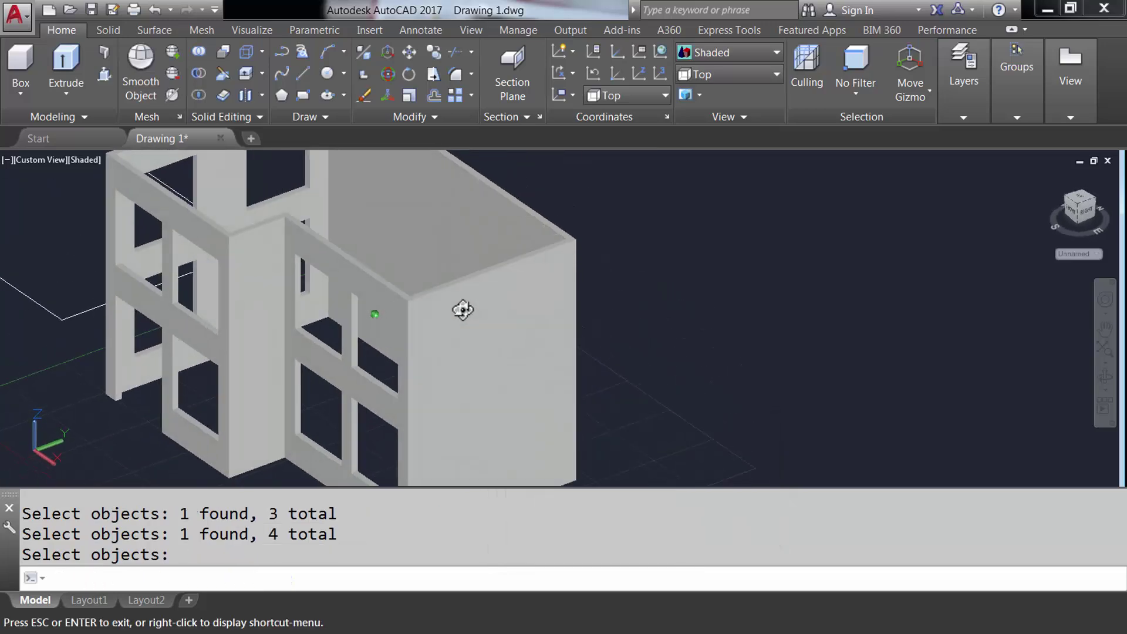
- Subtract the side-wall window blocks from the house solid to cut their openings
{"action": "key", "text": "Return"}
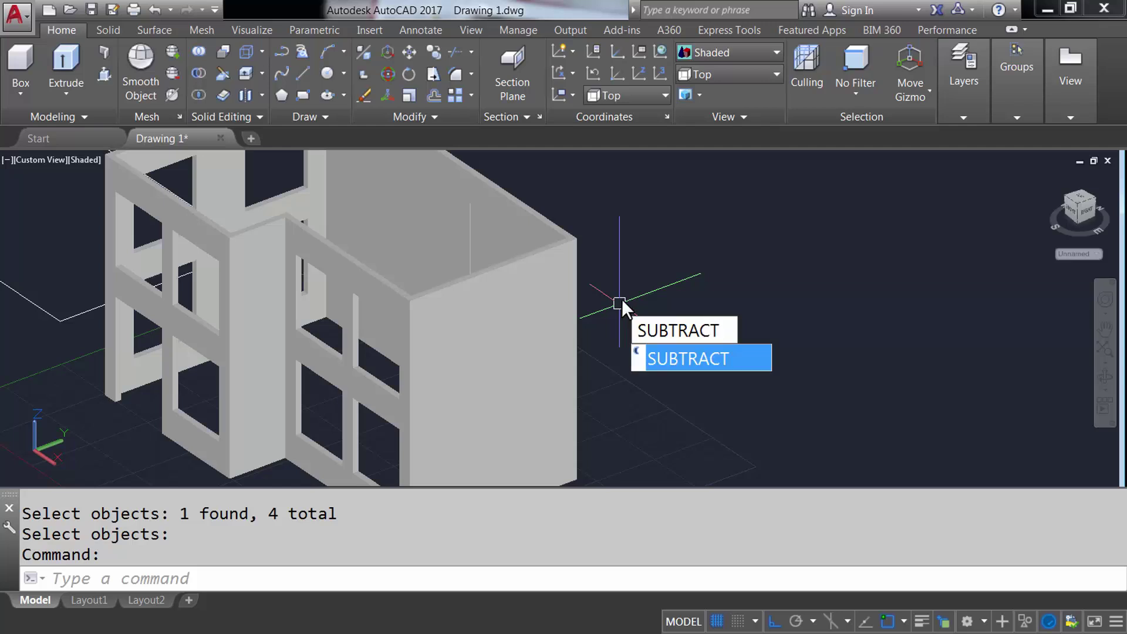
{"action": "key", "text": "Return"}
{"action": "left_click", "coordinate": [572, 244]}
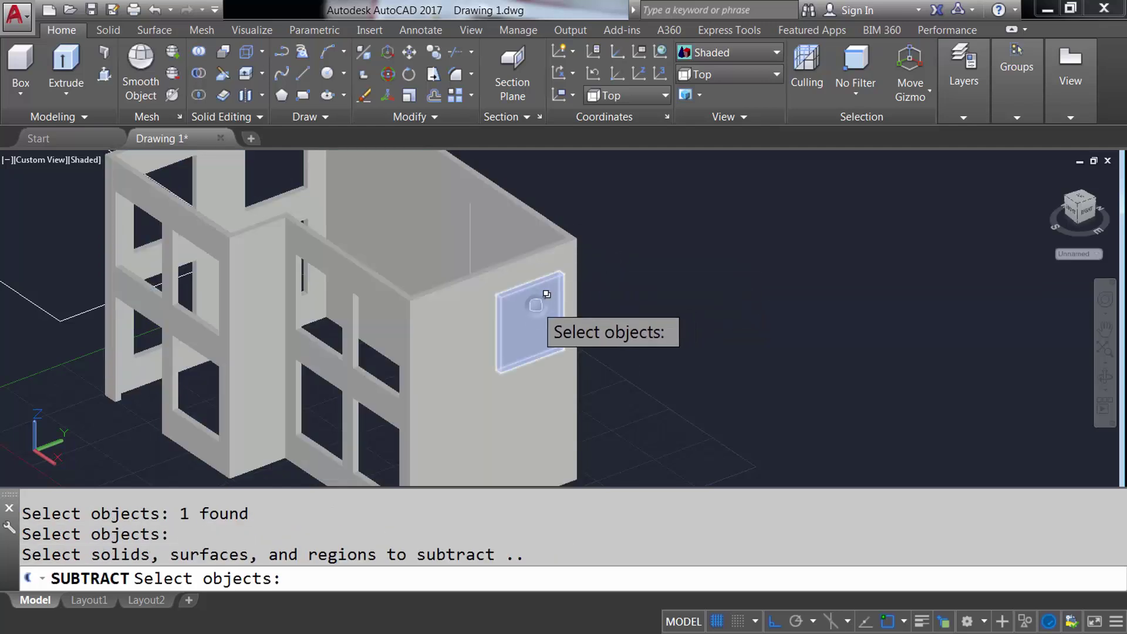
{"action": "left_click", "coordinate": [531, 305]}
{"action": "left_click", "coordinate": [595, 368]}
{"action": "left_click", "coordinate": [457, 355]}
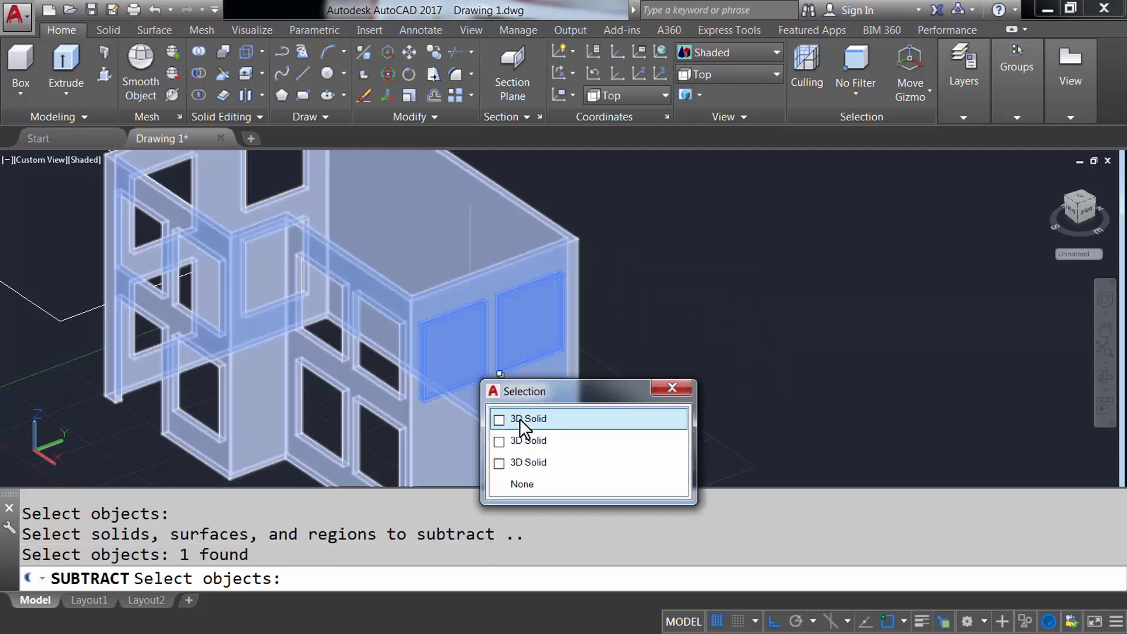
{"action": "left_click", "coordinate": [515, 417]}
{"action": "middle_click_drag", "start_coordinate": [527, 409], "coordinate": [510, 357]}
{"action": "left_click", "coordinate": [510, 359]}
{"action": "left_click", "coordinate": [574, 433]}
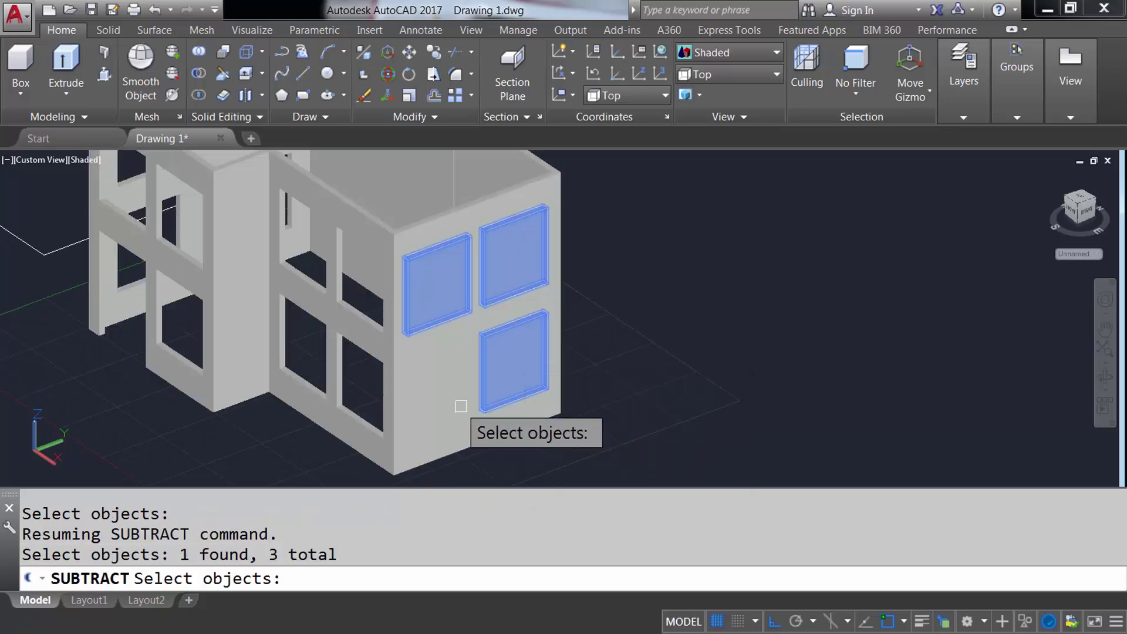
{"action": "left_click", "coordinate": [448, 398]}
{"action": "left_click", "coordinate": [511, 463]}
{"action": "key", "text": "Return"}
{"action": "middle_click_drag", "start_coordinate": [517, 329], "coordinate": [444, 290], "text": "shift"}
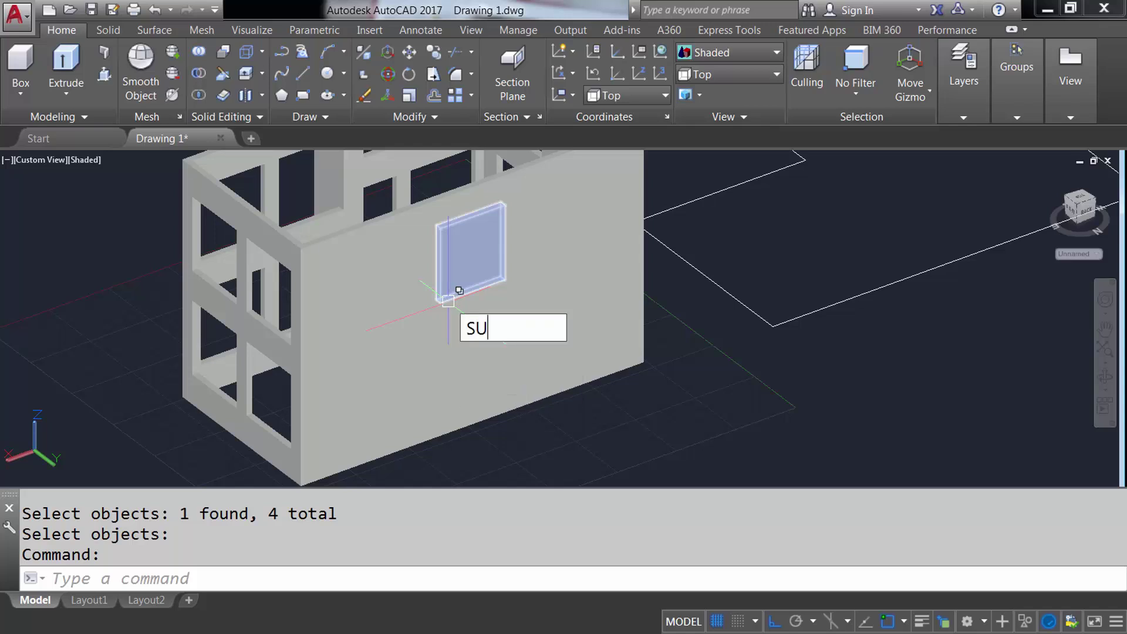
- Subtract six window blocks from the opposite facade to cut its openings
{"action": "key", "text": "Return"}
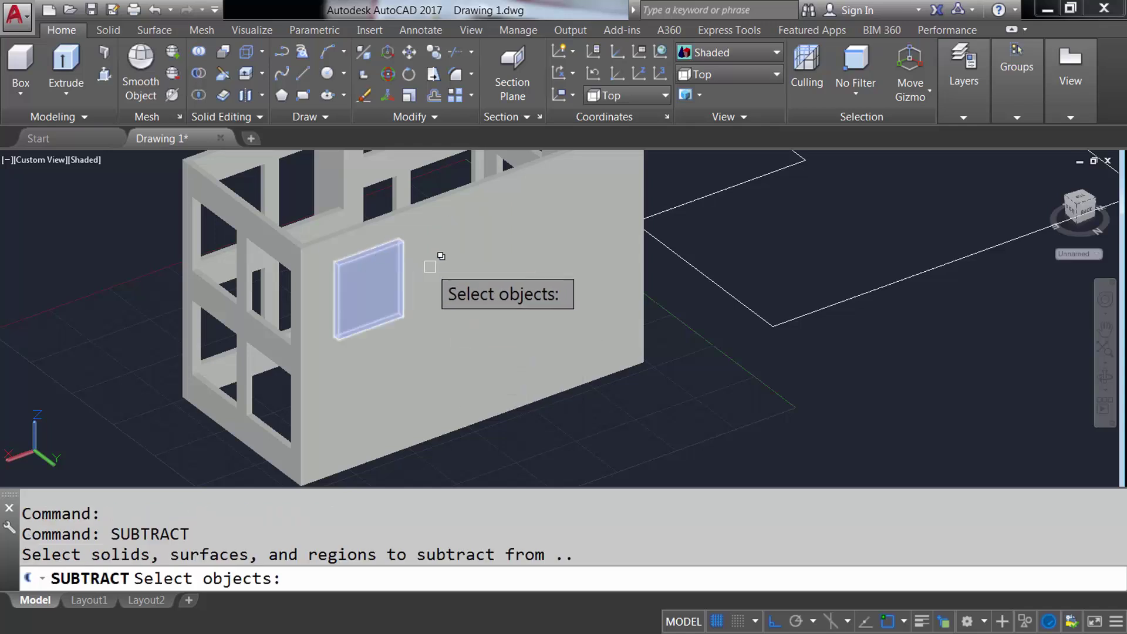
{"action": "left_click", "coordinate": [637, 363]}
{"action": "key", "text": "Return"}
{"action": "left_click", "coordinate": [348, 273]}
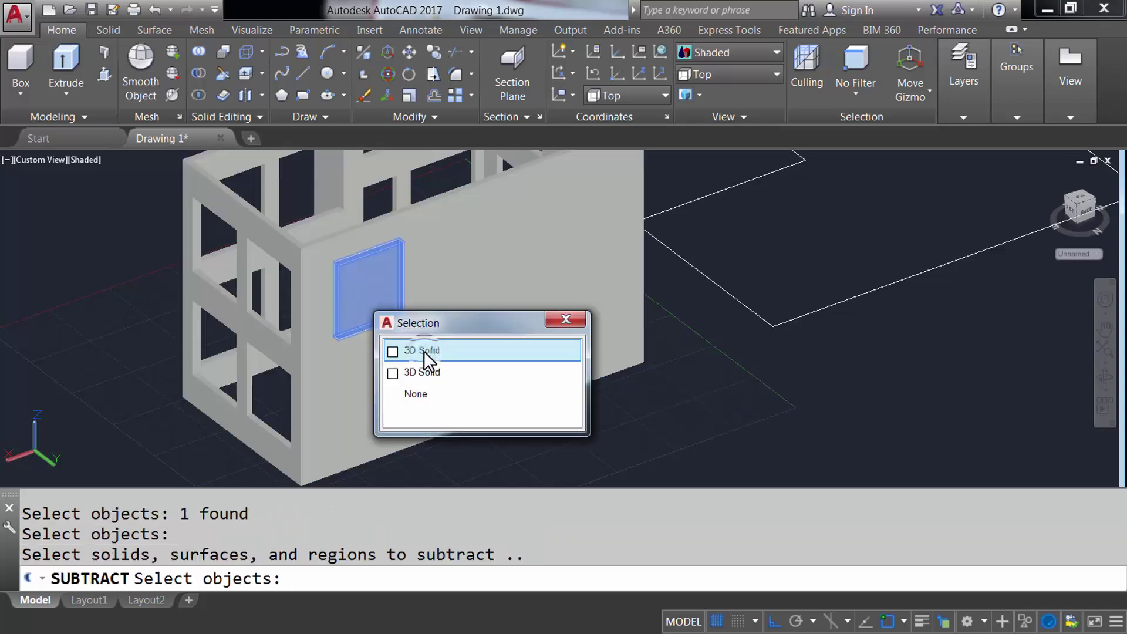
{"action": "left_click", "coordinate": [399, 347]}
{"action": "left_click", "coordinate": [466, 263]}
{"action": "left_click", "coordinate": [530, 337]}
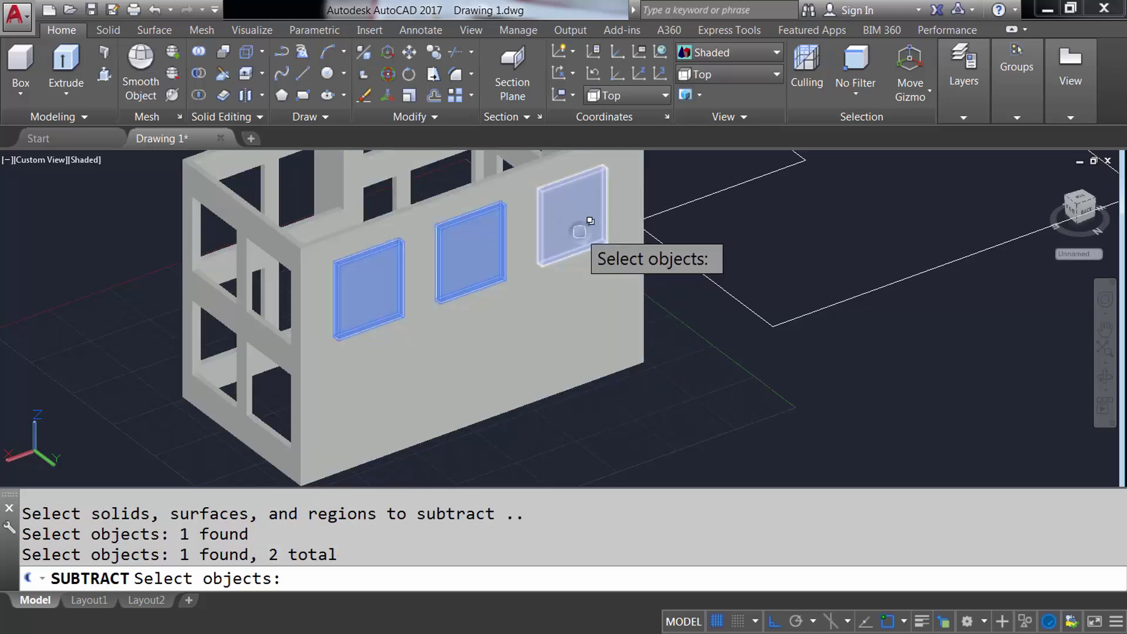
{"action": "left_click", "coordinate": [579, 219]}
{"action": "left_click", "coordinate": [641, 294]}
{"action": "left_click", "coordinate": [581, 351]}
{"action": "left_click", "coordinate": [645, 416]}
{"action": "left_click", "coordinate": [463, 365]}
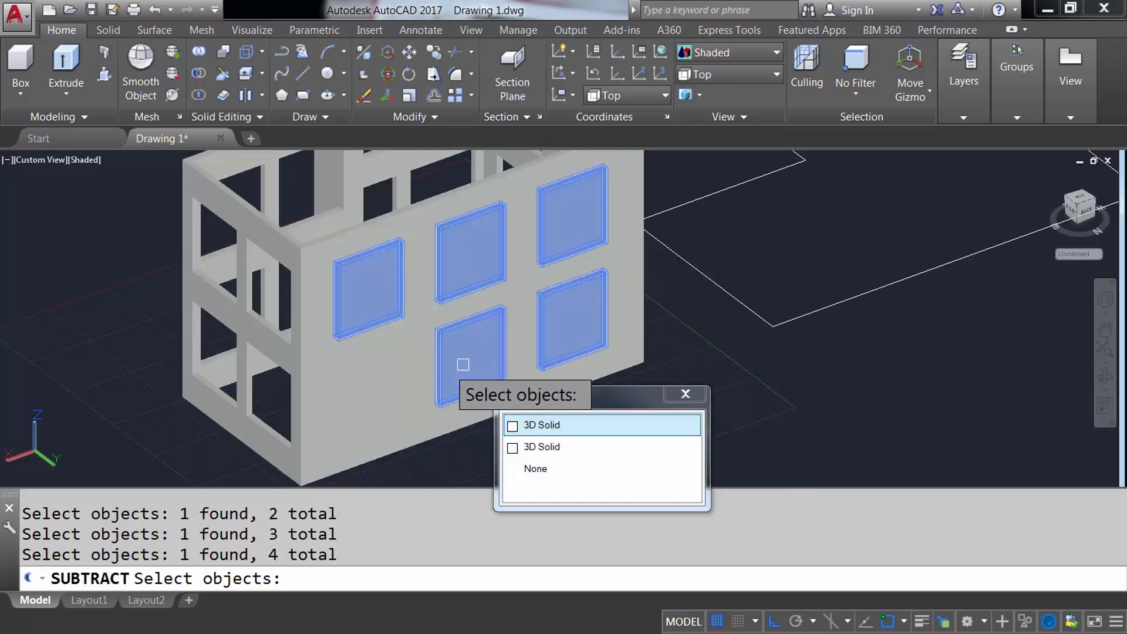
{"action": "left_click", "coordinate": [528, 425]}
{"action": "left_click", "coordinate": [414, 415]}
{"action": "left_click", "coordinate": [437, 463]}
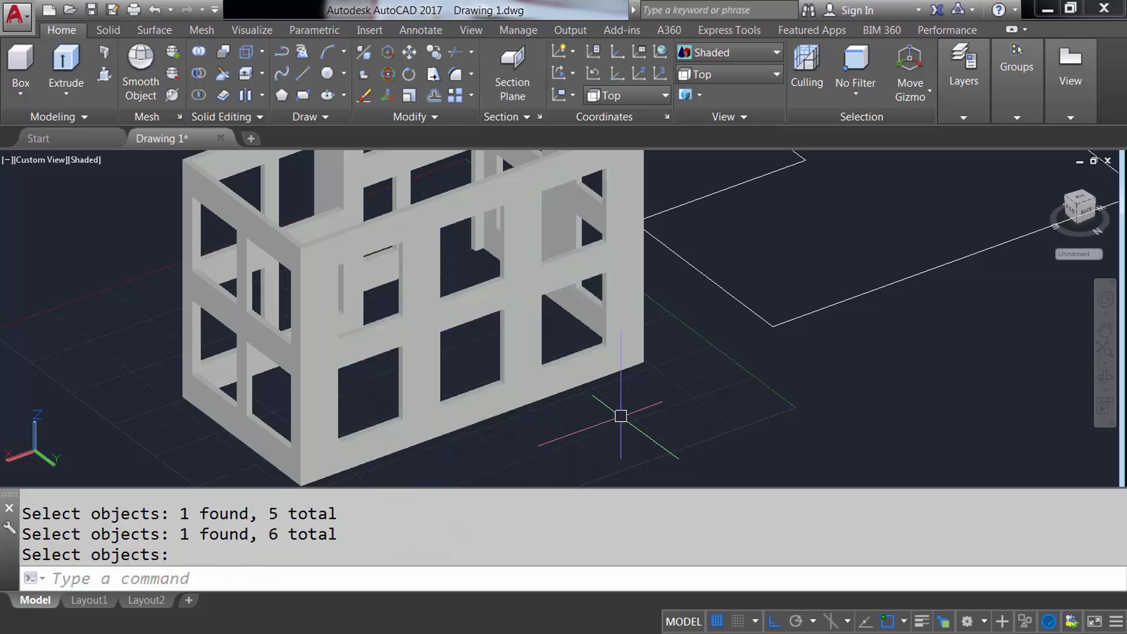
{"action": "mouse_move", "coordinate": [616, 415]}
{"action": "middle_mouse_down", "text": "shift"}
{"action": "mouse_move", "coordinate": [463, 250]}
{"action": "mouse_move", "coordinate": [606, 223]}
{"action": "middle_mouse_up", "text": "shift"}
- Turn the Glass and Wood layers back on to show the panes and door
{"action": "key", "text": "Return"}
{"action": "key", "text": "Return"}
{"action": "left_click", "coordinate": [963, 117]}
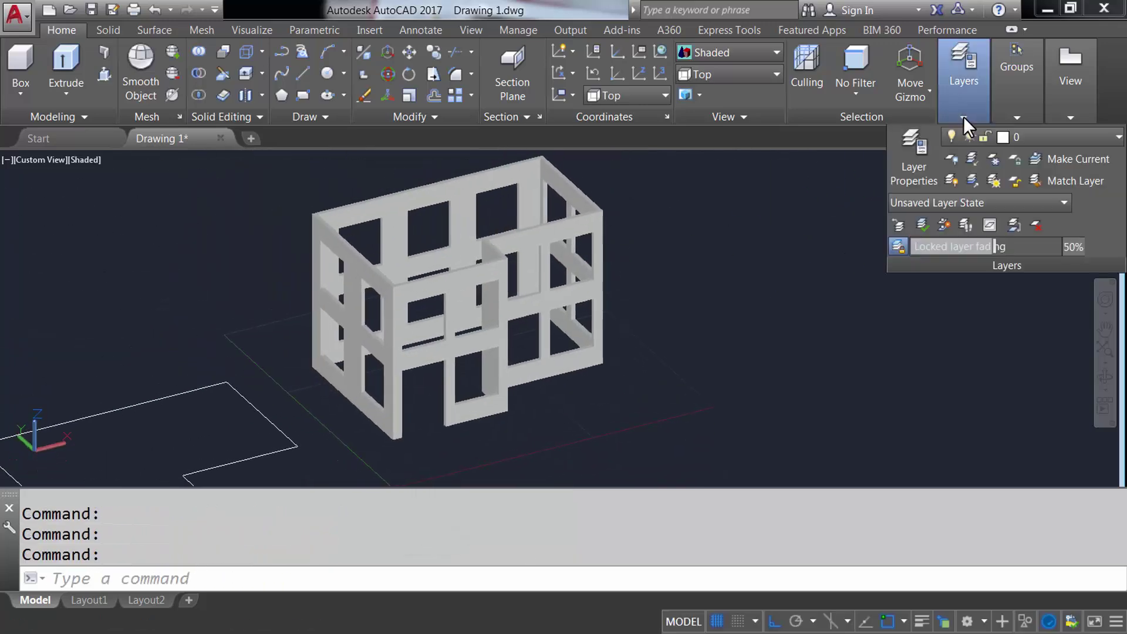
{"action": "left_click", "coordinate": [1063, 143]}
{"action": "left_click", "coordinate": [954, 262]}
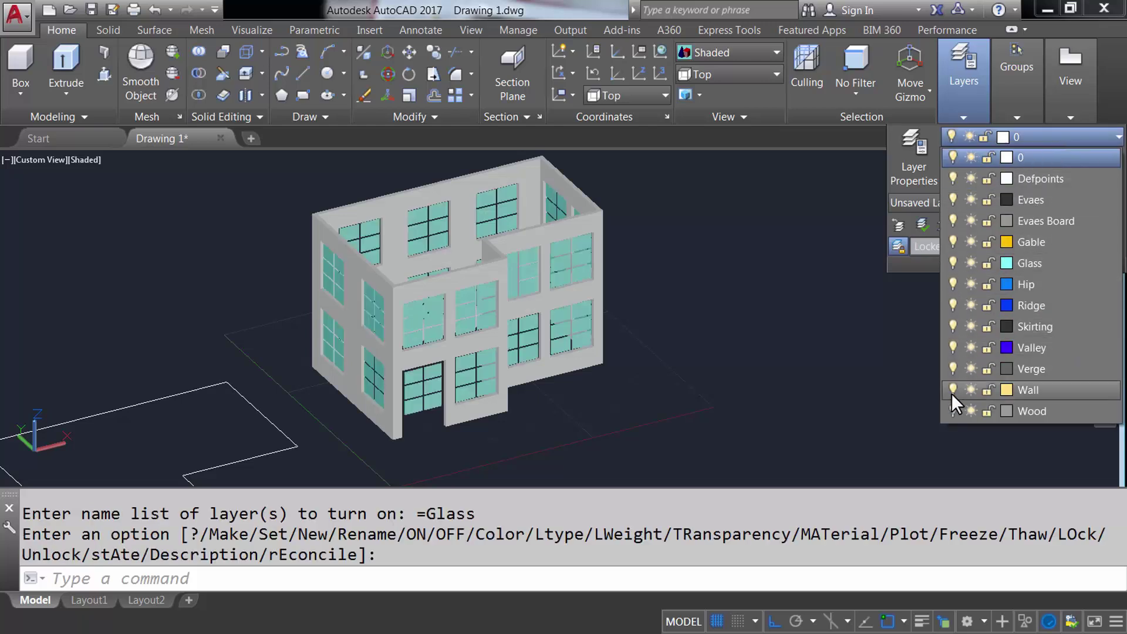
{"action": "left_click", "coordinate": [952, 409]}
{"action": "key", "text": "Return"}
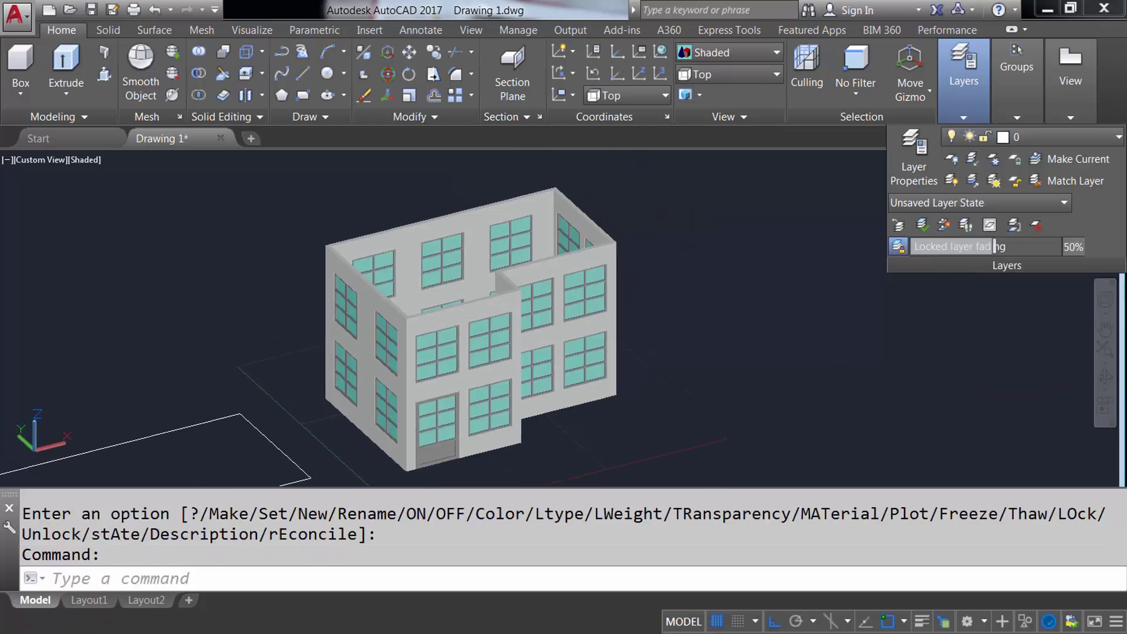
- Orbit the house and switch the display to 2D Wireframe
{"action": "scroll", "coordinate": [540, 381], "scroll_direction": "up", "scroll_amount": 5}
{"action": "mouse_move", "coordinate": [513, 373]}
{"action": "middle_mouse_down", "text": "shift"}
{"action": "mouse_move", "coordinate": [399, 382]}
{"action": "mouse_move", "coordinate": [297, 352]}
{"action": "mouse_move", "coordinate": [234, 359]}
{"action": "mouse_move", "coordinate": [405, 422]}
{"action": "mouse_move", "coordinate": [553, 344]}
{"action": "mouse_move", "coordinate": [699, 352]}
{"action": "mouse_move", "coordinate": [524, 389]}
{"action": "mouse_move", "coordinate": [496, 378]}
{"action": "middle_mouse_up", "text": "shift"}
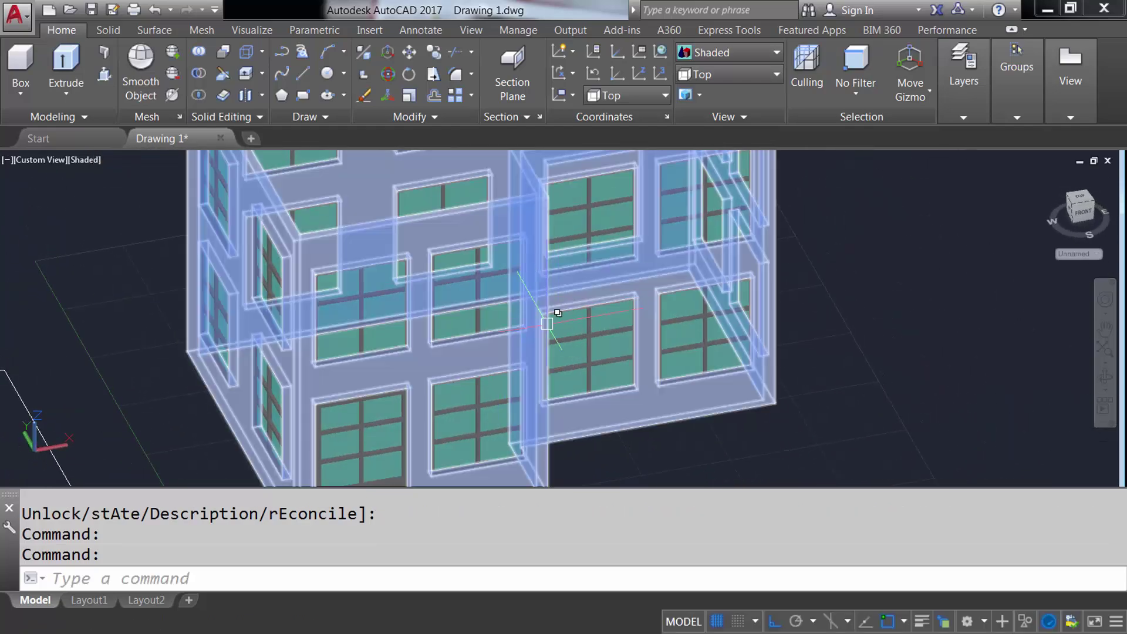
{"action": "left_click", "coordinate": [734, 55]}
{"action": "left_click", "coordinate": [715, 91]}
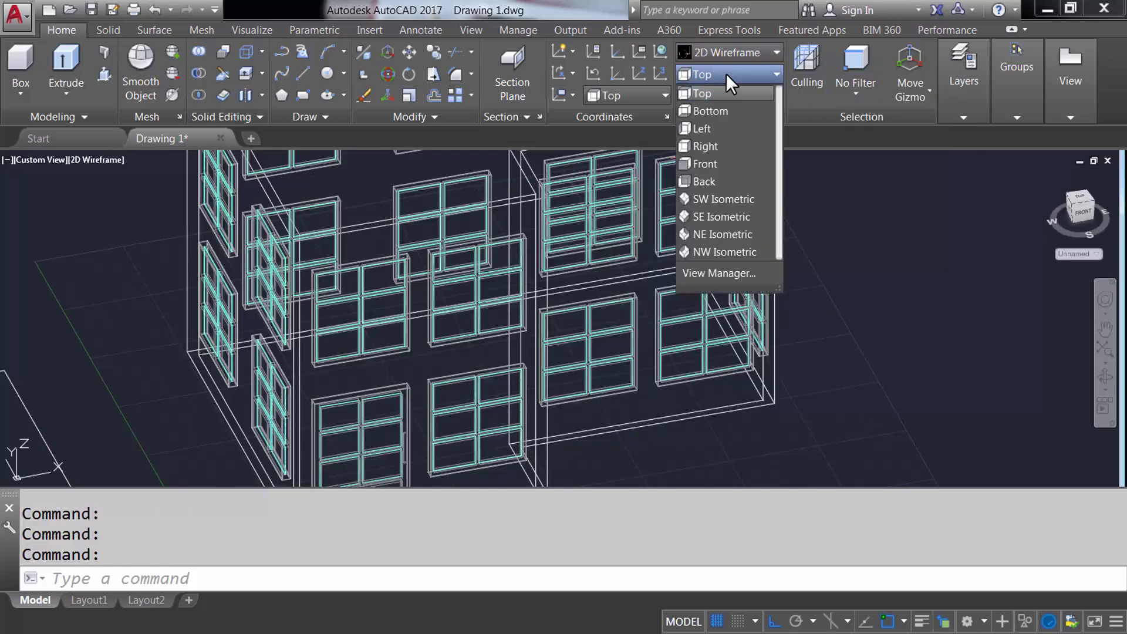
- From the Top view, copy the footprint outline 10000 units to the left
{"action": "left_click", "coordinate": [692, 93]}
{"action": "scroll", "coordinate": [443, 302], "scroll_direction": "down", "scroll_amount": 2}
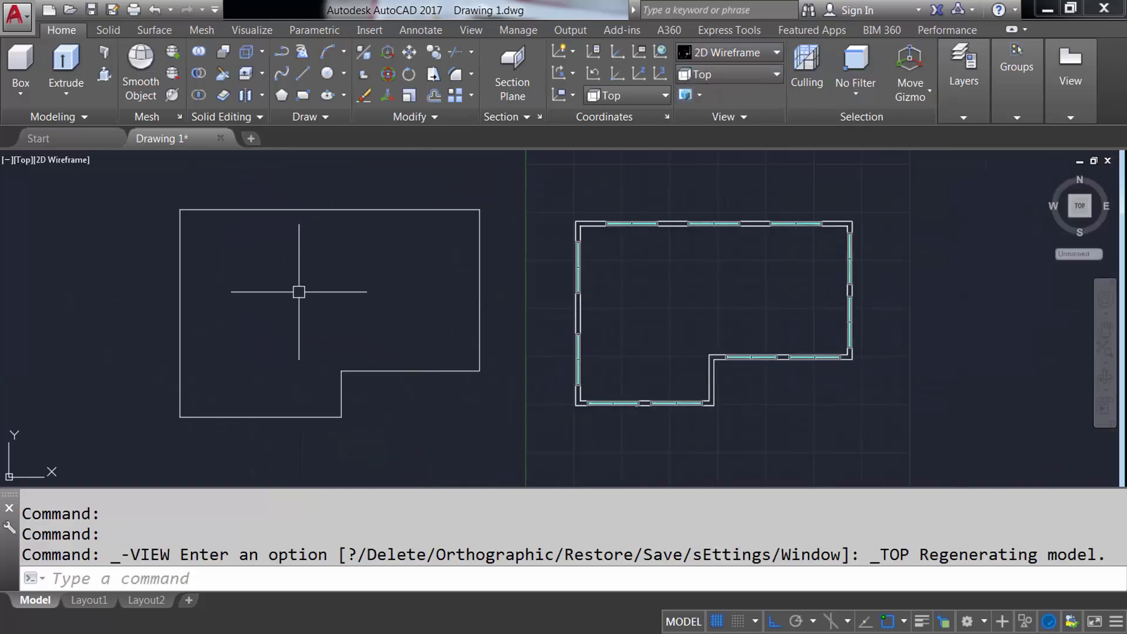
{"action": "middle_click_drag", "start_coordinate": [297, 290], "coordinate": [440, 284]}
{"action": "type", "text": "CO"}
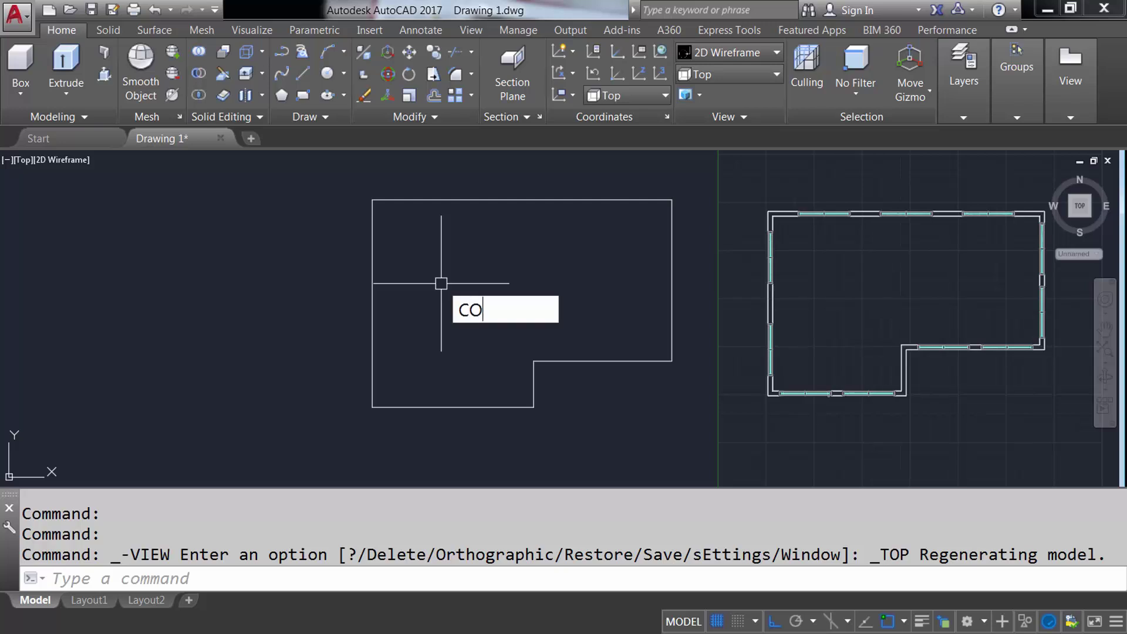
{"action": "key", "text": "Return"}
{"action": "left_click", "coordinate": [447, 200]}
{"action": "key", "text": "Return"}
{"action": "left_click", "coordinate": [461, 228]}
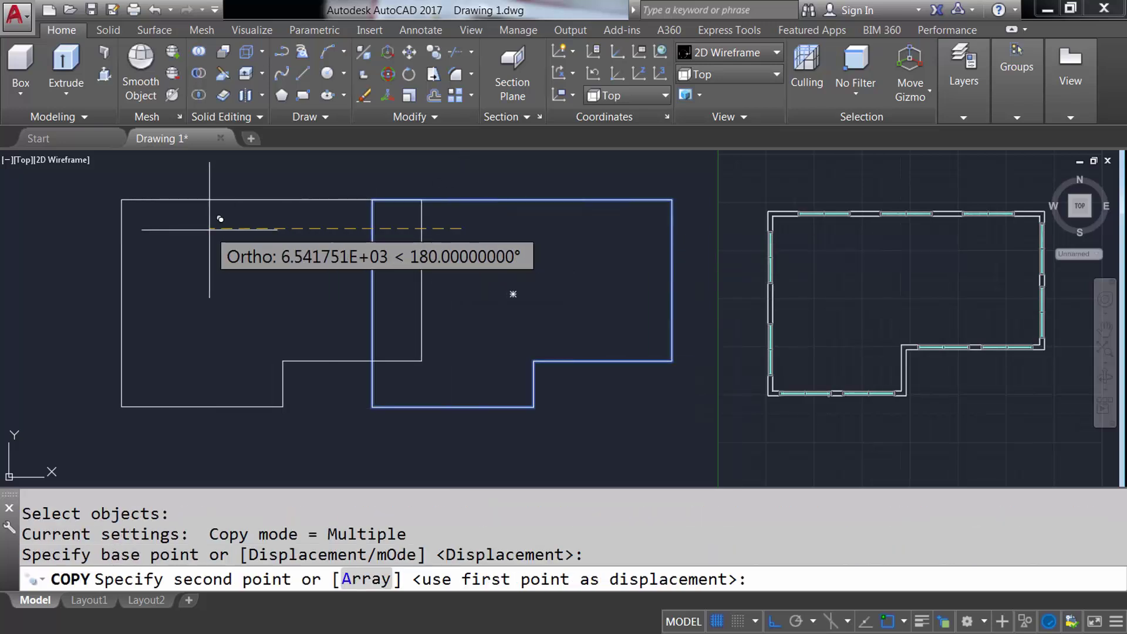
{"action": "type", "text": "10000"}
{"action": "key", "text": "Return"}
{"action": "key", "text": "Return"}
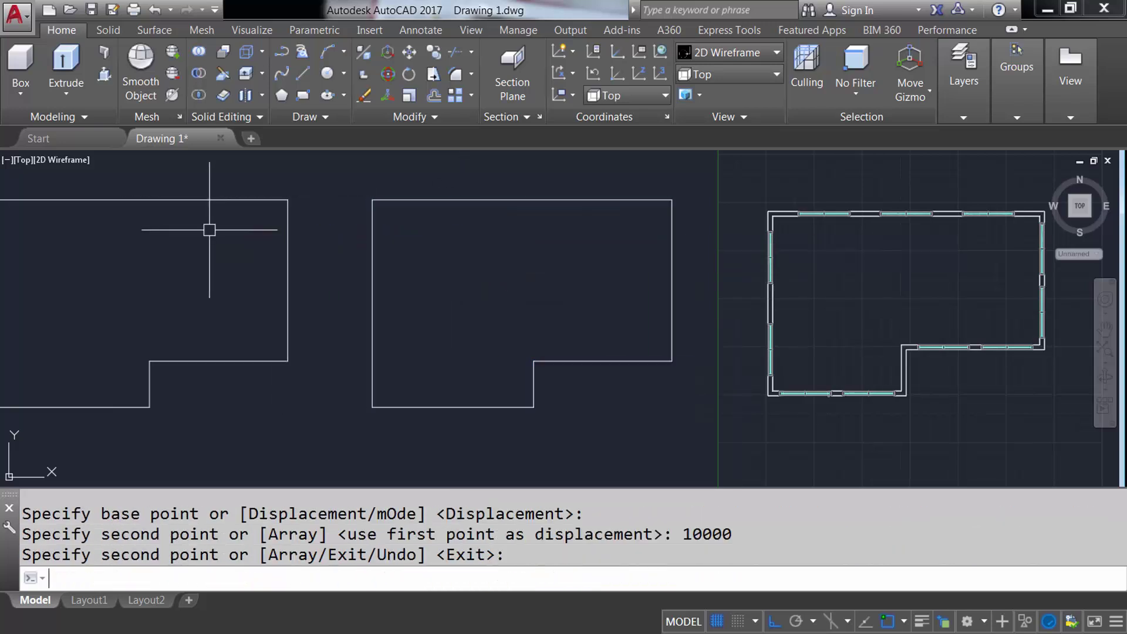
- Explode the other outline into separate lines
{"action": "type", "text": "EXPLODE"}
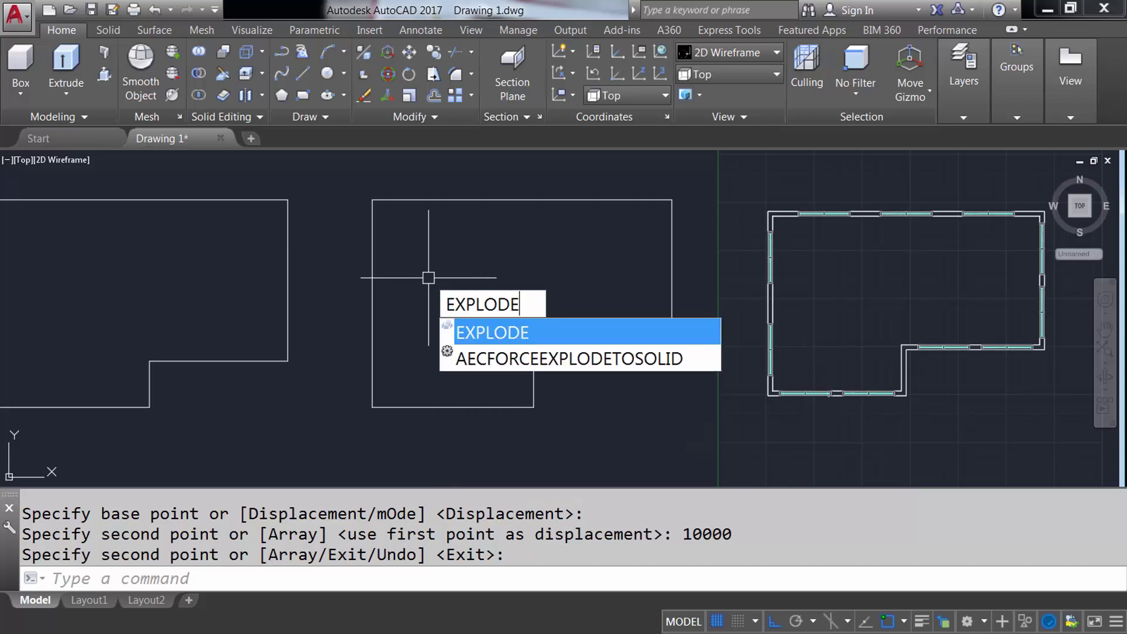
{"action": "key", "text": "Return"}
{"action": "left_click", "coordinate": [448, 200]}
- Move the outline's bottom edge line down 2300 units
{"action": "type", "text": "M"}
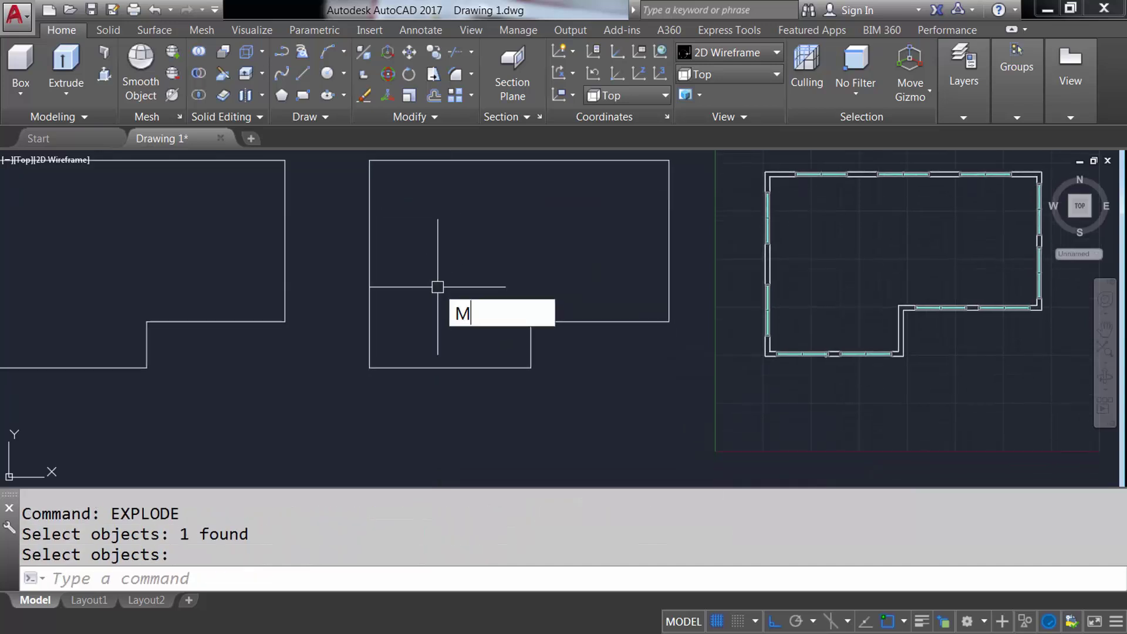
{"action": "key", "text": "Return"}
{"action": "left_click", "coordinate": [441, 368]}
{"action": "key", "text": "Return"}
{"action": "left_click", "coordinate": [453, 233]}
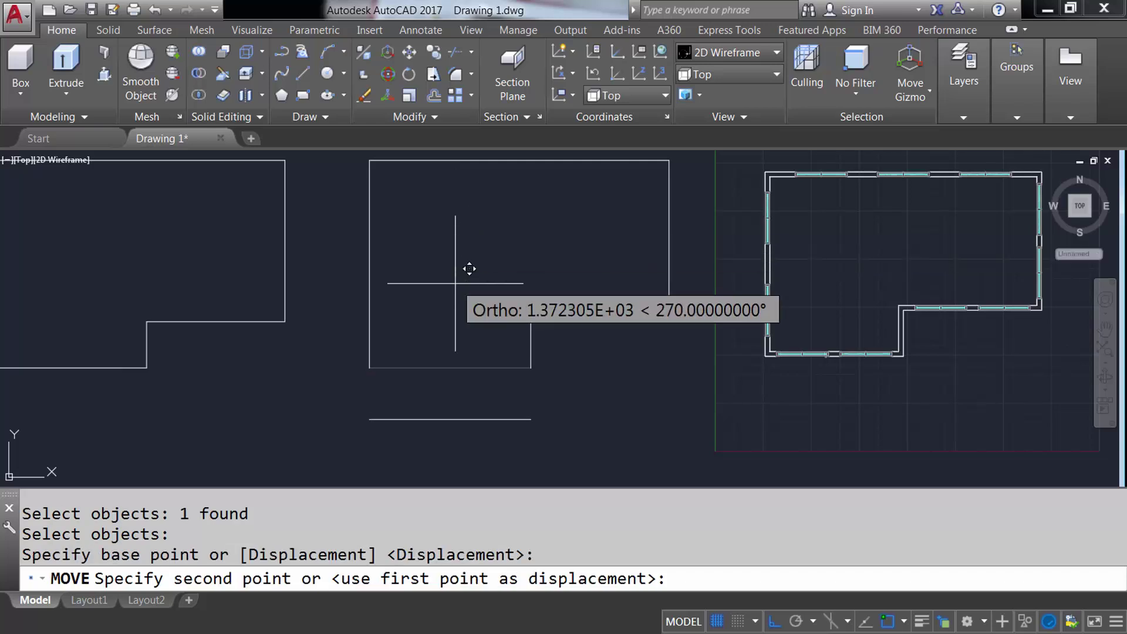
{"action": "type", "text": "2300"}
{"action": "key", "text": "Return"}
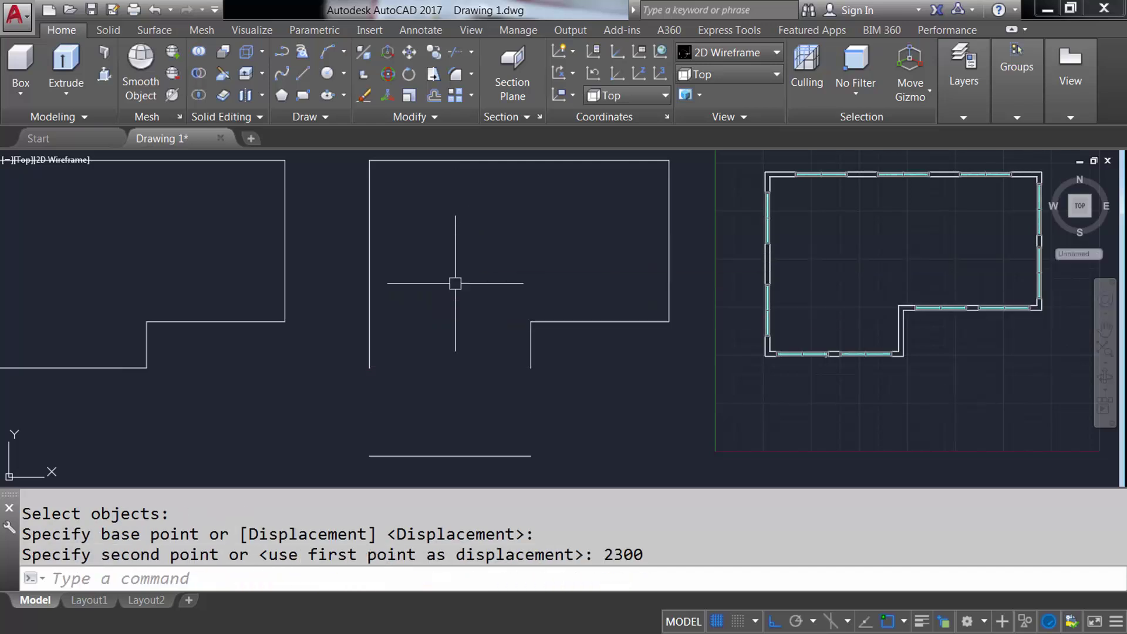
{"action": "type", "text": "EX"}
- Extend the right edge to the moved bottom line and join all edges into one polyline
{"action": "key", "text": "Return"}
{"action": "key", "text": "Return"}
{"action": "left_click", "coordinate": [530, 363]}
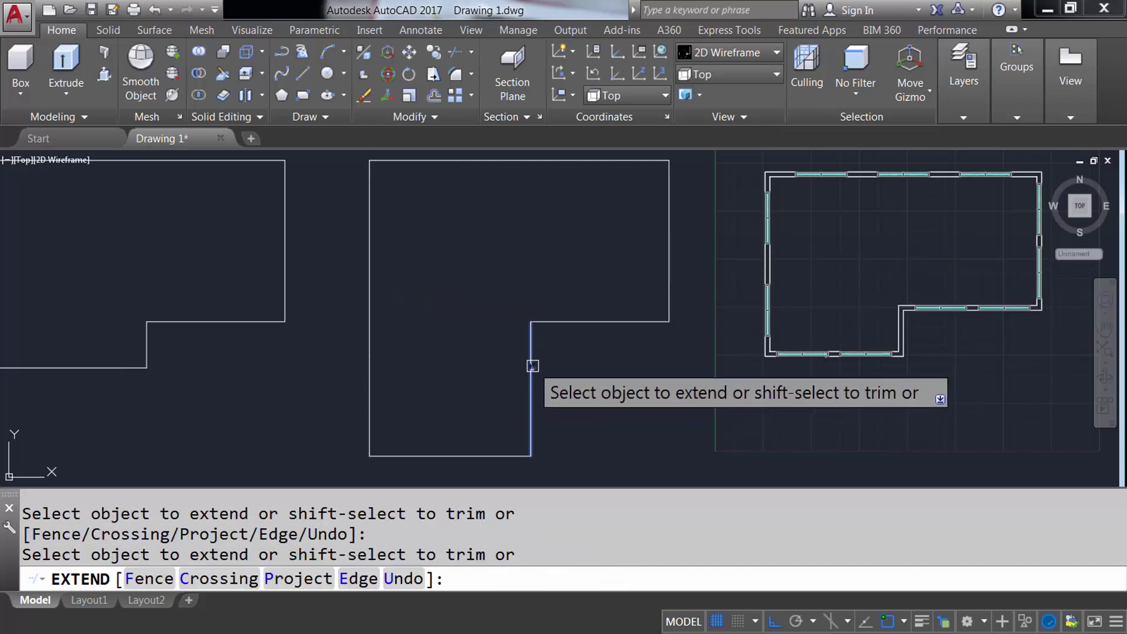
{"action": "type", "text": "JOIN"}
{"action": "key", "text": "Return"}
{"action": "type", "text": "JOIN"}
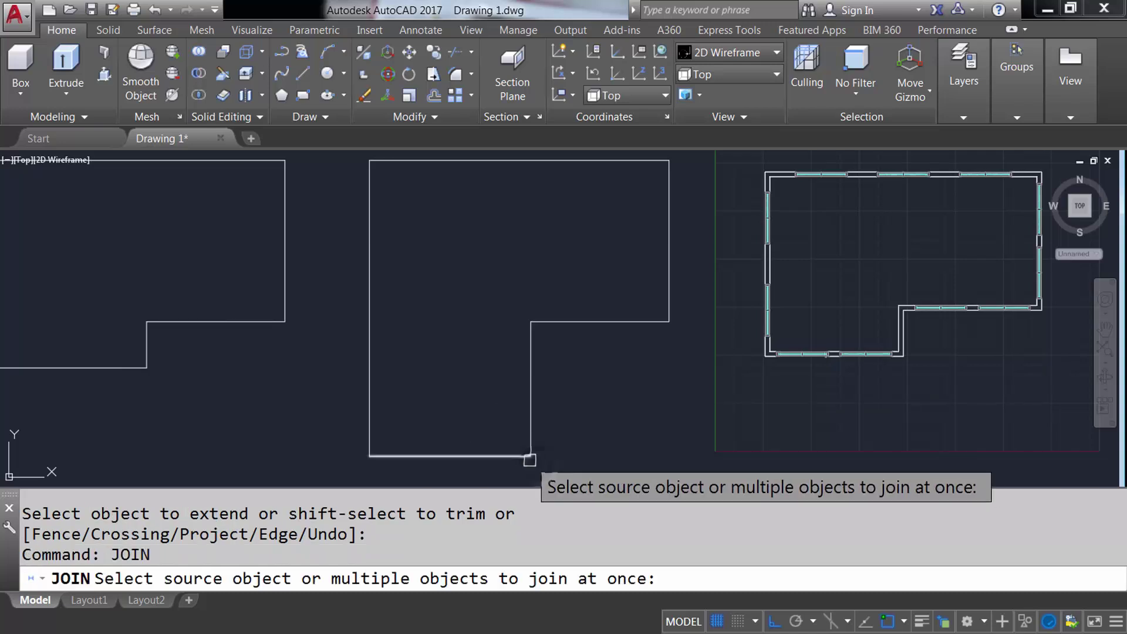
{"action": "left_click_drag", "start_coordinate": [531, 461], "coordinate": [509, 441]}
{"action": "left_click", "coordinate": [658, 311]}
{"action": "left_click", "coordinate": [402, 160]}
{"action": "left_click", "coordinate": [369, 188]}
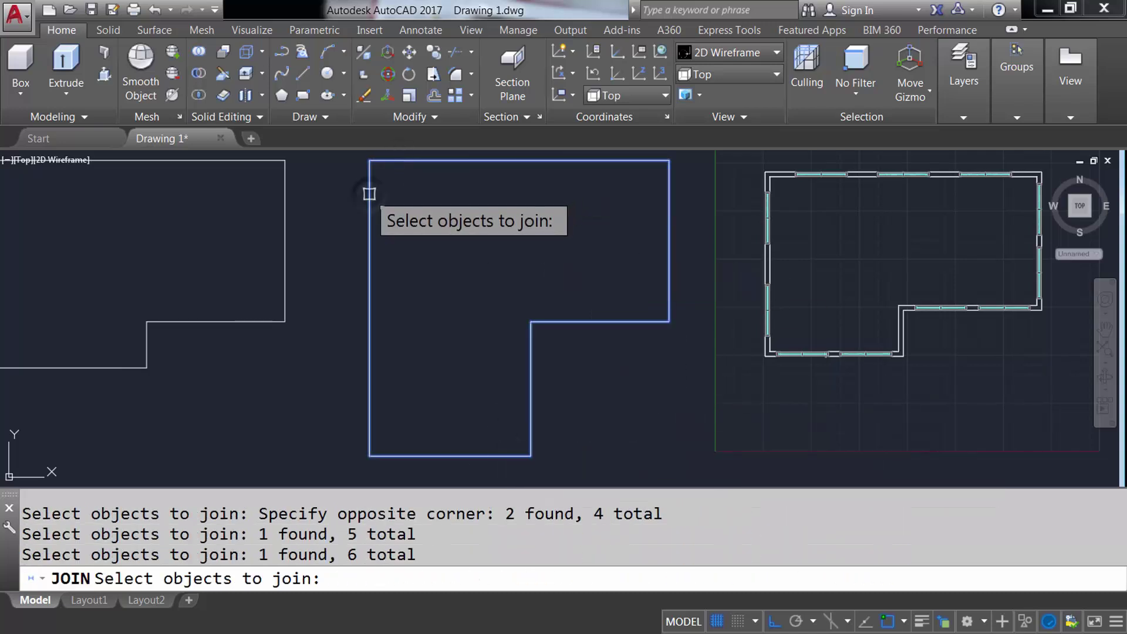
{"action": "key", "text": "Return"}
{"action": "key", "text": "Escape"}
{"action": "key", "text": "Escape"}
{"action": "key", "text": "Escape"}
{"action": "middle_click_drag", "start_coordinate": [442, 273], "coordinate": [446, 284]}
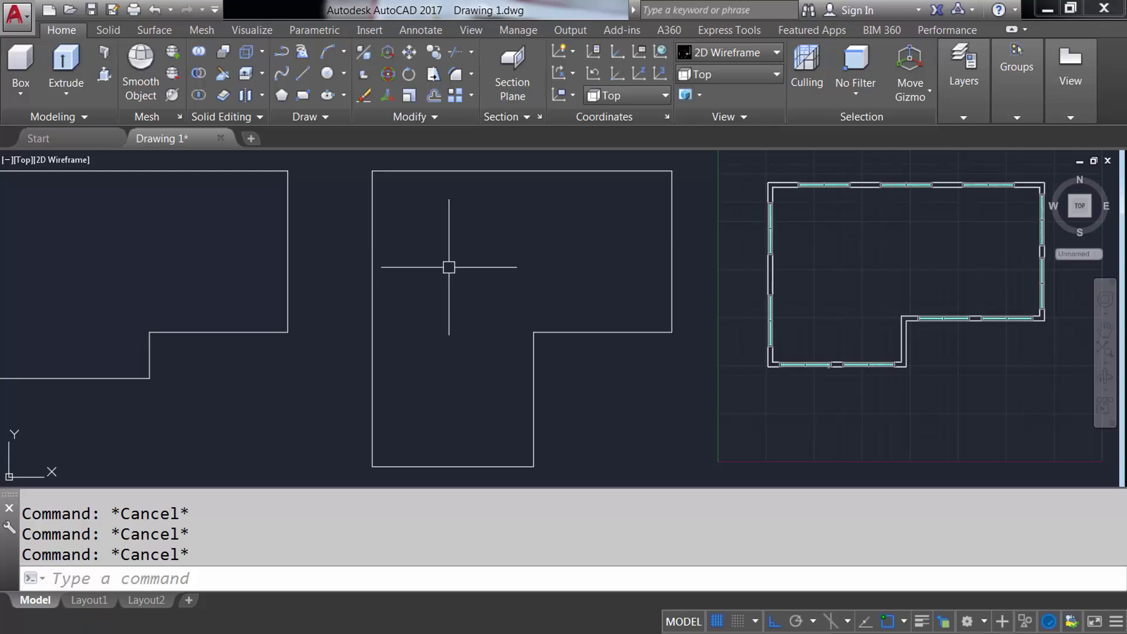
- Measure the outline's top edge (7800) and left edge with linear dimensions
{"action": "left_click", "coordinate": [420, 30]}
{"action": "left_click", "coordinate": [339, 95]}
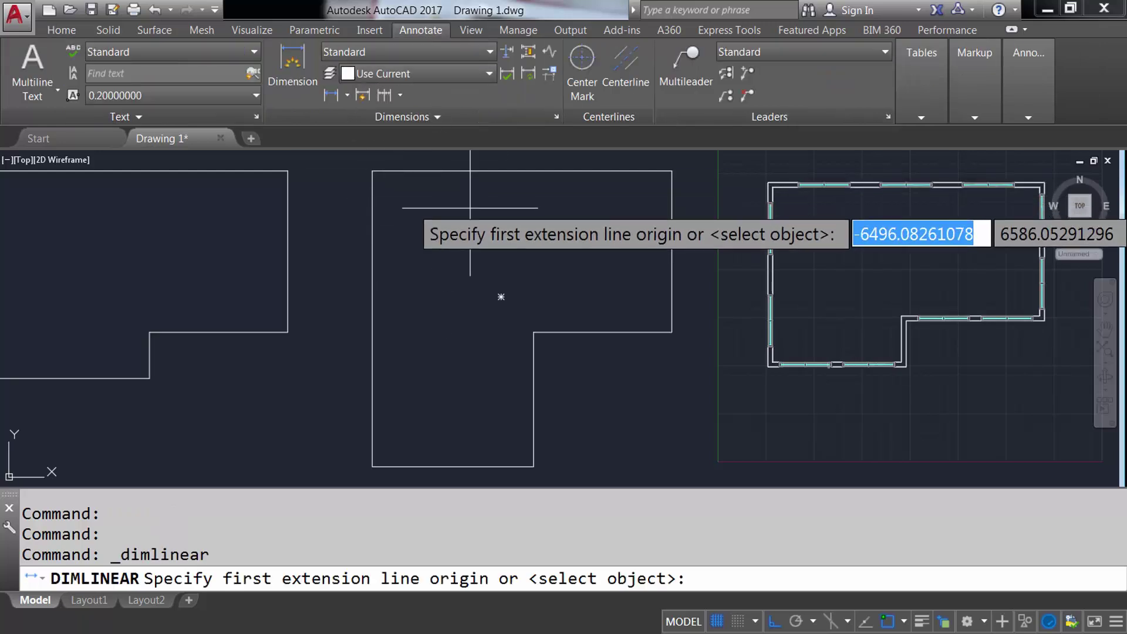
{"action": "key", "text": "Return"}
{"action": "left_click", "coordinate": [496, 171]}
{"action": "left_click", "coordinate": [437, 207]}
{"action": "key", "text": "Return"}
{"action": "key", "text": "Return"}
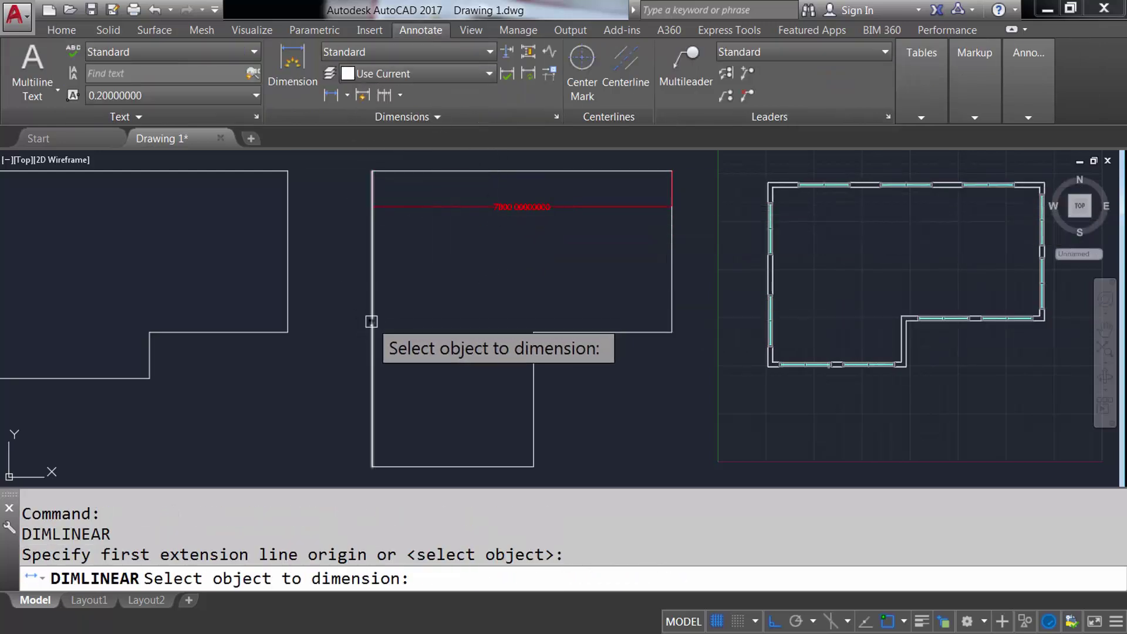
{"action": "left_click", "coordinate": [371, 320]}
- Delete the two temporary dimensions
{"action": "scroll", "coordinate": [442, 256], "scroll_direction": "up", "scroll_amount": 2}
{"action": "middle_click_drag", "start_coordinate": [443, 257], "coordinate": [394, 306]}
{"action": "scroll", "coordinate": [393, 306], "scroll_direction": "up", "scroll_amount": 2}
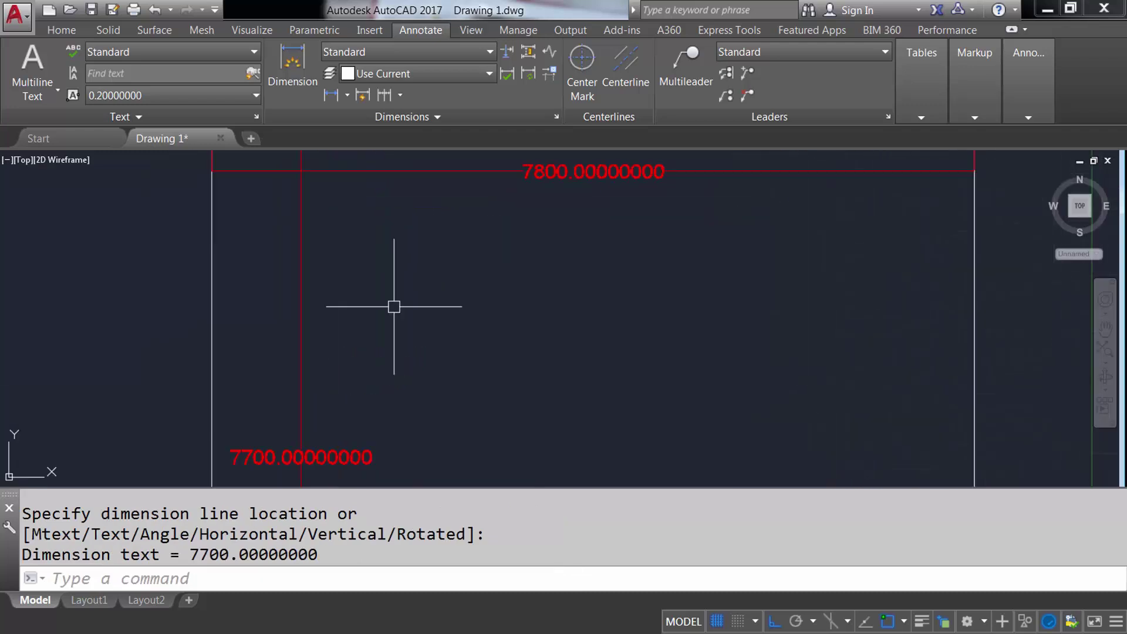
{"action": "left_click", "coordinate": [328, 199]}
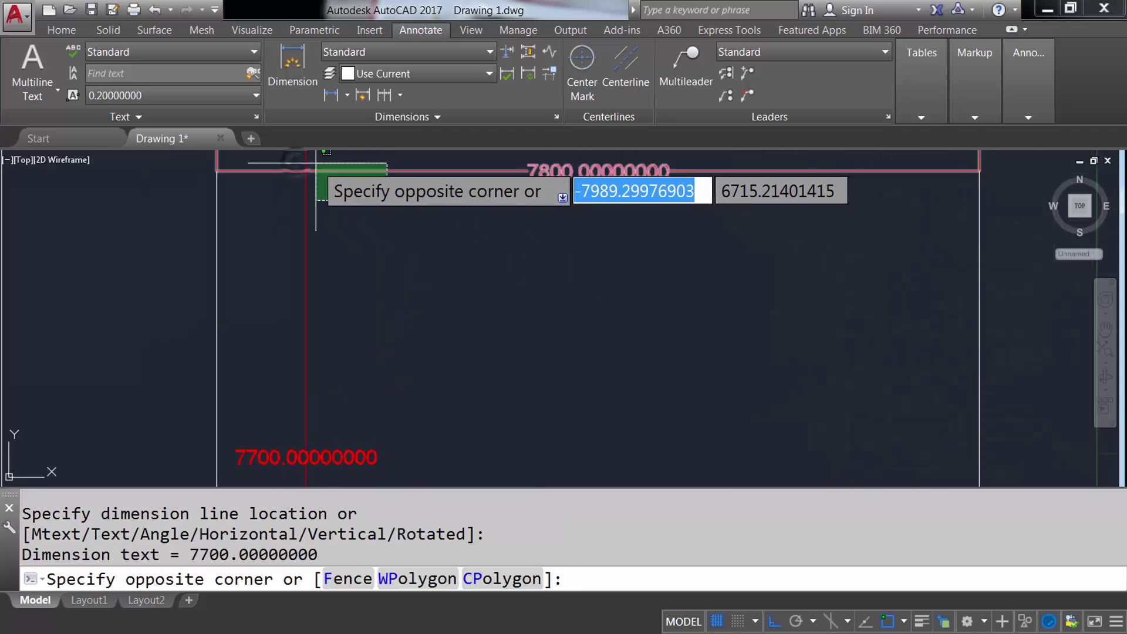
{"action": "left_click", "coordinate": [214, 156]}
{"action": "key", "text": "Delete"}
{"action": "scroll", "coordinate": [437, 293], "scroll_direction": "down", "scroll_amount": 3}
{"action": "scroll", "coordinate": [449, 317], "scroll_direction": "up", "scroll_amount": 1}
- Draw a 7800-long horizontal line above the outline
{"action": "type", "text": "L"}
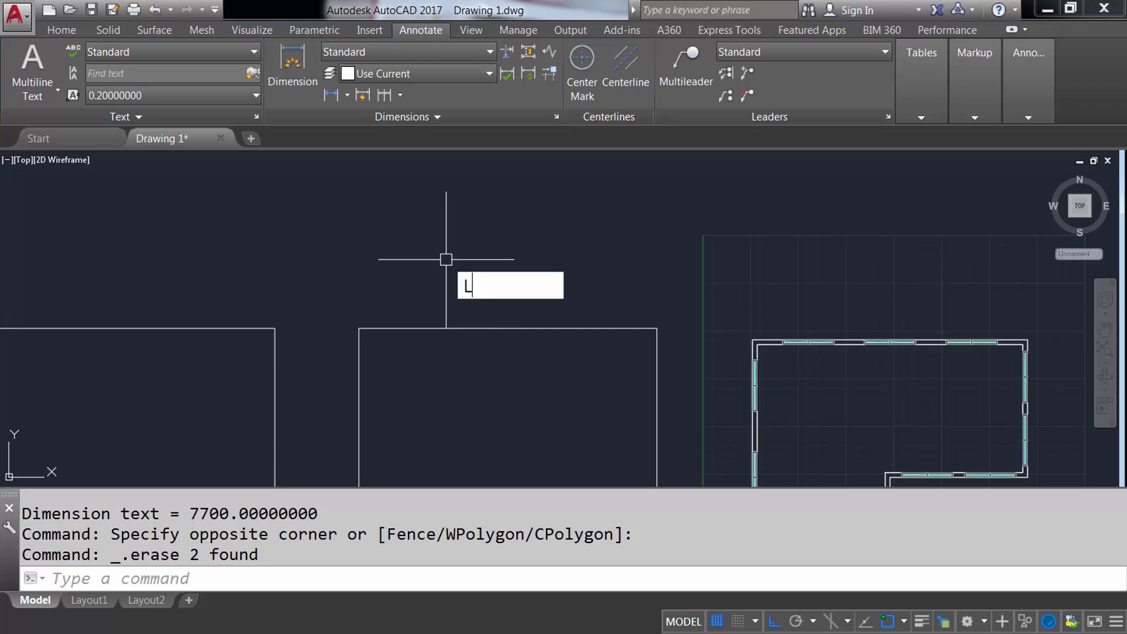
{"action": "key", "text": "Return"}
{"action": "left_click", "coordinate": [356, 251]}
{"action": "type", "text": "7800"}
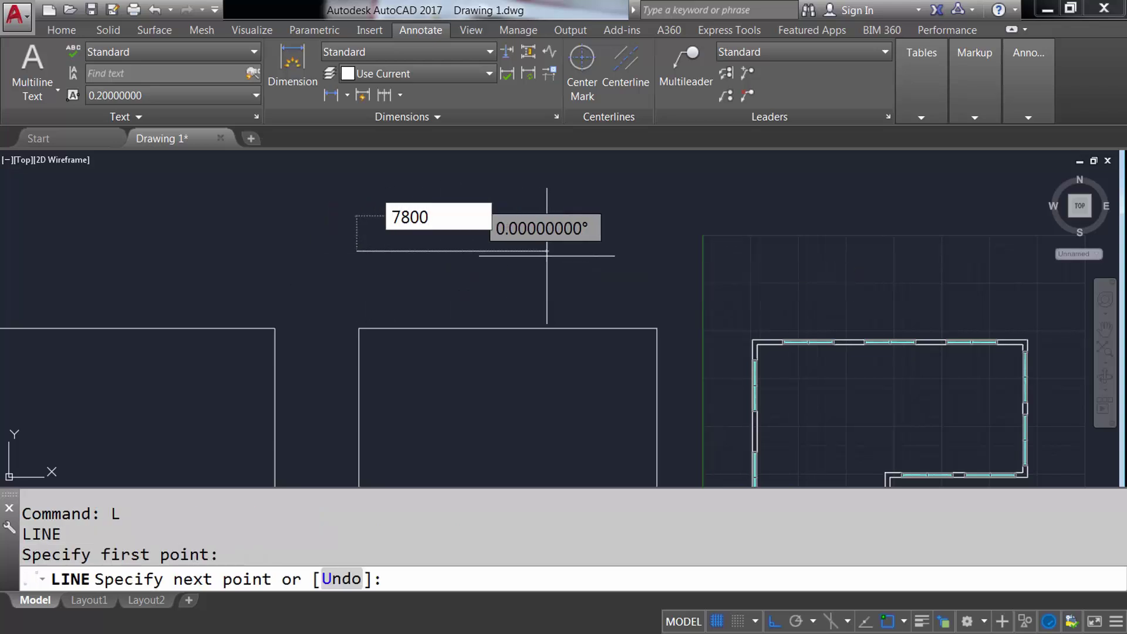
{"action": "key", "text": "Return"}
- Draw a vertical line straight up from the horizontal line's midpoint
{"action": "key", "text": "Return"}
{"action": "middle_click_drag", "start_coordinate": [507, 208], "coordinate": [516, 302]}
{"action": "type", "text": "L"}
{"action": "key", "text": "Return"}
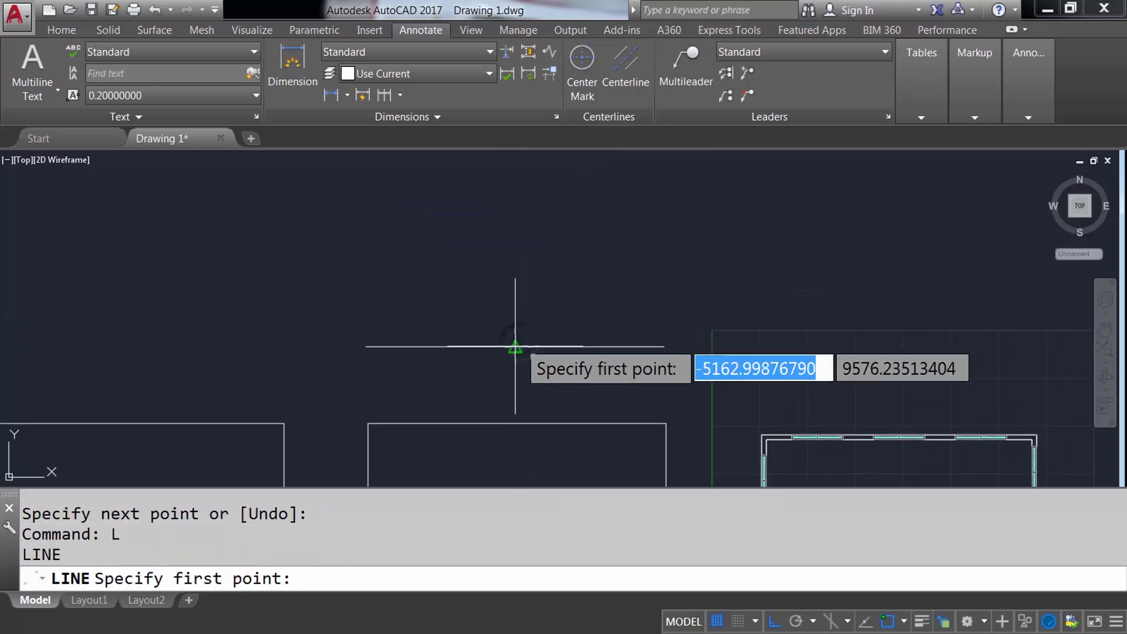
{"action": "left_click", "coordinate": [515, 346]}
{"action": "left_click", "coordinate": [516, 202]}
{"action": "key", "text": "Return"}
{"action": "scroll", "coordinate": [443, 332], "scroll_direction": "up", "scroll_amount": 2}
{"action": "middle_click_drag", "start_coordinate": [446, 365], "coordinate": [434, 322]}
{"action": "type", "text": "L"}
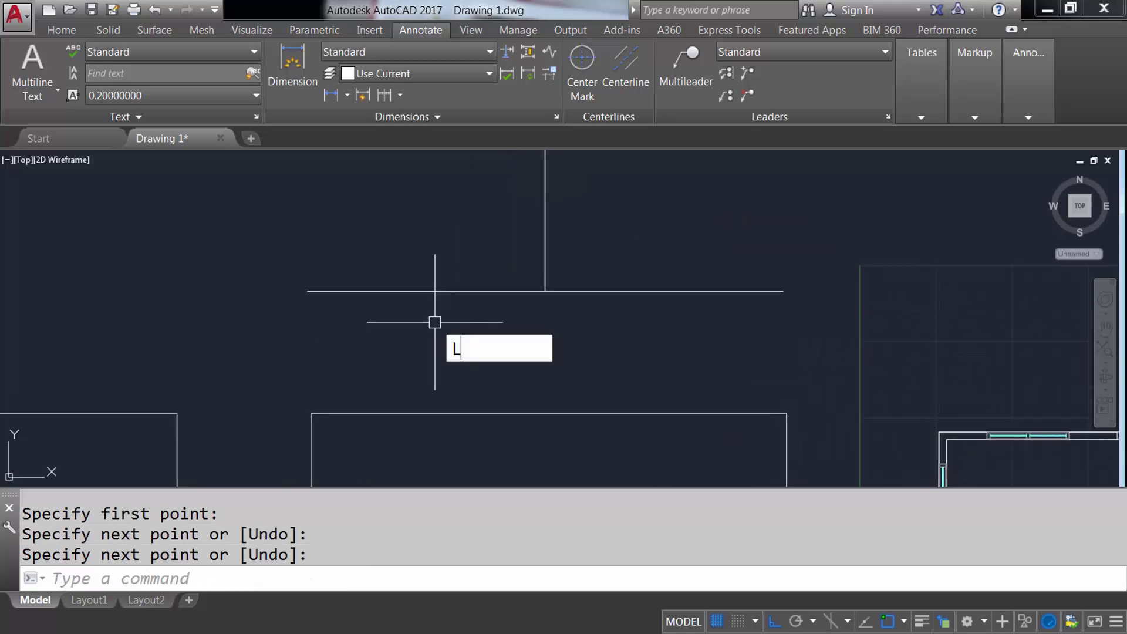
{"action": "key", "text": "Return"}
- Rotate the horizontal line 35° about its left end
{"action": "left_click", "coordinate": [308, 291]}
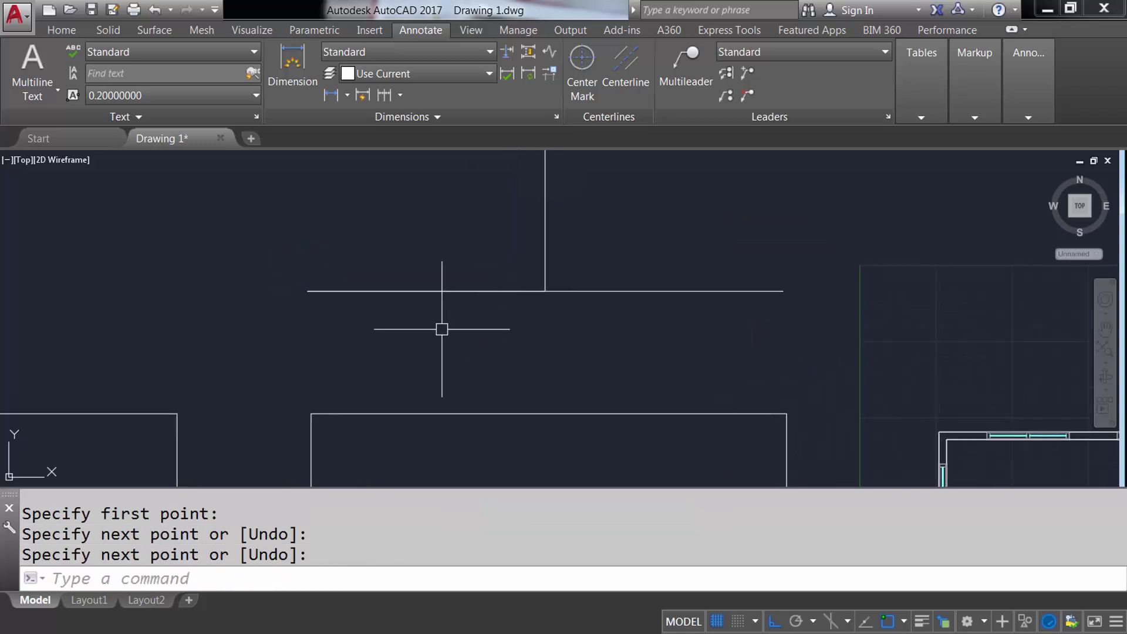
{"action": "key", "text": "Return"}
{"action": "left_click", "coordinate": [352, 291]}
{"action": "type", "text": "RO"}
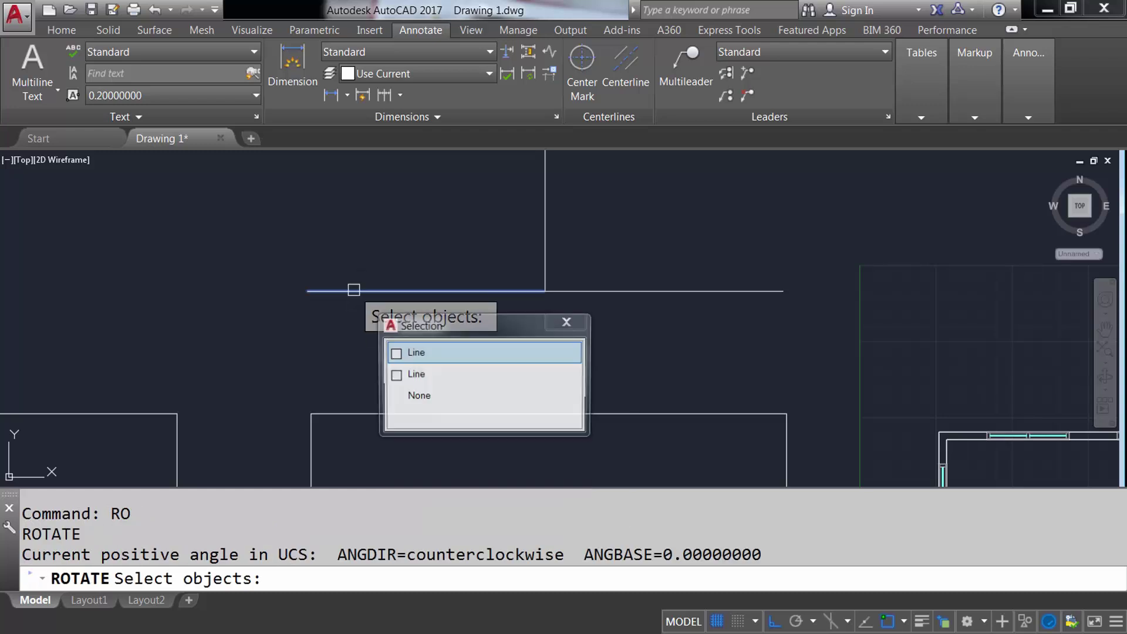
{"action": "left_click", "coordinate": [415, 352]}
{"action": "key", "text": "Return"}
{"action": "left_click", "coordinate": [308, 291]}
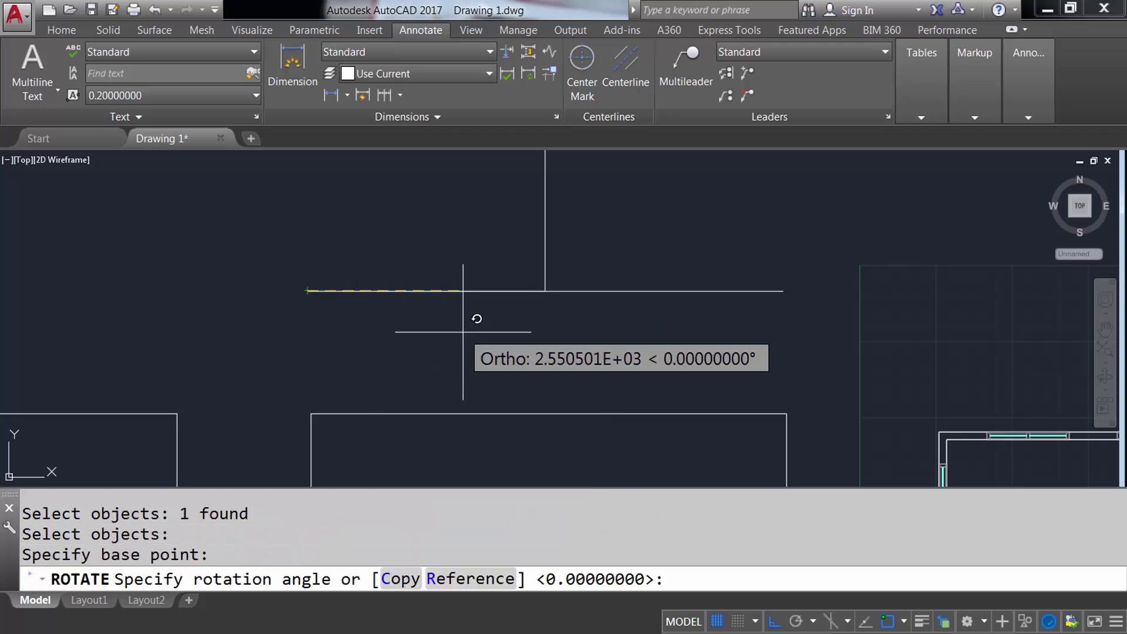
{"action": "type", "text": "35"}
{"action": "key", "text": "Return"}
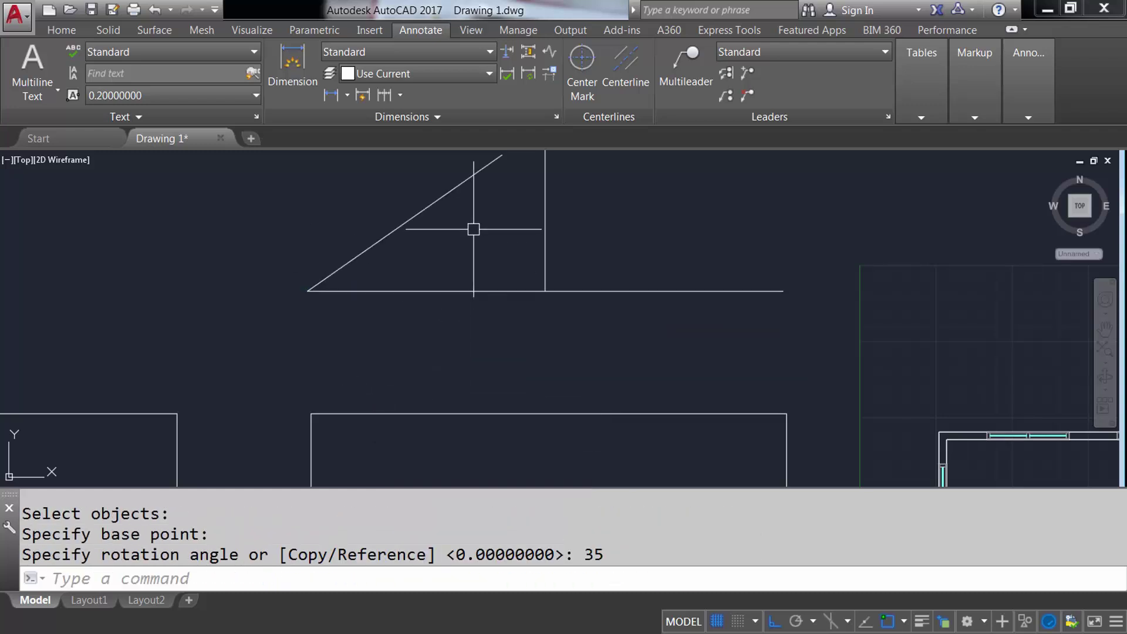
- Extend the sloped line to the vertical line and trim the vertical above the slope
{"action": "middle_click_drag", "start_coordinate": [473, 228], "coordinate": [448, 315]}
{"action": "type", "text": "EX"}
{"action": "key", "text": "Return"}
{"action": "key", "text": "Return"}
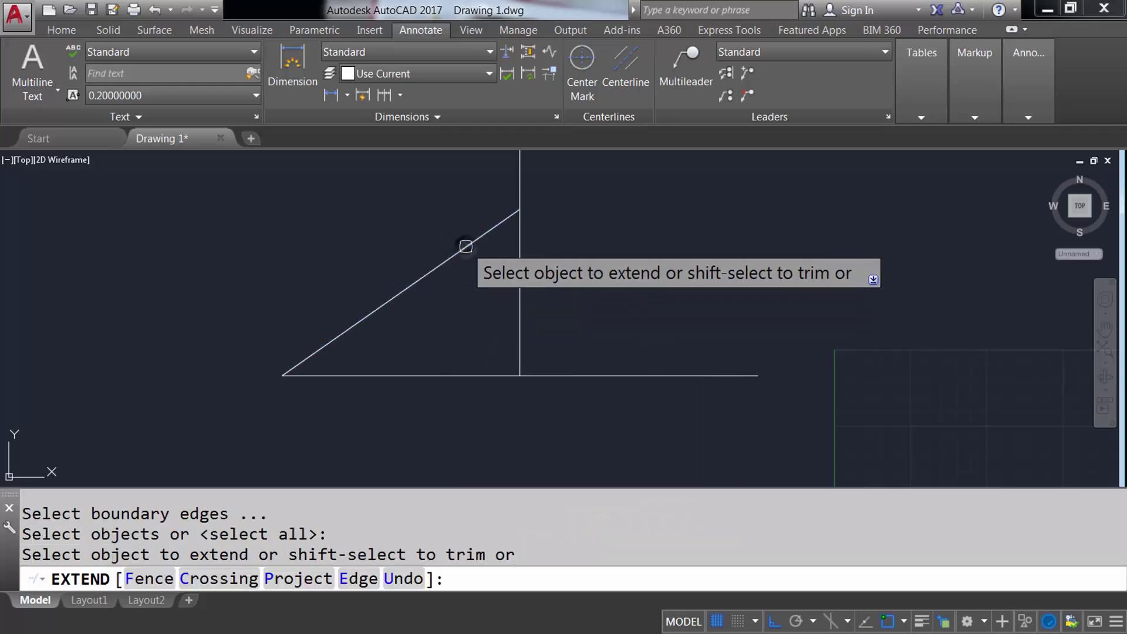
{"action": "left_click", "coordinate": [465, 247]}
{"action": "key", "text": "Return"}
{"action": "key", "text": "Return"}
{"action": "left_click_drag", "start_coordinate": [558, 176], "coordinate": [503, 179]}
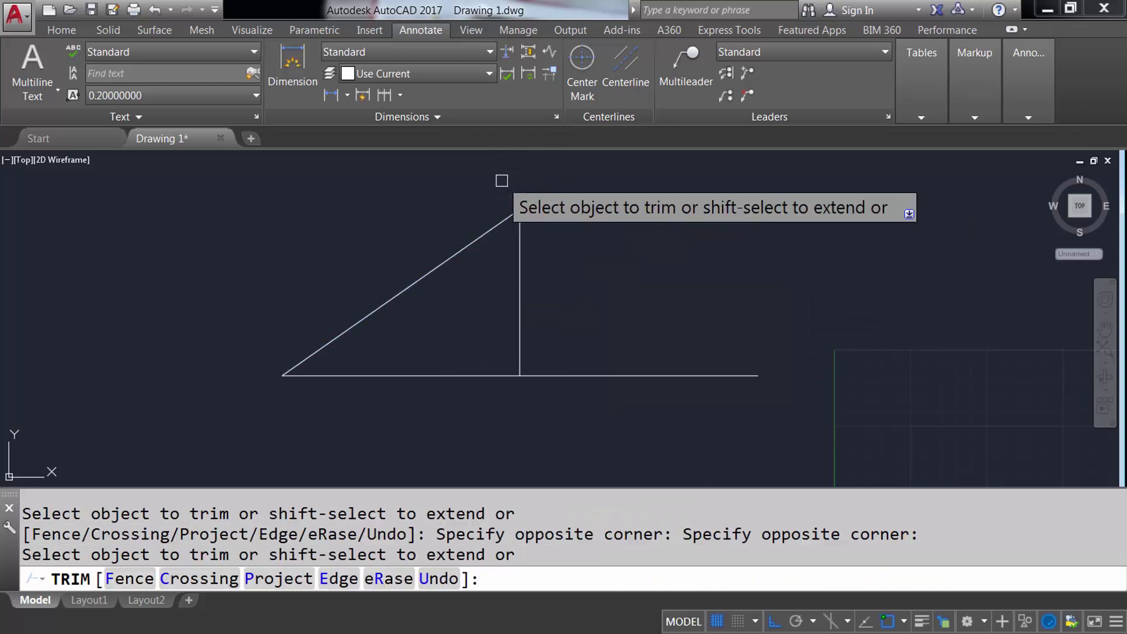
- Add a linear dimension reading 2730.80939902 beside the triangle's vertical side
{"action": "left_click", "coordinate": [333, 101]}
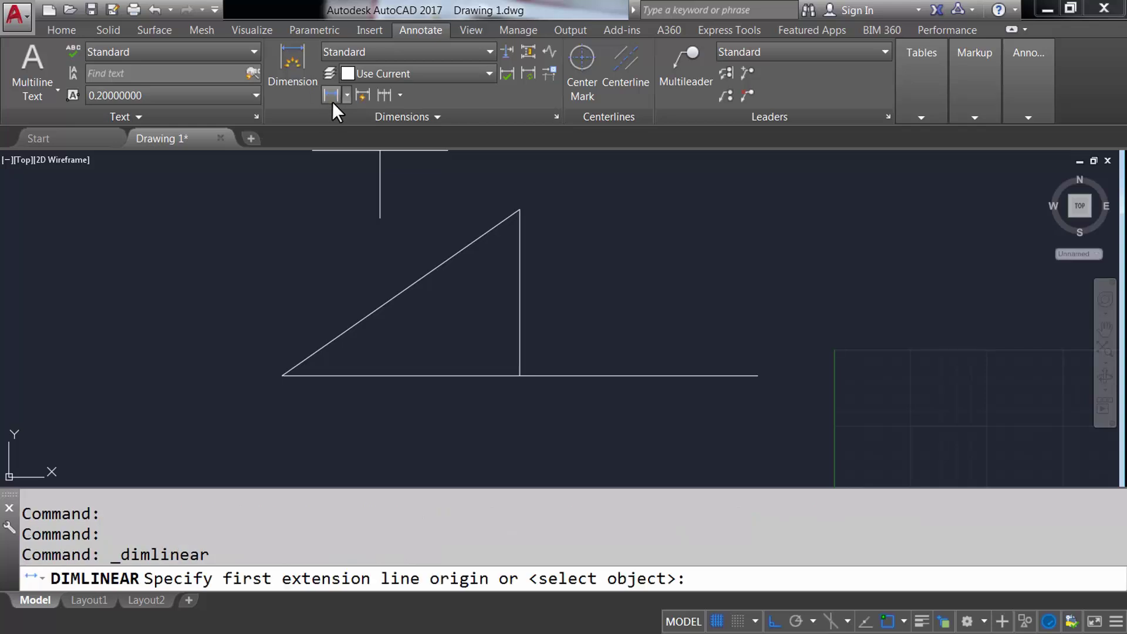
{"action": "key", "text": "Return"}
{"action": "left_click", "coordinate": [520, 294]}
{"action": "left_click", "coordinate": [575, 293]}
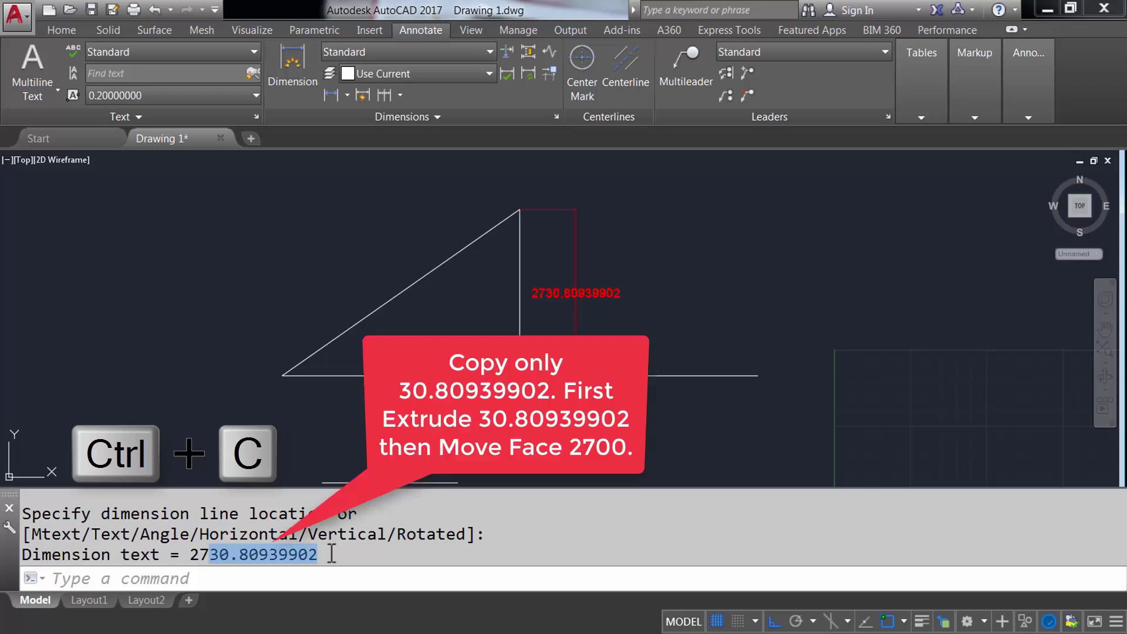
{"action": "scroll", "coordinate": [504, 346], "scroll_direction": "down", "scroll_amount": 3}
{"action": "scroll", "coordinate": [505, 370], "scroll_direction": "down", "scroll_amount": 3}
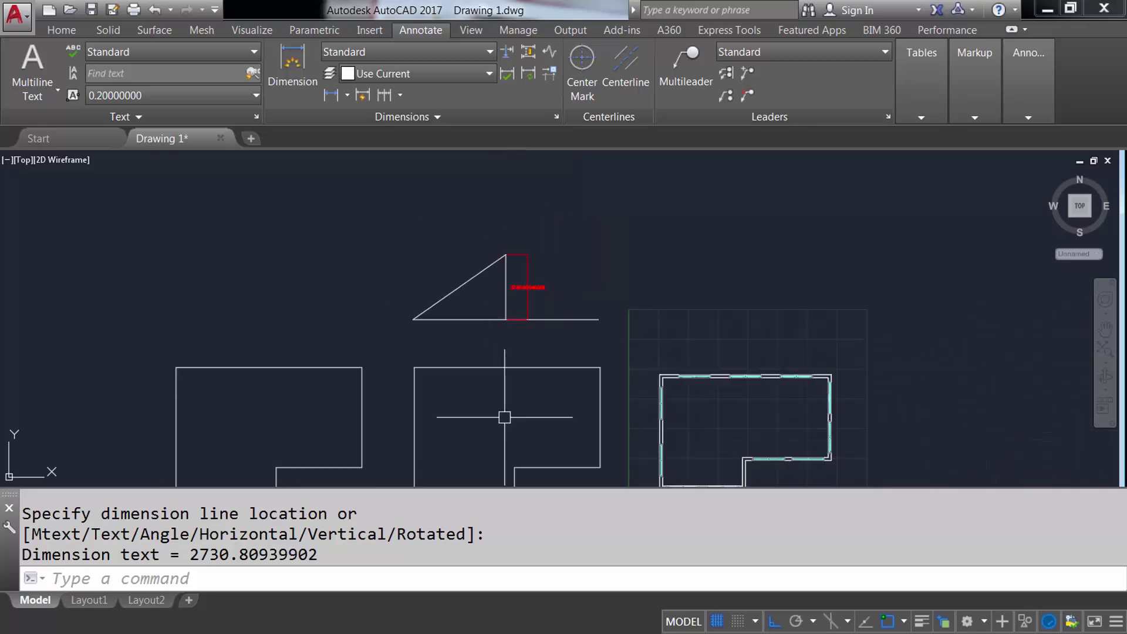
{"action": "mouse_move", "coordinate": [505, 415]}
{"action": "middle_mouse_down", "text": "shift"}
{"action": "mouse_move", "coordinate": [523, 368]}
{"action": "mouse_move", "coordinate": [567, 404]}
{"action": "mouse_move", "coordinate": [568, 333]}
{"action": "mouse_move", "coordinate": [548, 327]}
{"action": "mouse_move", "coordinate": [524, 410]}
{"action": "mouse_move", "coordinate": [490, 431]}
{"action": "middle_mouse_up", "text": "shift"}
{"action": "scroll", "coordinate": [571, 347], "scroll_direction": "up", "scroll_amount": 3}
{"action": "scroll", "coordinate": [571, 349], "scroll_direction": "up", "scroll_amount": 2}
{"action": "type", "text": "EXTRUDE"}
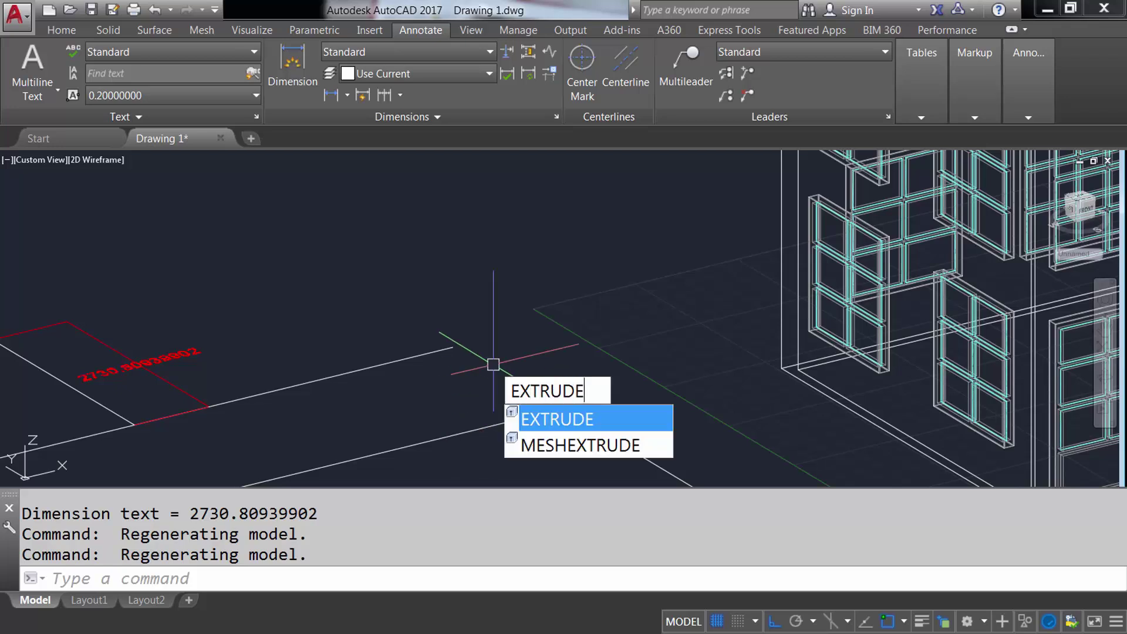
- Extrude the roof outline with a 55° taper angle and 30.80939902 height
{"action": "key", "text": "Return"}
{"action": "left_click", "coordinate": [517, 416]}
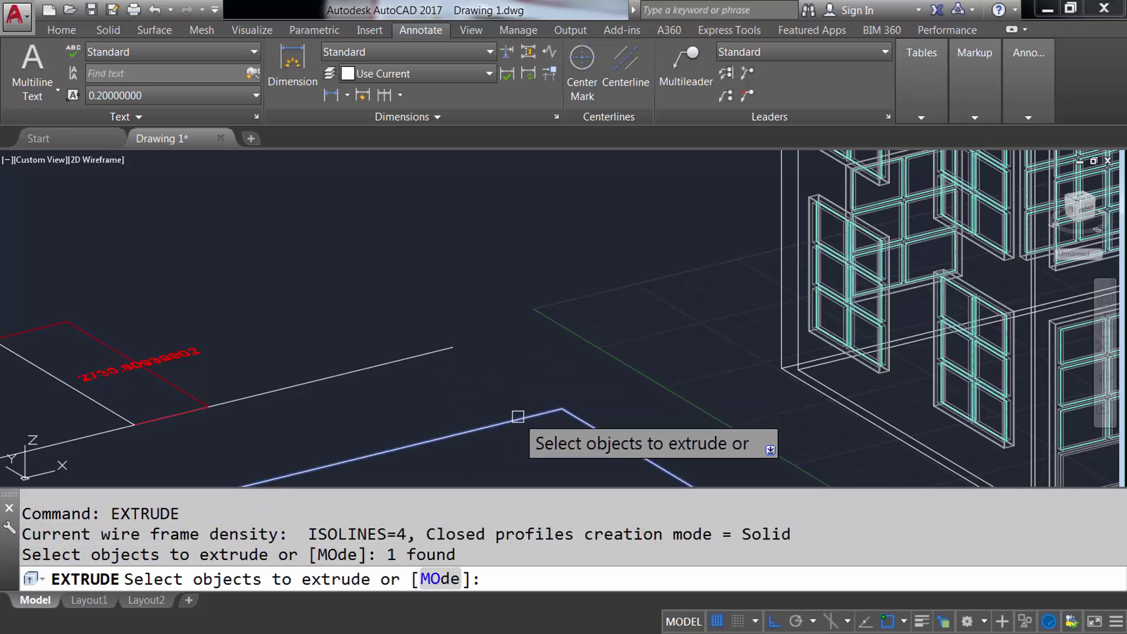
{"action": "key", "text": "Return"}
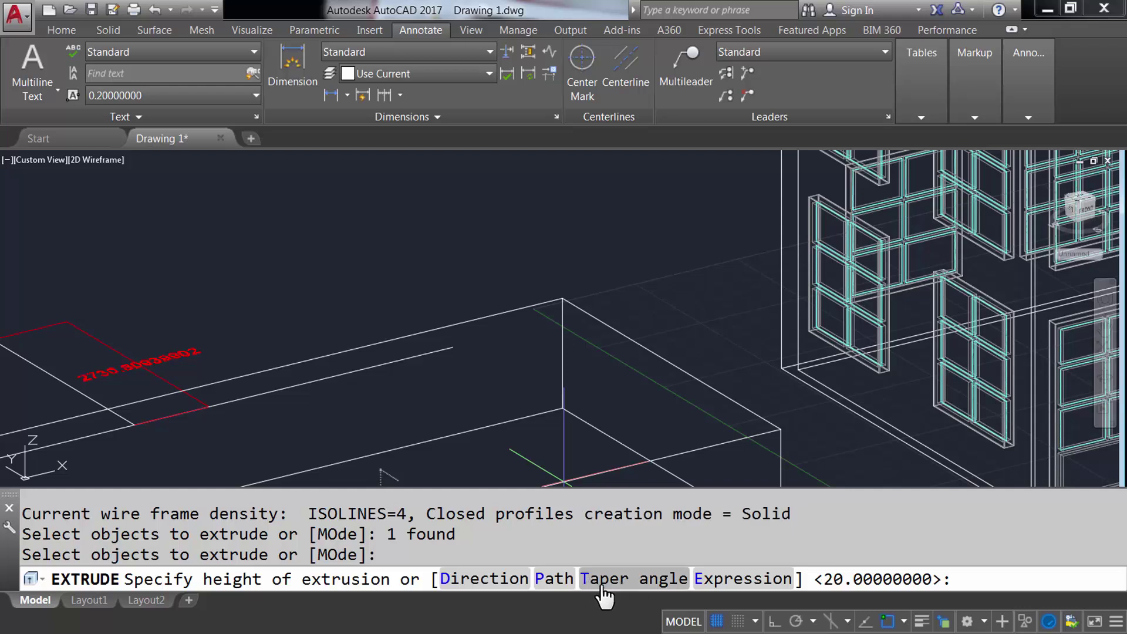
{"action": "left_click", "coordinate": [605, 579]}
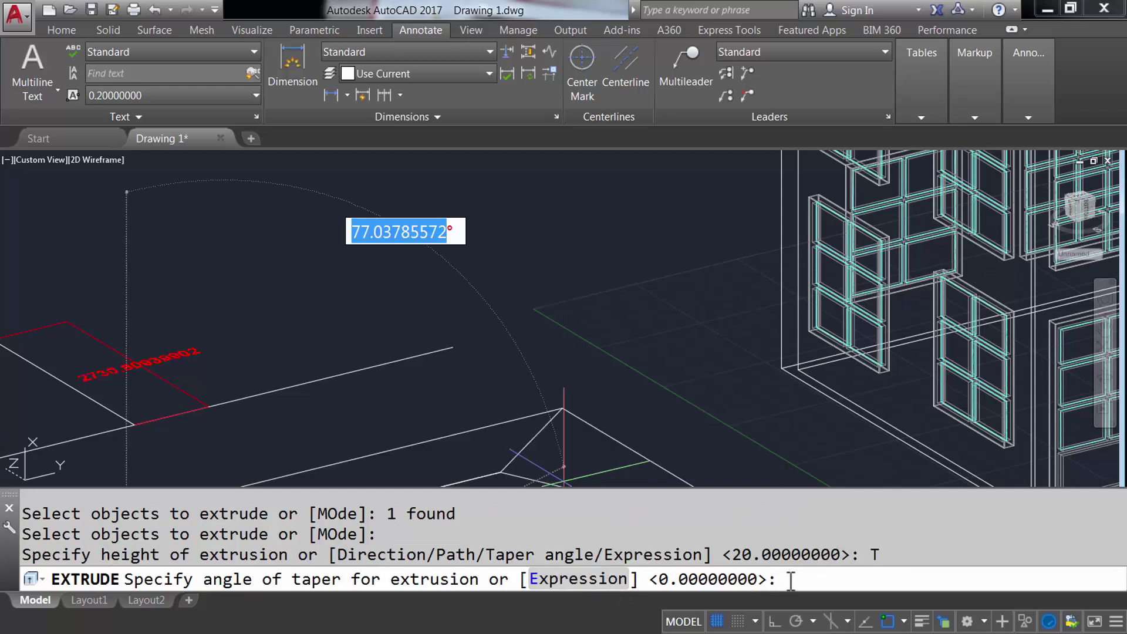
{"action": "type", "text": "55"}
{"action": "key", "text": "Return"}
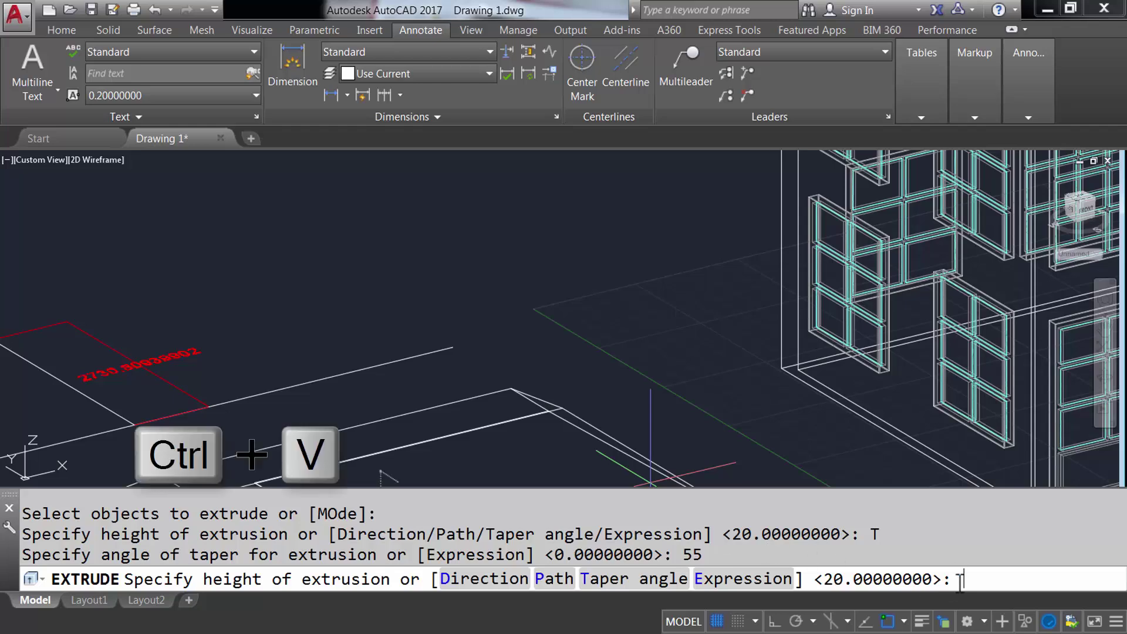
{"action": "key", "text": "Return"}
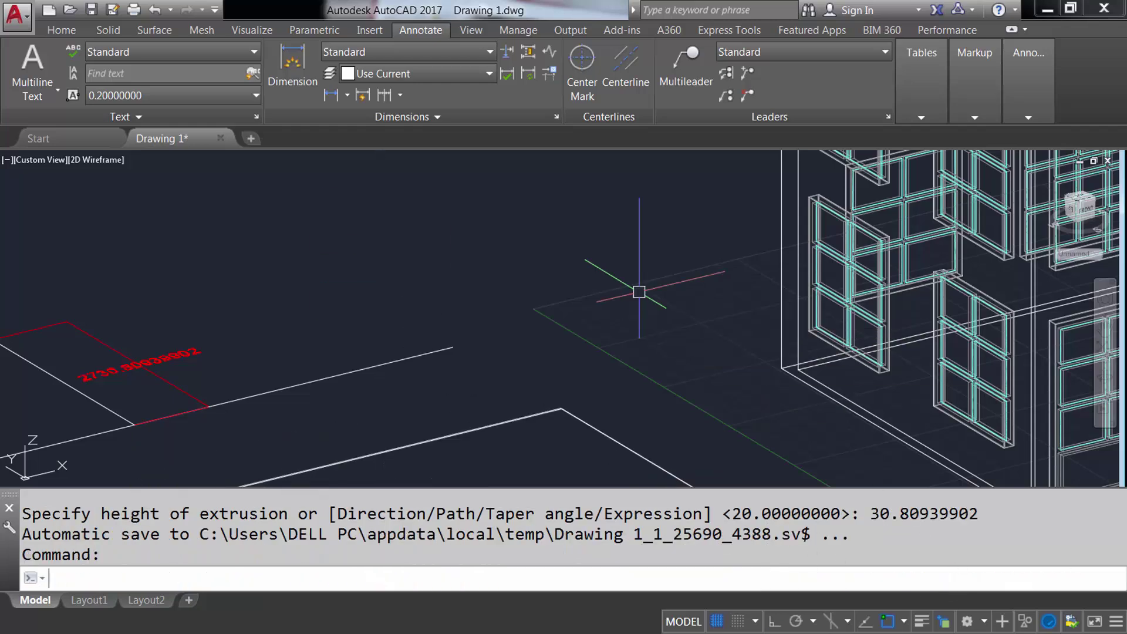
{"action": "scroll", "coordinate": [625, 274], "scroll_direction": "down", "scroll_amount": 2}
{"action": "scroll", "coordinate": [524, 392], "scroll_direction": "down", "scroll_amount": 2}
{"action": "scroll", "coordinate": [479, 403], "scroll_direction": "up", "scroll_amount": 5}
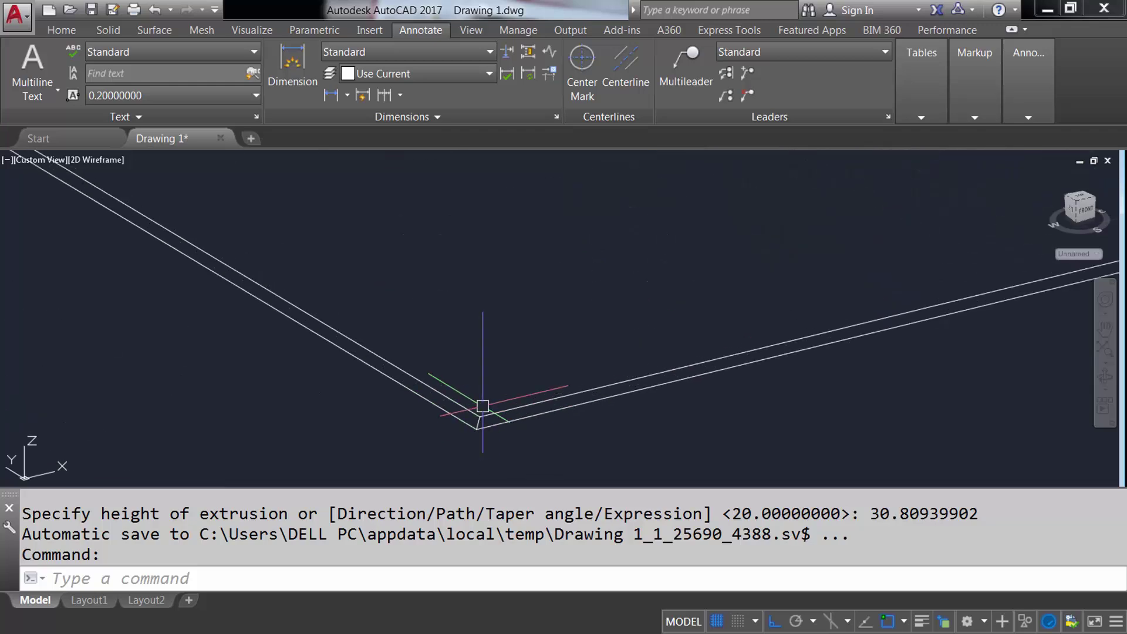
{"action": "scroll", "coordinate": [490, 411], "scroll_direction": "up", "scroll_amount": 2}
{"action": "middle_click_drag", "start_coordinate": [490, 410], "coordinate": [479, 387]}
- Move the tapered slab's top face 2700 units up along +Z with SOLIDEDIT
{"action": "key", "text": "Escape"}
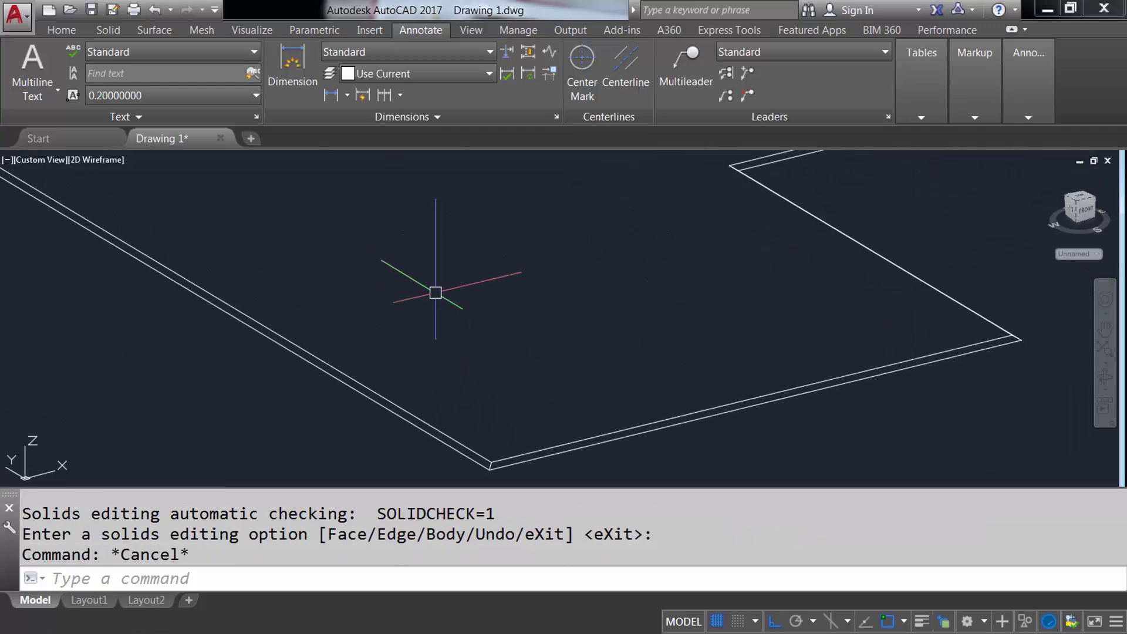
{"action": "key", "text": "Escape"}
{"action": "mouse_move", "coordinate": [458, 277]}
{"action": "middle_mouse_down"}
{"action": "mouse_move", "coordinate": [475, 307]}
{"action": "mouse_move", "coordinate": [443, 279]}
{"action": "middle_mouse_up"}
{"action": "type", "text": "SOLIDEDIT"}
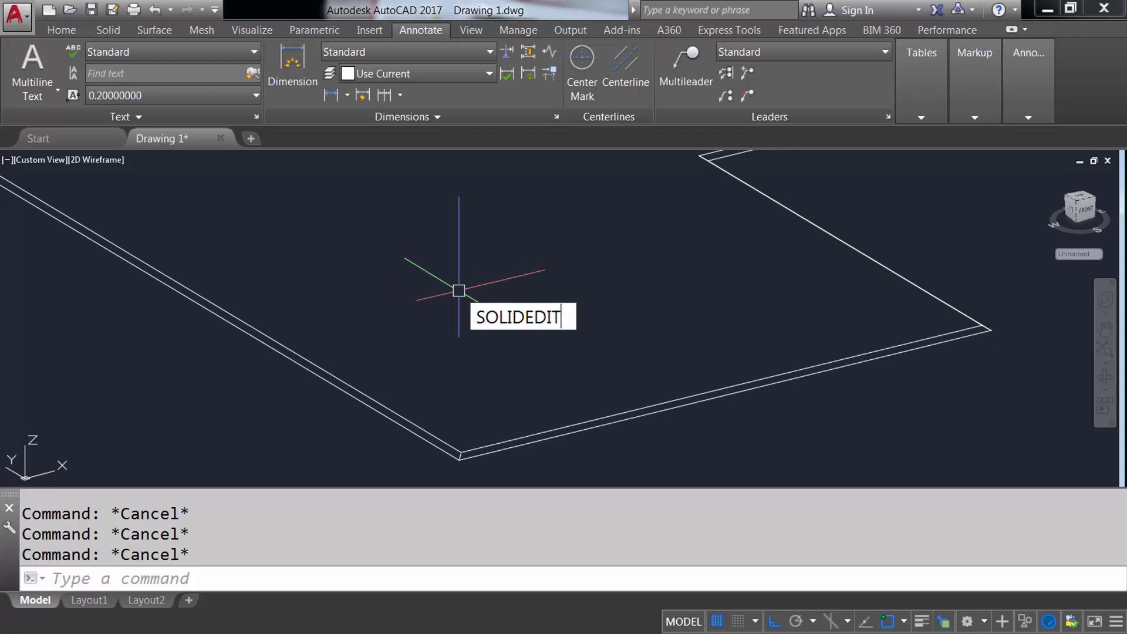
{"action": "key", "text": "Return"}
{"action": "type", "text": "M"}
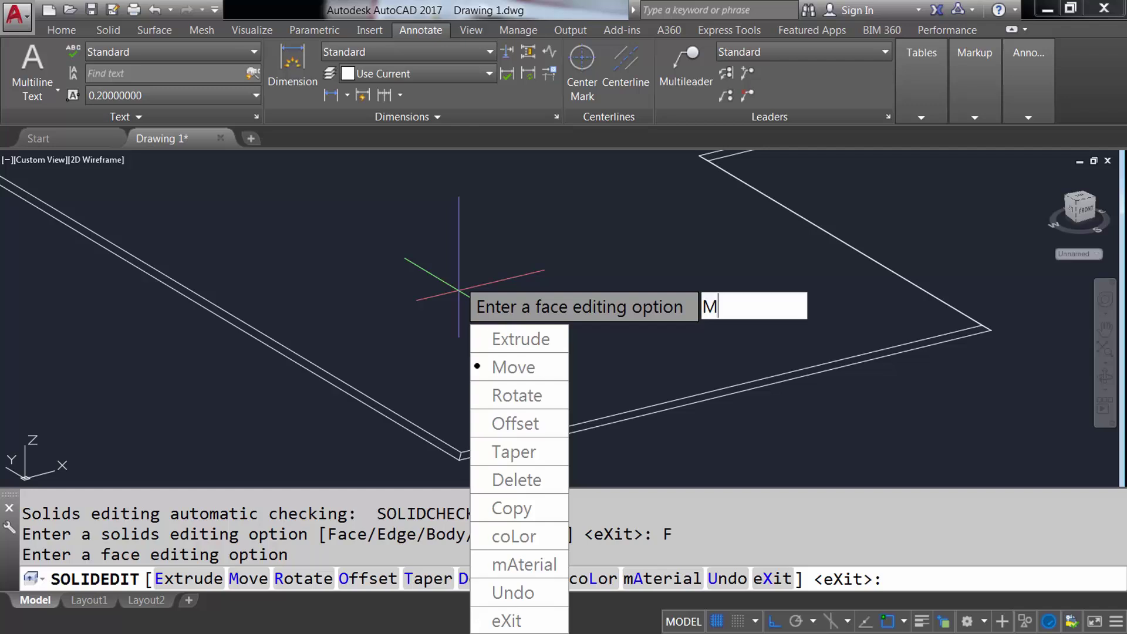
{"action": "key", "text": "Return"}
{"action": "left_click", "coordinate": [458, 291]}
{"action": "key", "text": "Return"}
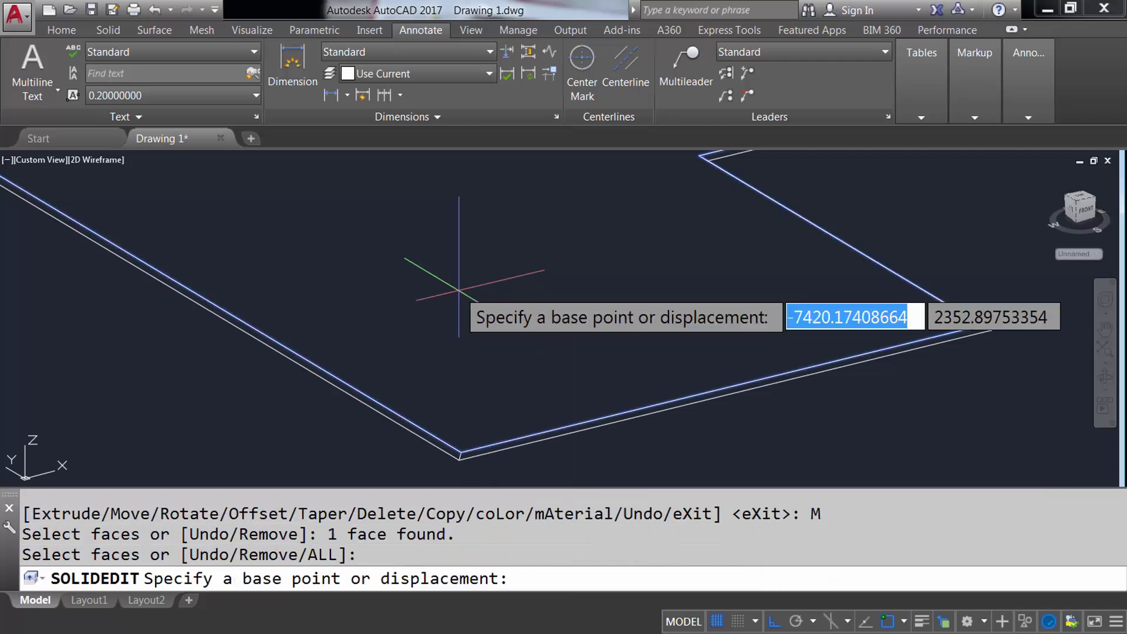
{"action": "left_click", "coordinate": [461, 453]}
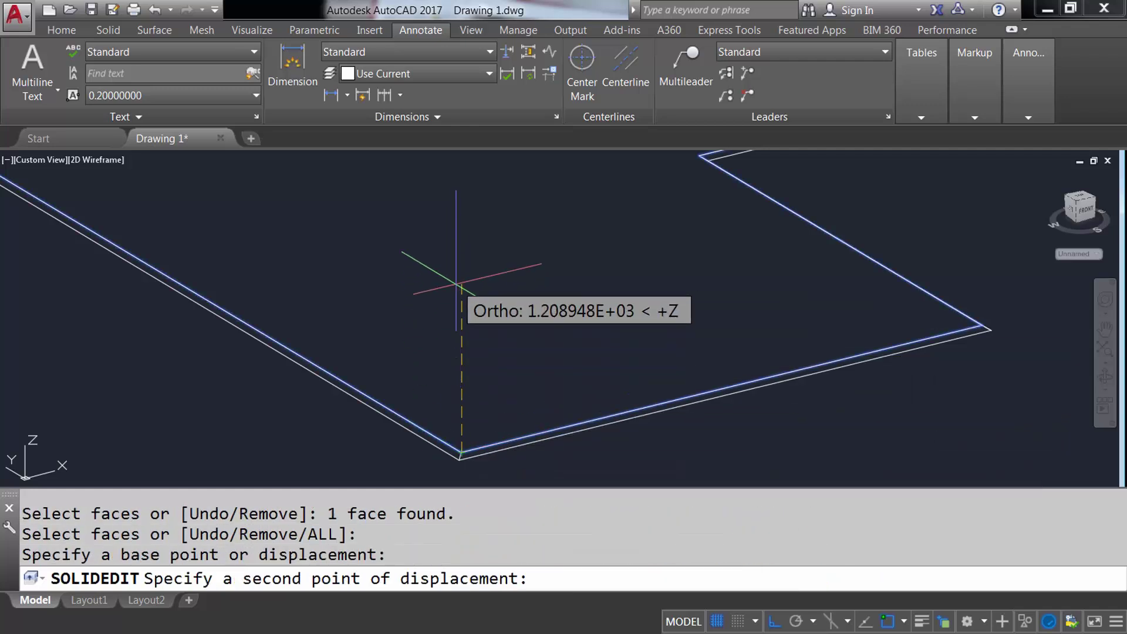
{"action": "type", "text": "2700"}
{"action": "key", "text": "Return"}
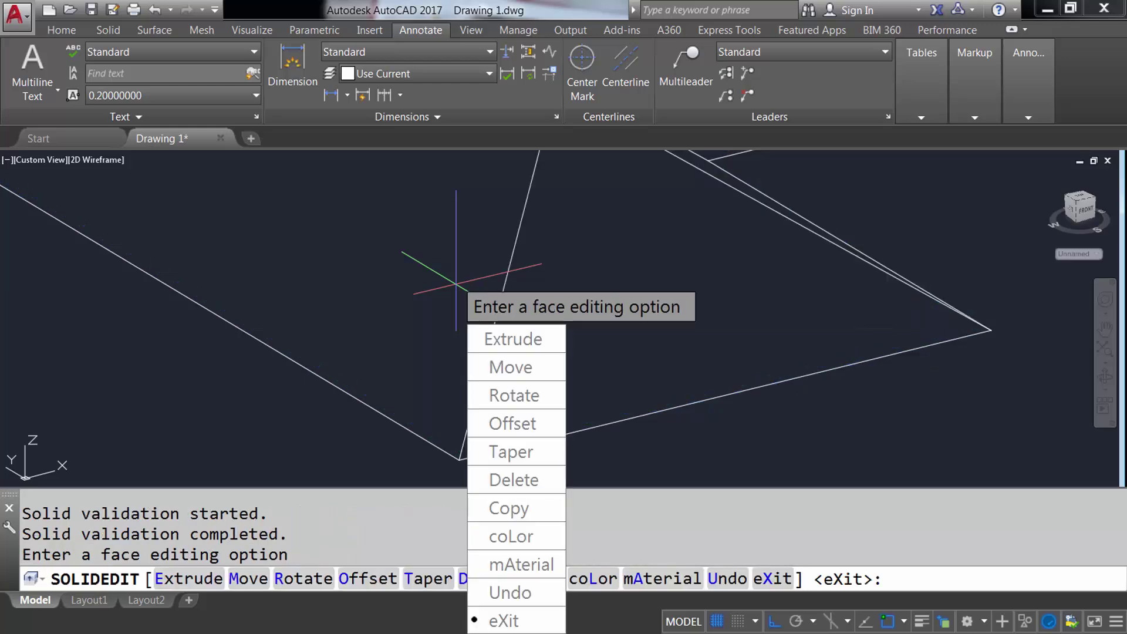
{"action": "key", "text": "Return"}
{"action": "key", "text": "Return"}
- Inspect the hip roof in Shaded visual style, then return to Wireframe
{"action": "scroll", "coordinate": [505, 322], "scroll_direction": "down", "scroll_amount": 2}
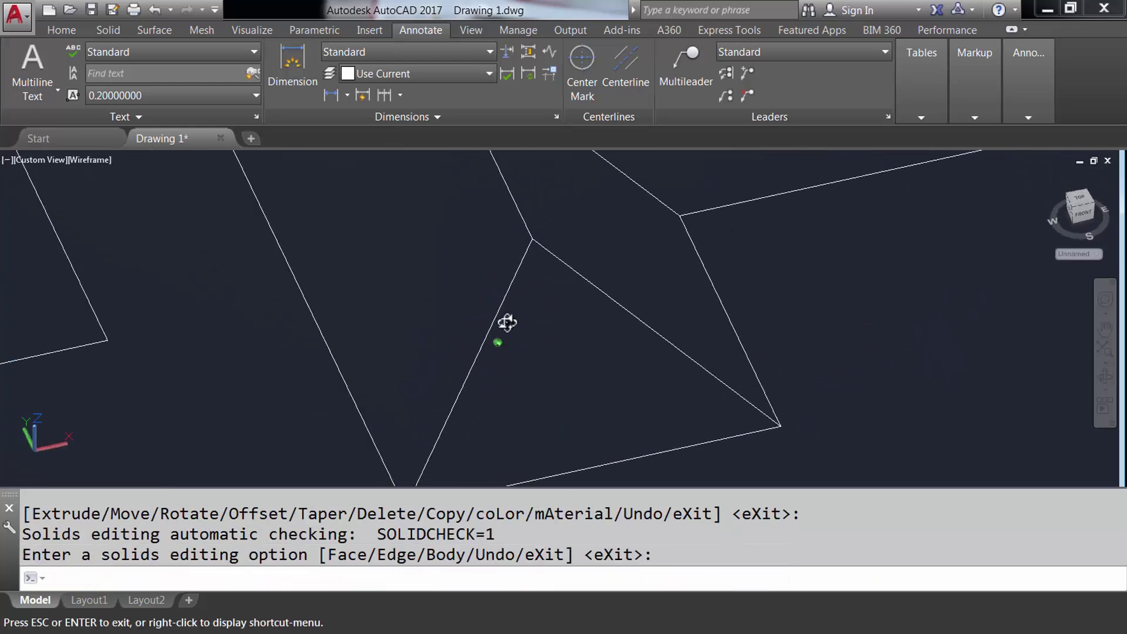
{"action": "scroll", "coordinate": [463, 294], "scroll_direction": "down", "scroll_amount": 2}
{"action": "scroll", "coordinate": [426, 352], "scroll_direction": "down", "scroll_amount": 4}
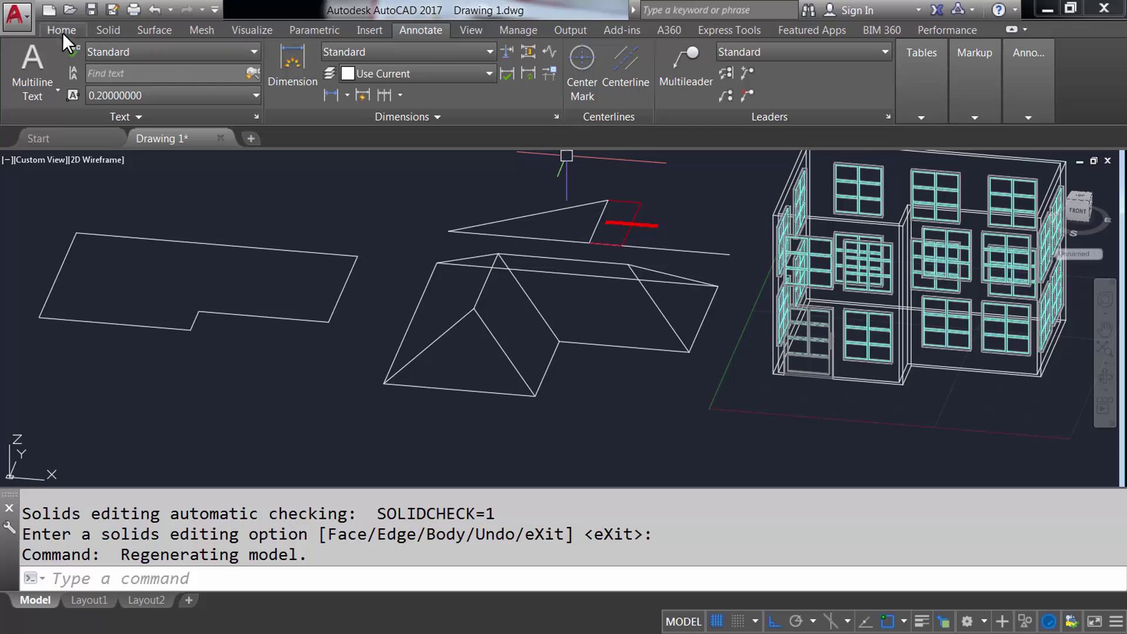
{"action": "left_click", "coordinate": [62, 30]}
{"action": "left_click", "coordinate": [730, 54]}
{"action": "left_click", "coordinate": [712, 212]}
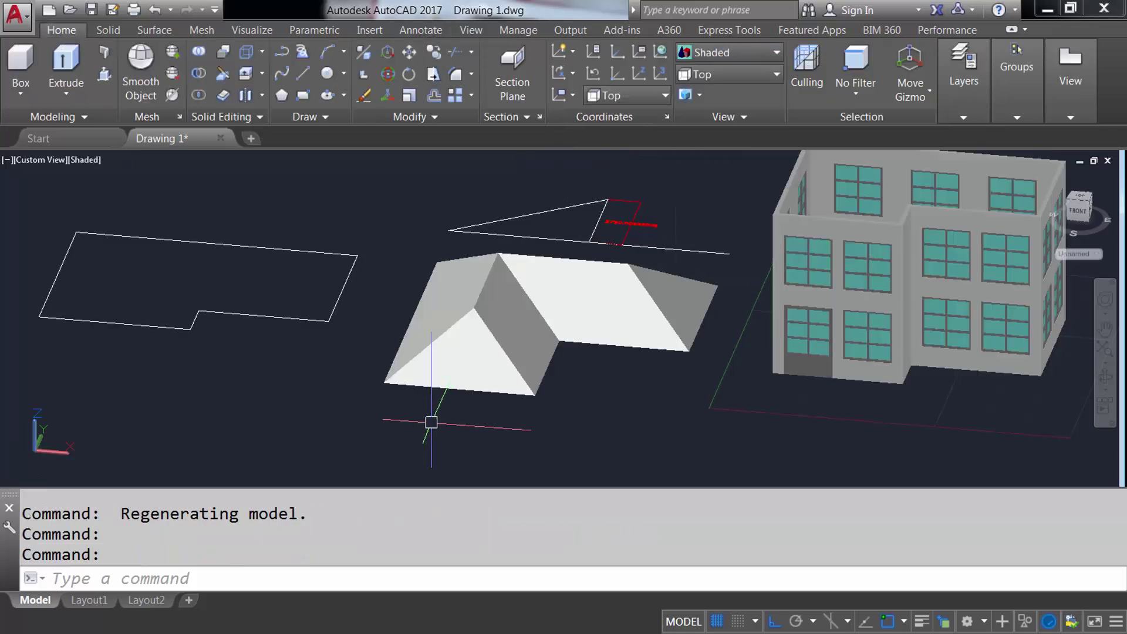
{"action": "mouse_move", "coordinate": [428, 421]}
{"action": "middle_mouse_down", "text": "shift"}
{"action": "mouse_move", "coordinate": [498, 271]}
{"action": "mouse_move", "coordinate": [556, 346]}
{"action": "mouse_move", "coordinate": [604, 259]}
{"action": "mouse_move", "coordinate": [548, 289]}
{"action": "middle_mouse_up", "text": "shift"}
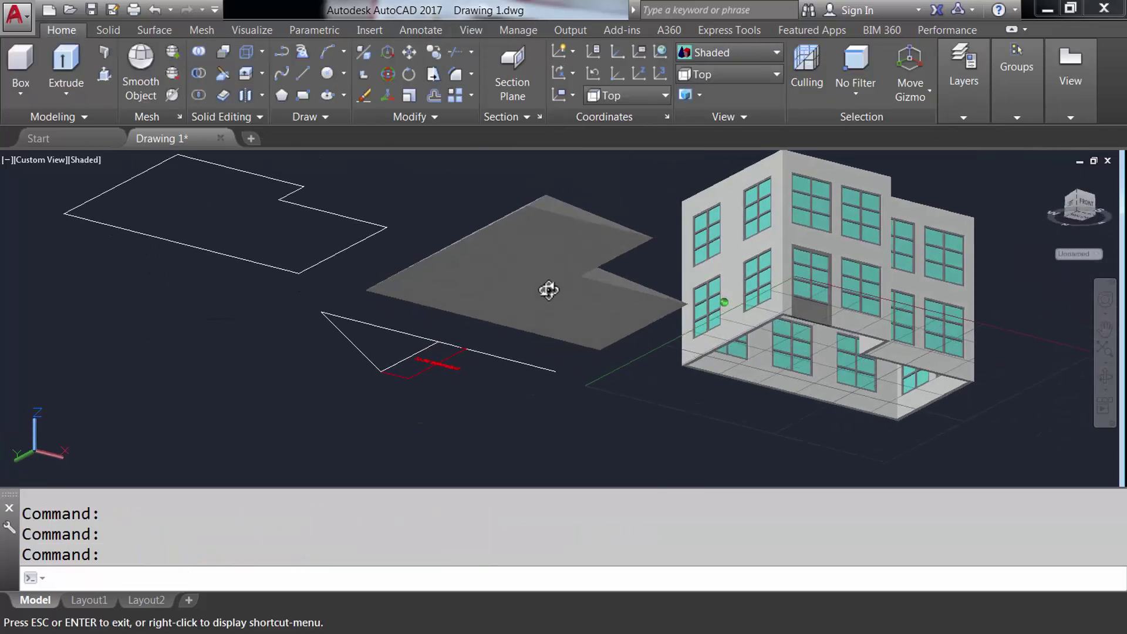
{"action": "scroll", "coordinate": [548, 289], "scroll_direction": "up", "scroll_amount": 2}
{"action": "left_click", "coordinate": [719, 54]}
{"action": "left_click", "coordinate": [710, 85]}
{"action": "type", "text": "SOLIDEDIT"}
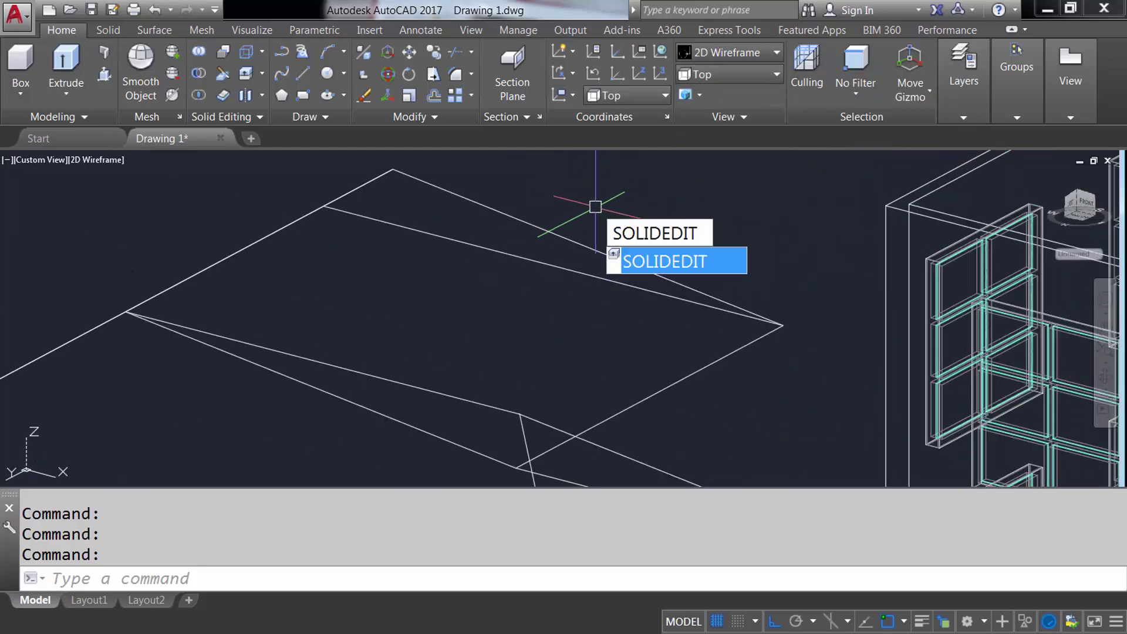
- Begin a face extrude on the roof face, then switch to the Front view
{"action": "key", "text": "Return"}
{"action": "type", "text": "F"}
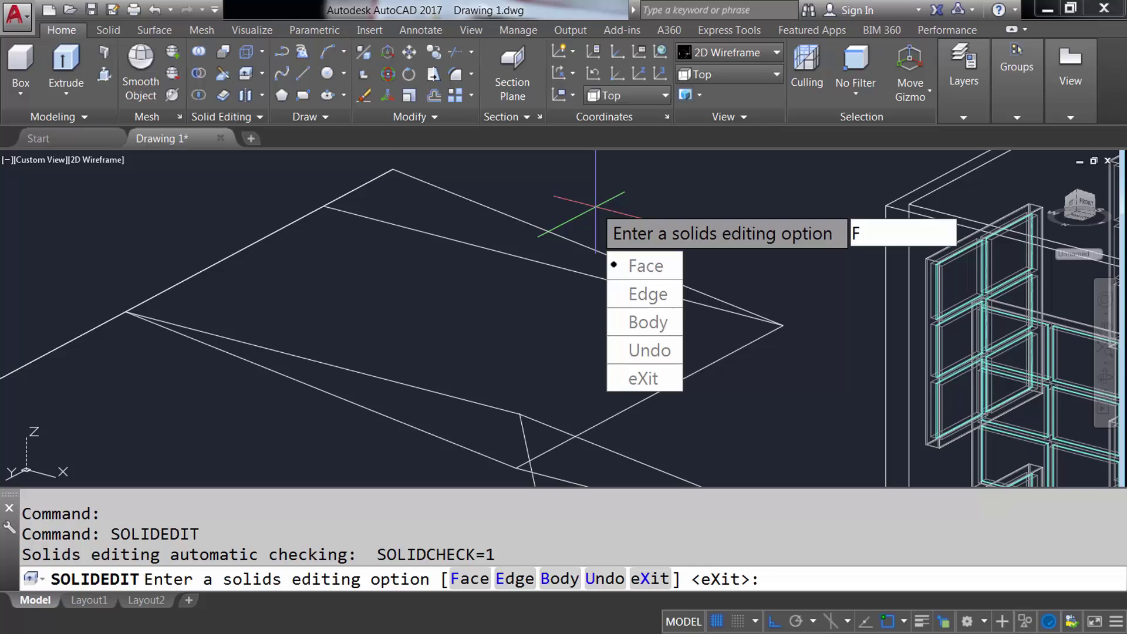
{"action": "key", "text": "Return"}
{"action": "type", "text": "E"}
{"action": "key", "text": "Return"}
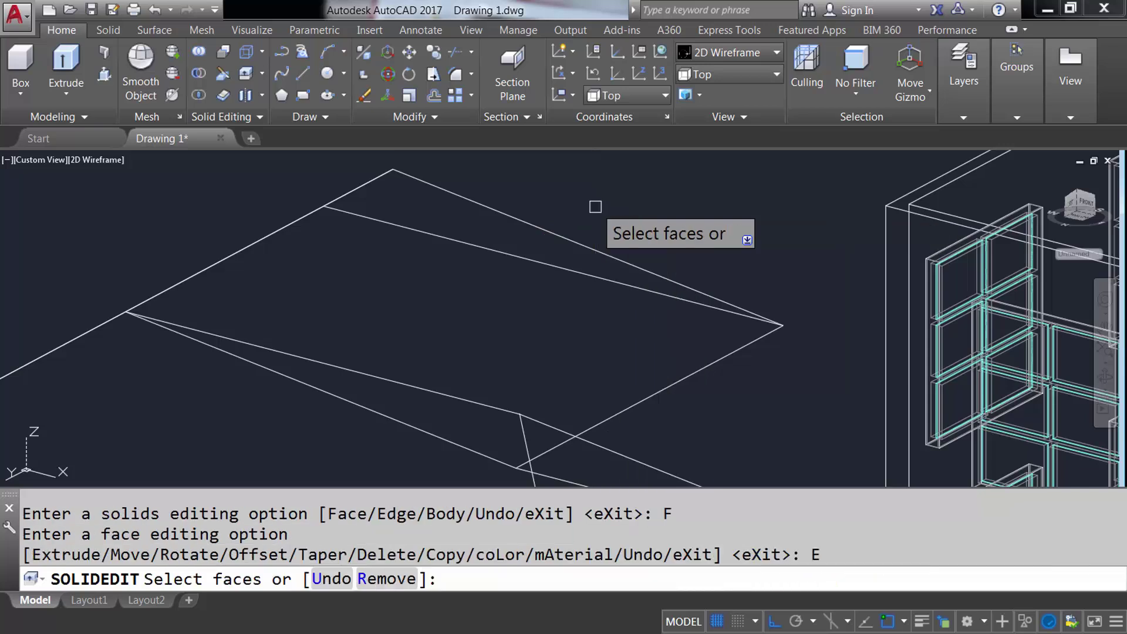
{"action": "left_click", "coordinate": [504, 303]}
{"action": "key", "text": "Return"}
{"action": "type", "text": "100"}
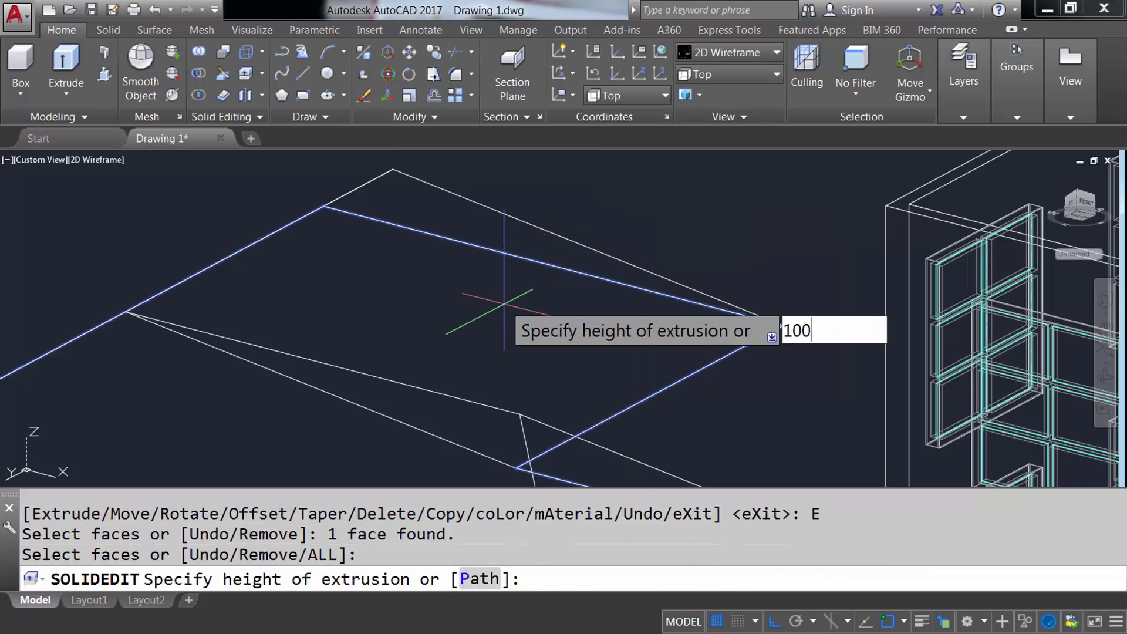
{"action": "key", "text": "Return"}
{"action": "key", "text": "Return"}
{"action": "key", "text": "Return"}
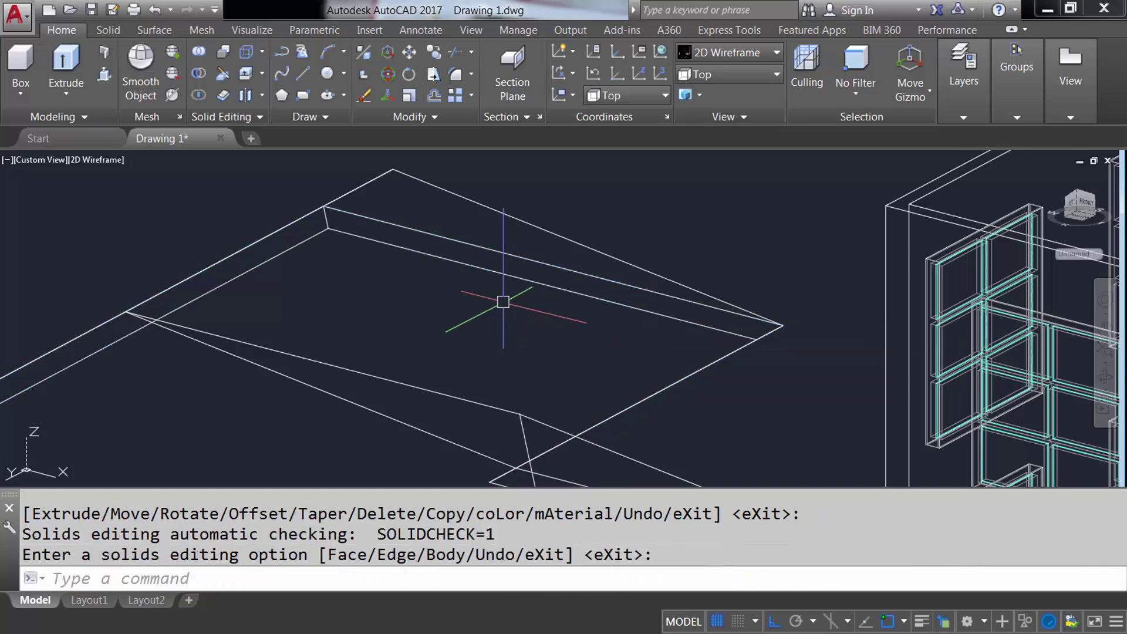
{"action": "left_click", "coordinate": [739, 73]}
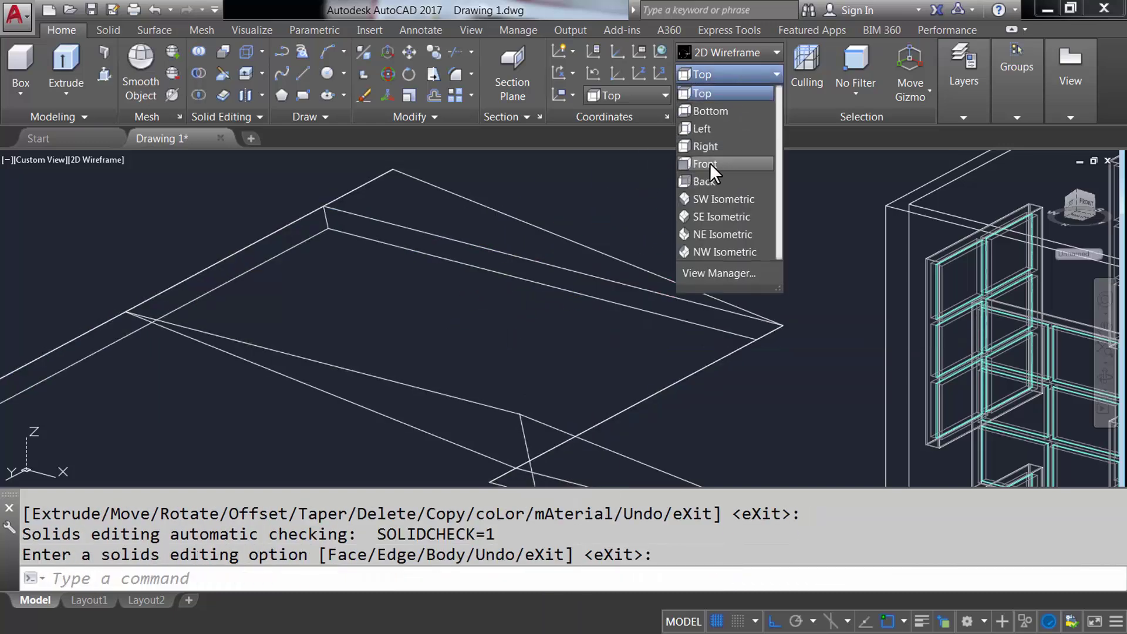
{"action": "left_click", "coordinate": [710, 163]}
{"action": "scroll", "coordinate": [403, 411], "scroll_direction": "up", "scroll_amount": 2}
{"action": "scroll", "coordinate": [384, 410], "scroll_direction": "up", "scroll_amount": 4}
{"action": "type", "text": "SOLIDEDIT"}
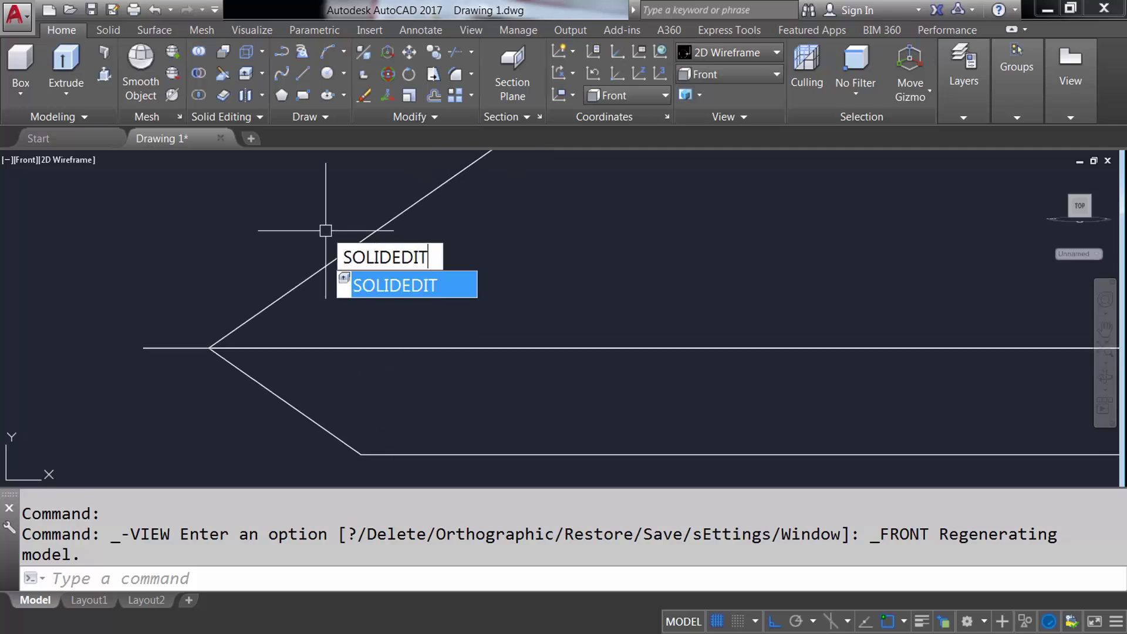
- Shell the roof truss solid with a 100-unit thickness
{"action": "key", "text": "Return"}
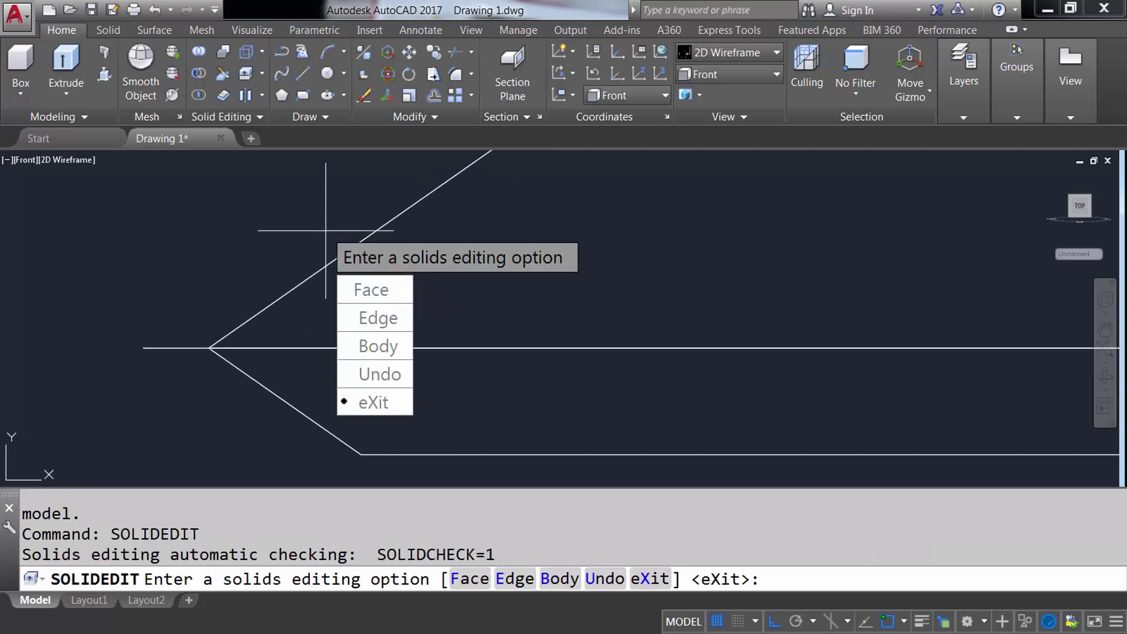
{"action": "type", "text": "B"}
{"action": "key", "text": "Return"}
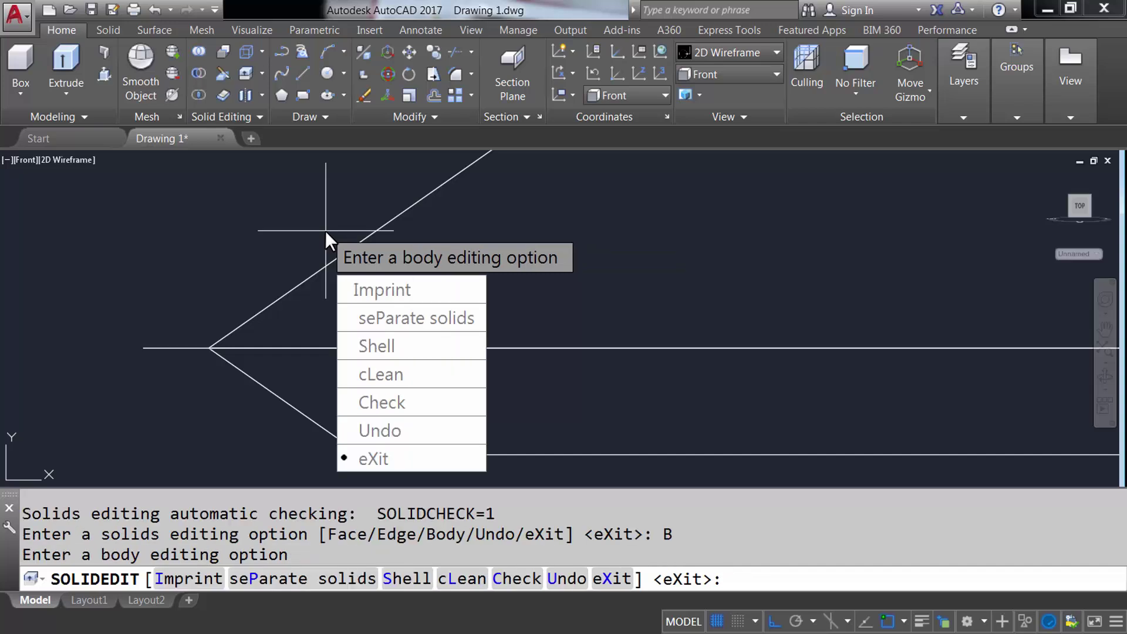
{"action": "type", "text": "S"}
{"action": "key", "text": "Return"}
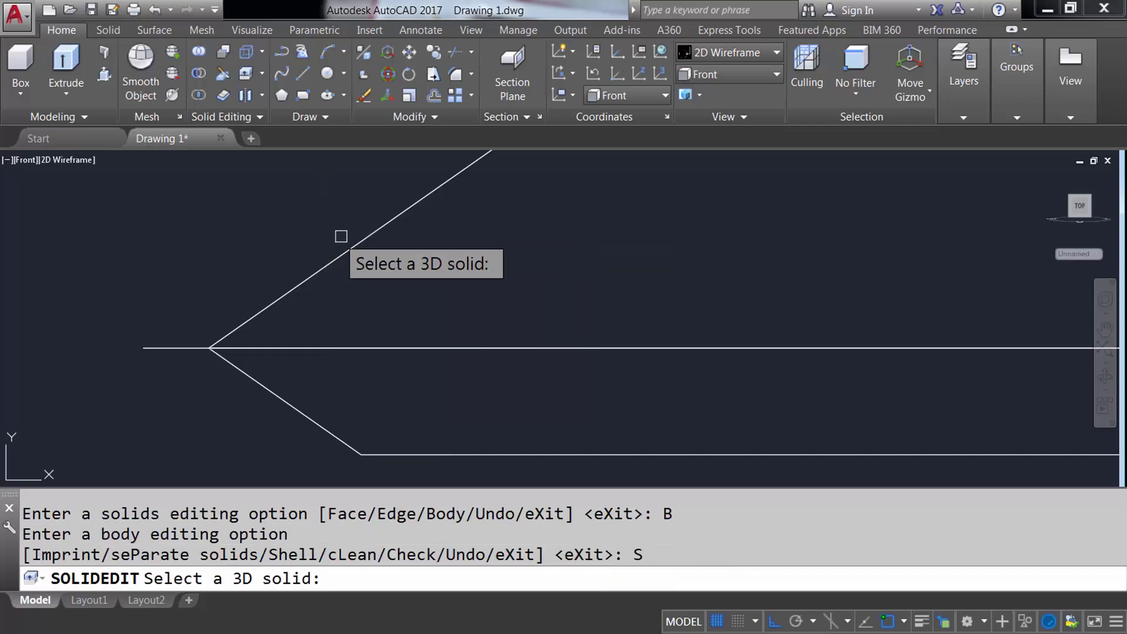
{"action": "left_click", "coordinate": [373, 228]}
{"action": "key", "text": "Return"}
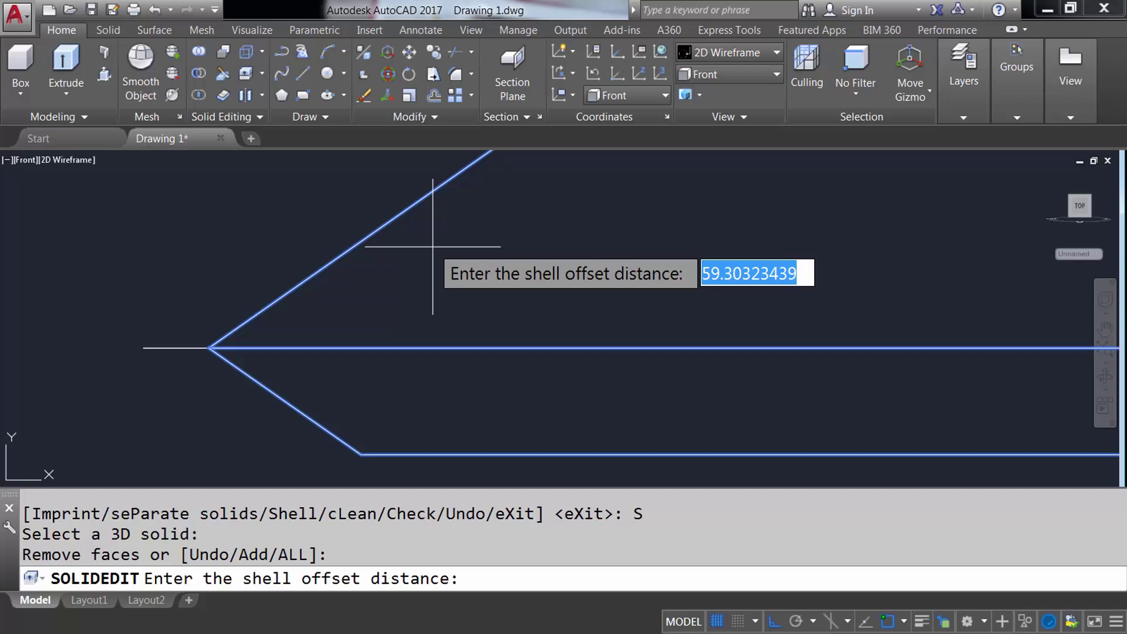
{"action": "key", "text": "Return"}
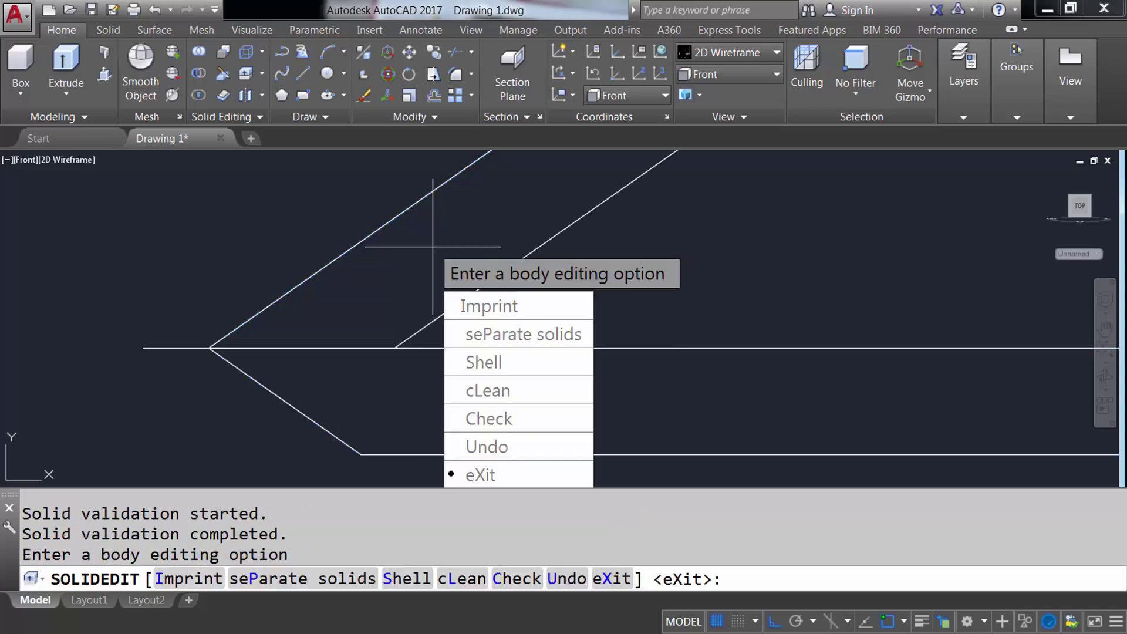
{"action": "key", "text": "Return"}
{"action": "key", "text": "Return"}
{"action": "type", "text": "SLICE"}
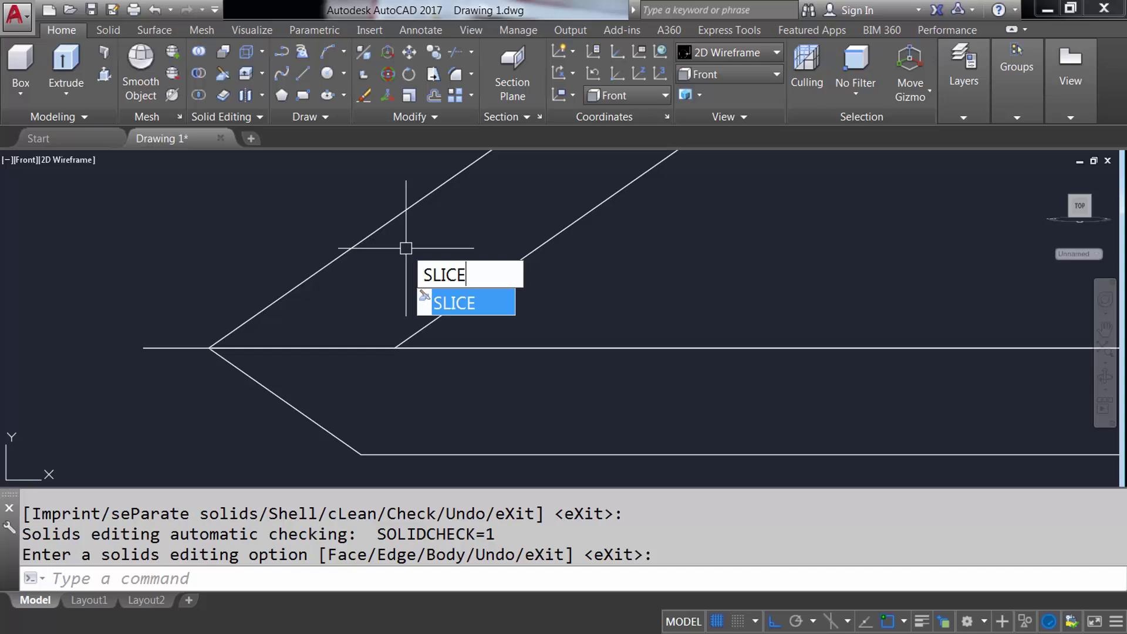
{"action": "key", "text": "Return"}
- Slice the roof truss, keeping both sides, and erase the lower piece
{"action": "left_click", "coordinate": [387, 222]}
{"action": "key", "text": "Return"}
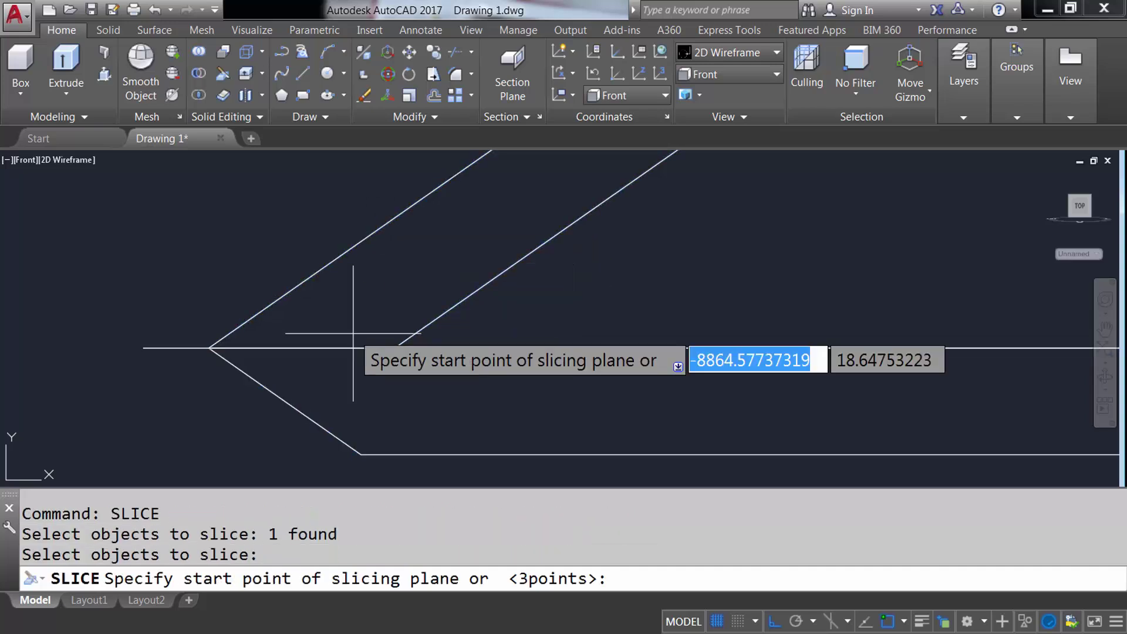
{"action": "left_click", "coordinate": [347, 351]}
{"action": "left_click", "coordinate": [73, 347]}
{"action": "key", "text": "Return"}
{"action": "left_click", "coordinate": [267, 391]}
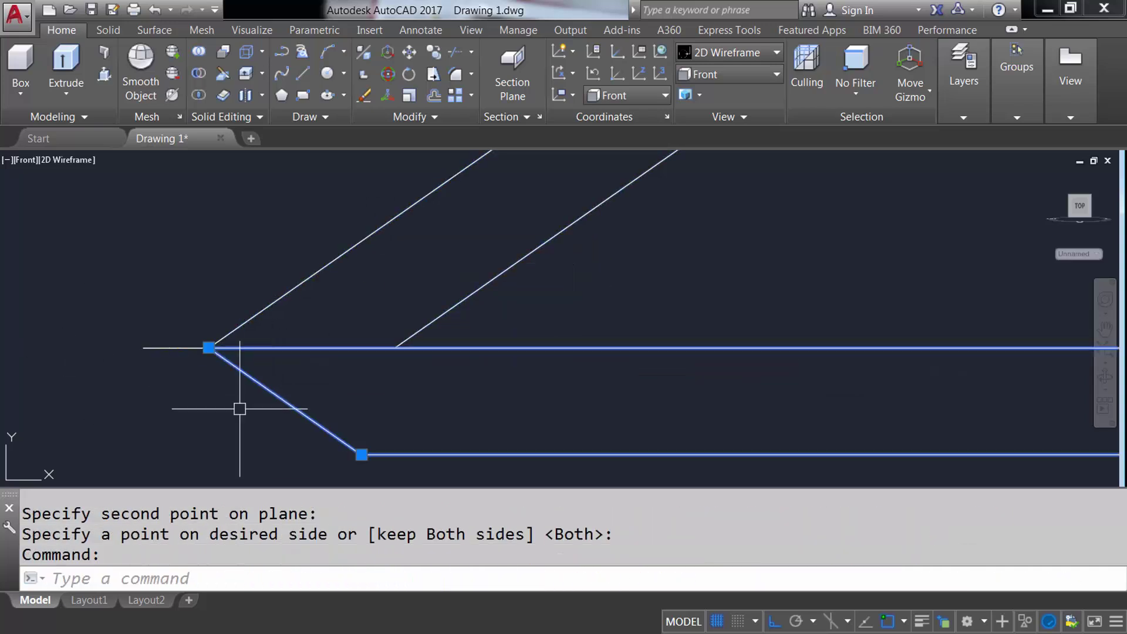
{"action": "key", "text": "Delete"}
- Switch to Top view and erase the old triangular roof profile
{"action": "scroll", "coordinate": [241, 407], "scroll_direction": "down", "scroll_amount": 5}
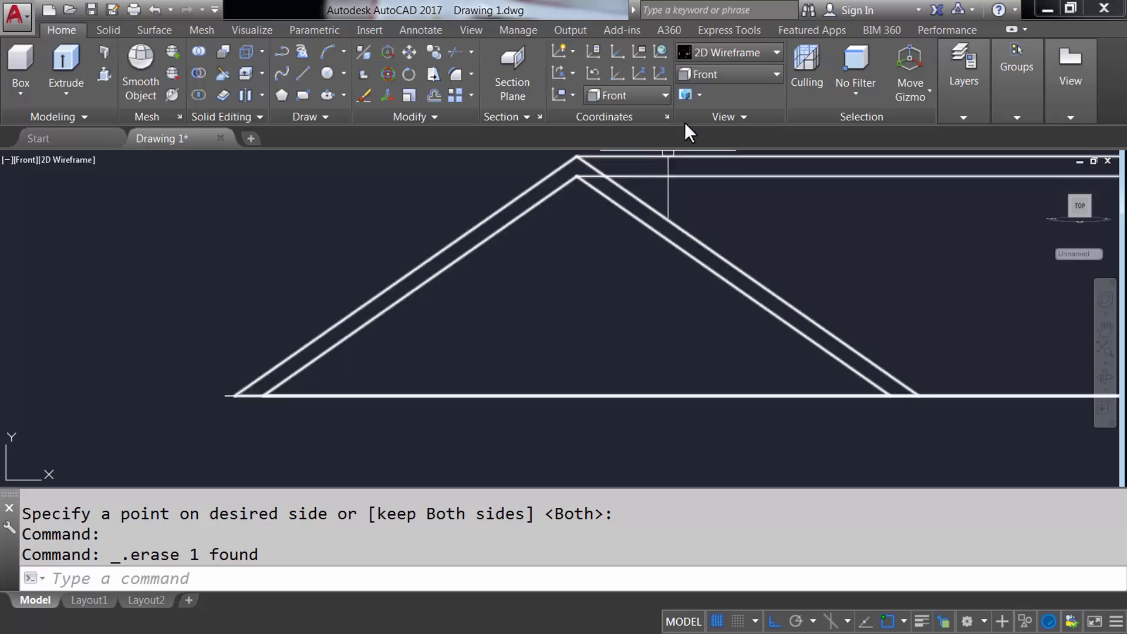
{"action": "left_click", "coordinate": [720, 73]}
{"action": "left_click", "coordinate": [695, 91]}
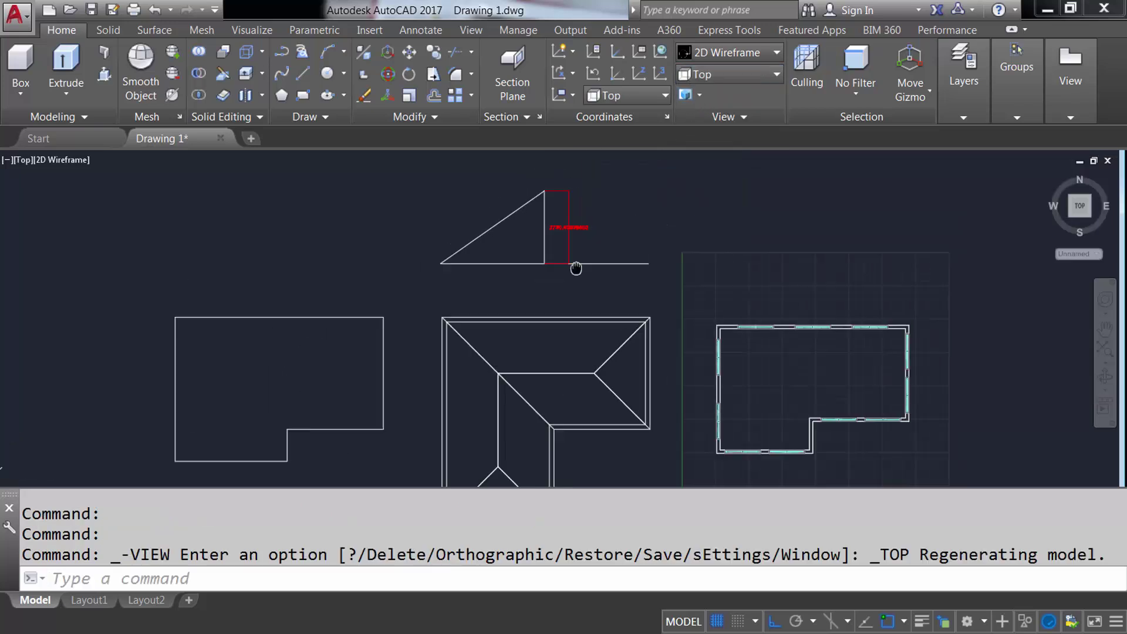
{"action": "left_click", "coordinate": [627, 339]}
{"action": "left_click", "coordinate": [415, 235]}
{"action": "key", "text": "Delete"}
- Inspect the model shaded in 3D, then return to wireframe Top view
{"action": "middle_click_drag", "start_coordinate": [701, 269], "coordinate": [675, 186]}
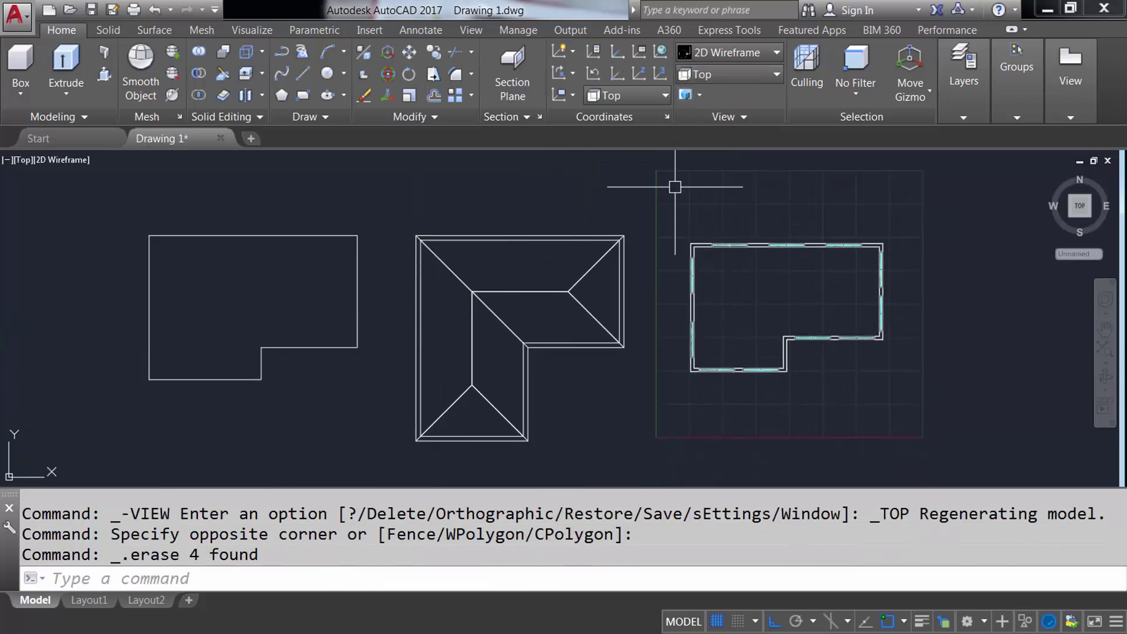
{"action": "left_click", "coordinate": [728, 52]}
{"action": "left_click", "coordinate": [712, 221]}
{"action": "scroll", "coordinate": [671, 201], "scroll_direction": "up", "scroll_amount": 1}
{"action": "mouse_move", "coordinate": [491, 377]}
{"action": "middle_mouse_down", "text": "shift"}
{"action": "mouse_move", "coordinate": [480, 378]}
{"action": "mouse_move", "coordinate": [478, 239]}
{"action": "mouse_move", "coordinate": [516, 259]}
{"action": "mouse_move", "coordinate": [445, 297]}
{"action": "mouse_move", "coordinate": [496, 221]}
{"action": "mouse_move", "coordinate": [523, 385]}
{"action": "middle_mouse_up", "text": "shift"}
{"action": "left_click", "coordinate": [763, 53]}
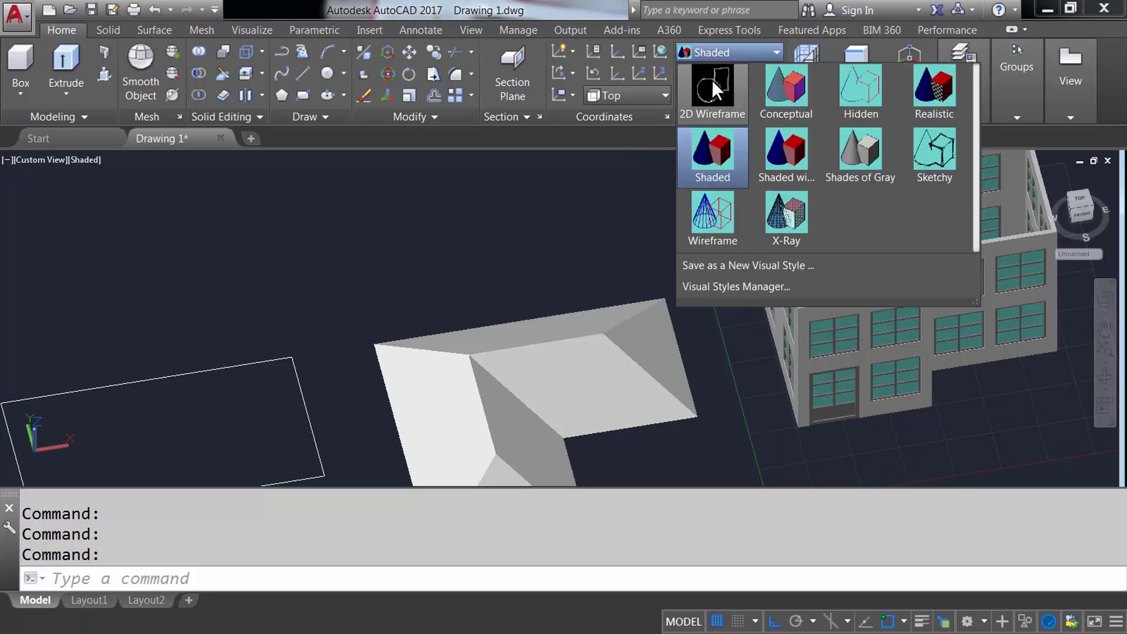
{"action": "left_click", "coordinate": [712, 79]}
{"action": "left_click", "coordinate": [700, 89]}
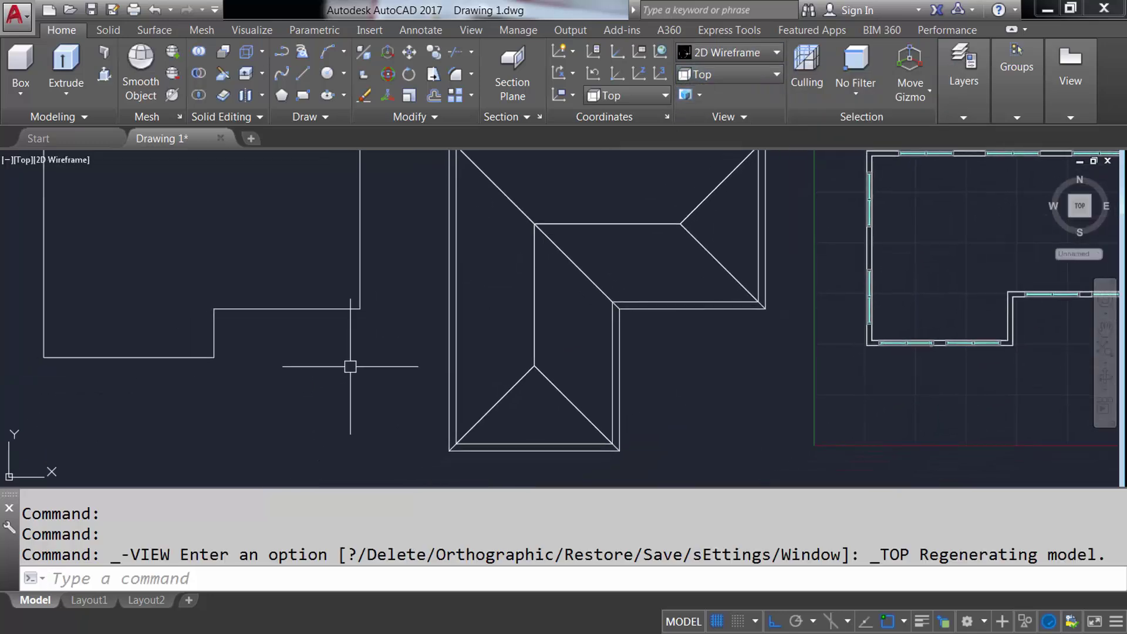
- Slice the hip roof solid horizontally, discard the lower offcut, and pick the roof to move
{"action": "type", "text": "SLICE"}
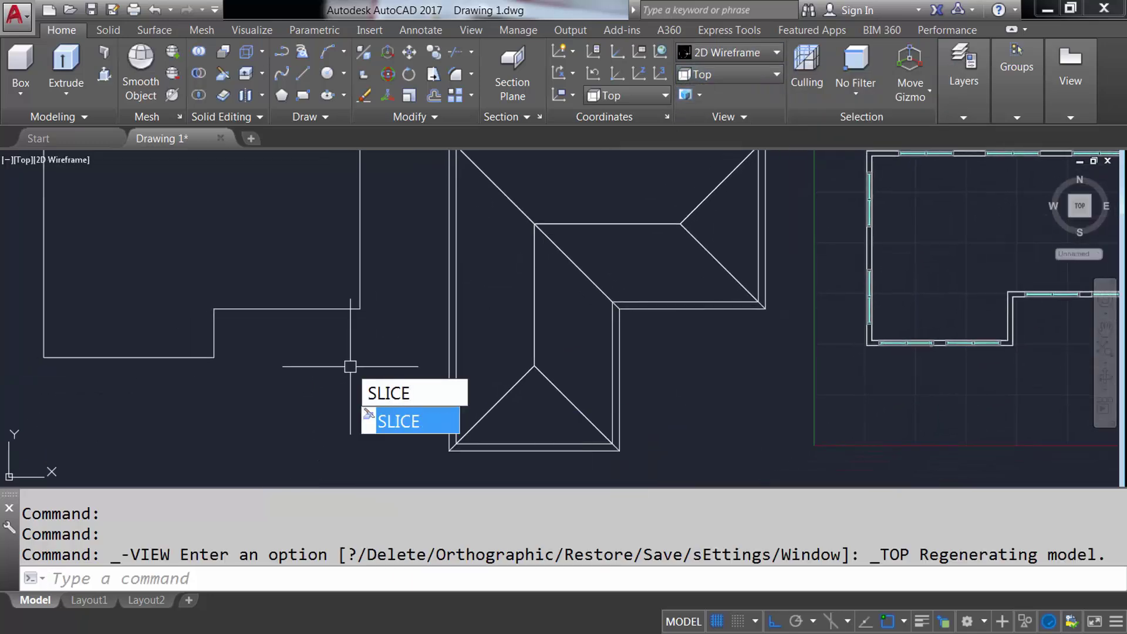
{"action": "key", "text": "Return"}
{"action": "left_click", "coordinate": [448, 390]}
{"action": "key", "text": "Return"}
{"action": "left_click", "coordinate": [160, 357]}
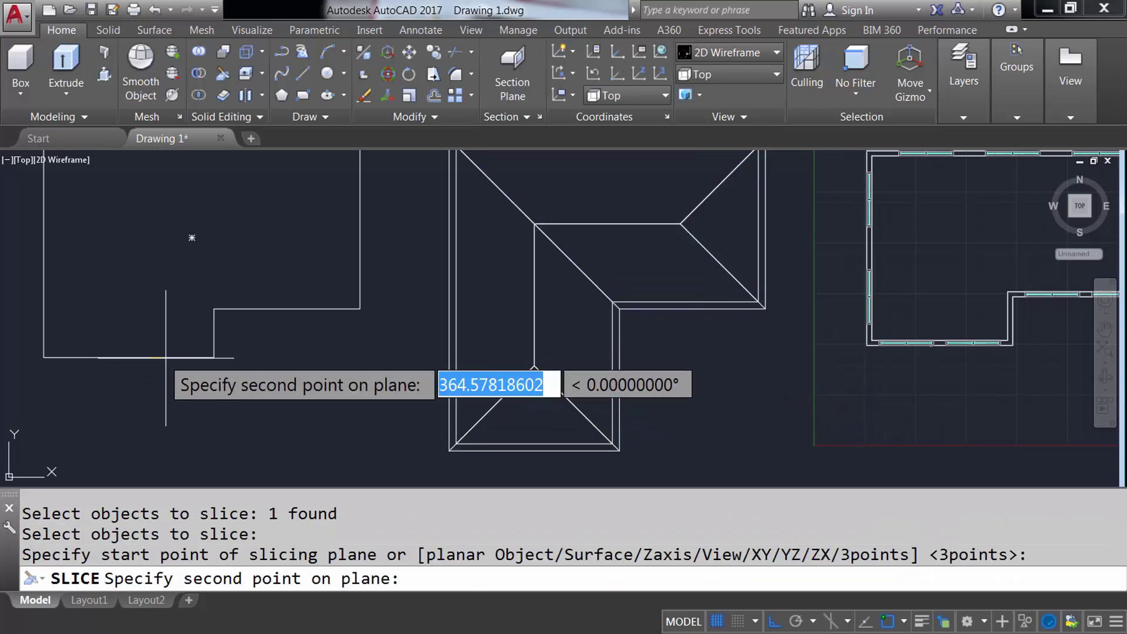
{"action": "key", "text": "Return"}
{"action": "left_click", "coordinate": [449, 404]}
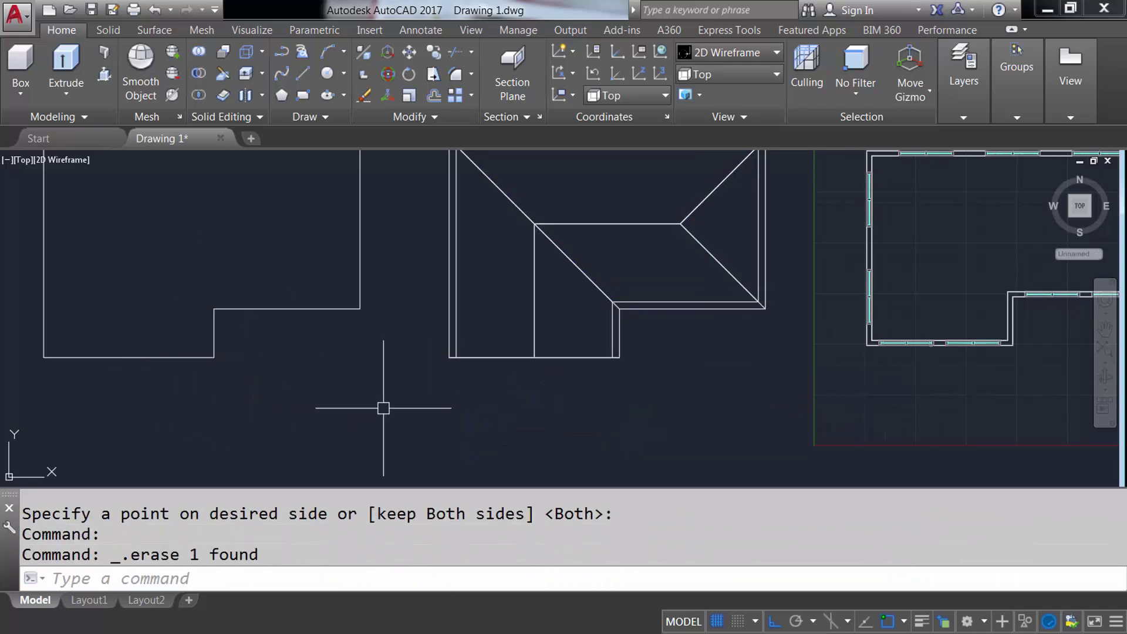
{"action": "type", "text": "M"}
{"action": "key", "text": "Return"}
{"action": "left_click", "coordinate": [449, 393]}
{"action": "key", "text": "Return"}
- Move the hip roof 10000 units onto the house, then view from the Front
{"action": "left_click", "coordinate": [379, 404]}
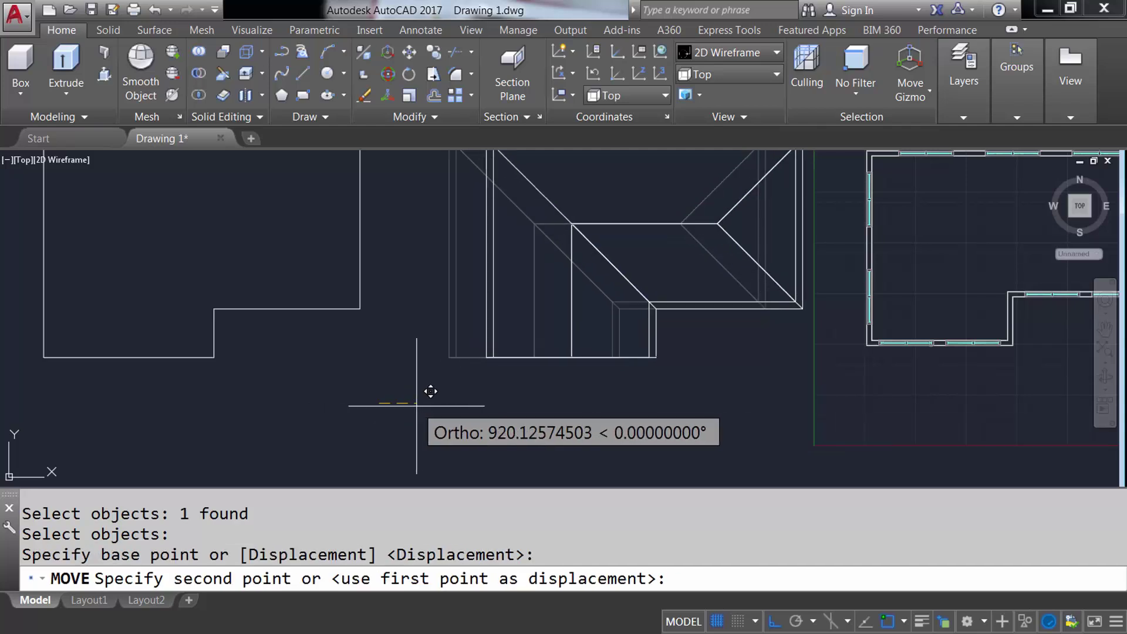
{"action": "type", "text": "10000"}
{"action": "key", "text": "Return"}
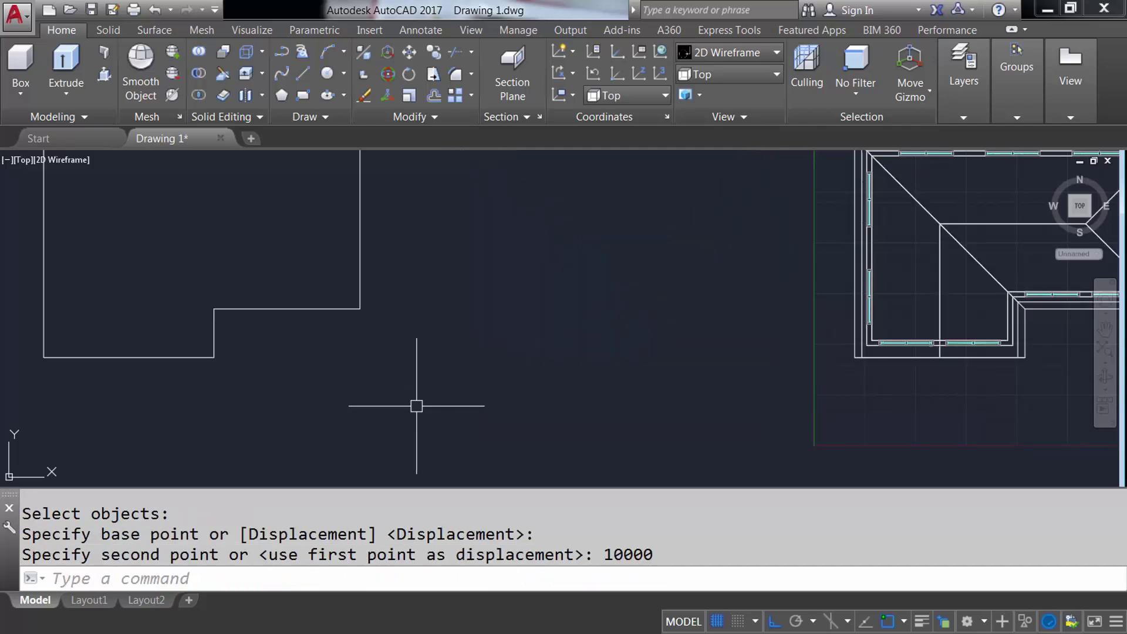
{"action": "middle_click_drag", "start_coordinate": [851, 352], "coordinate": [411, 328]}
{"action": "left_click", "coordinate": [736, 79]}
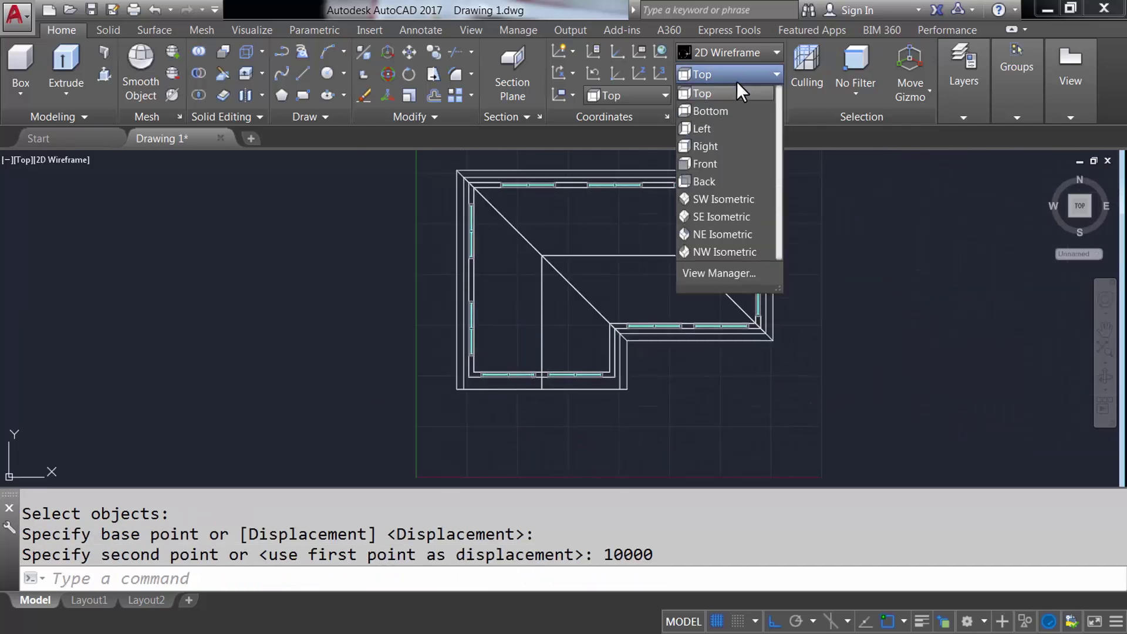
{"action": "left_click", "coordinate": [702, 164]}
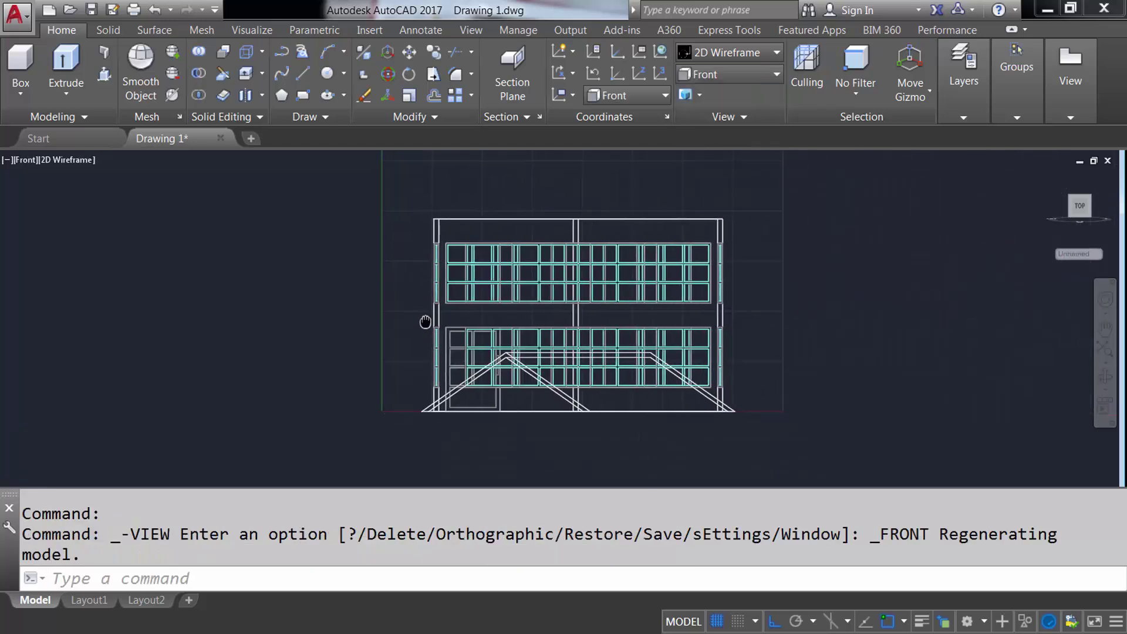
- Raise the gable truss 4800 units onto the walls and zoom in on it
{"action": "type", "text": "m"}
{"action": "key", "text": "Return"}
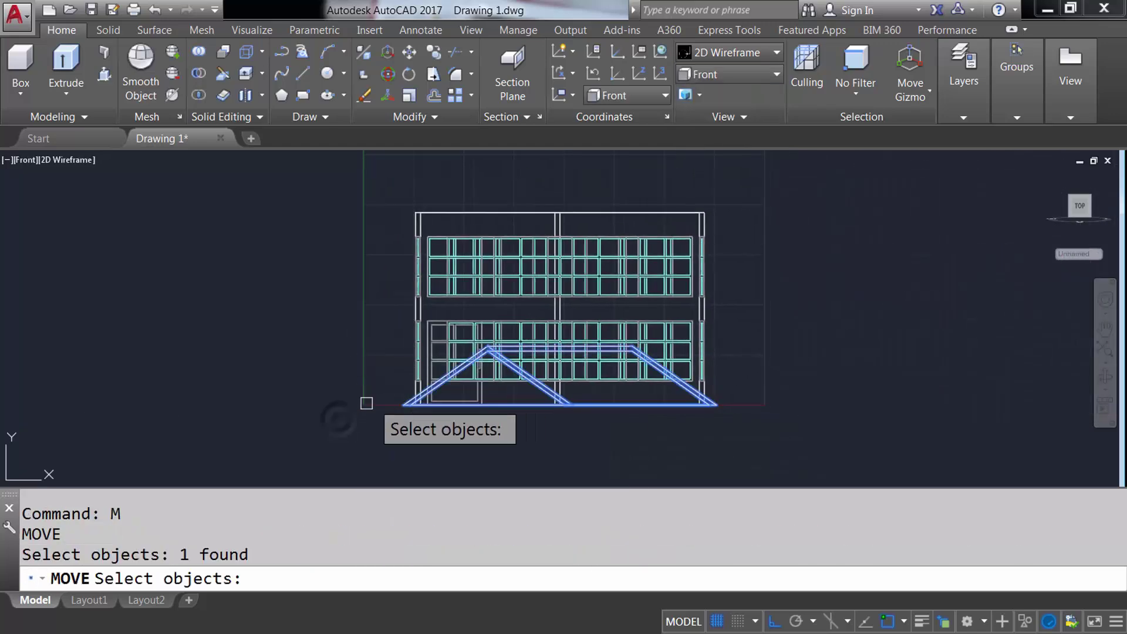
{"action": "key", "text": "Return"}
{"action": "left_click", "coordinate": [339, 418]}
{"action": "type", "text": "4800"}
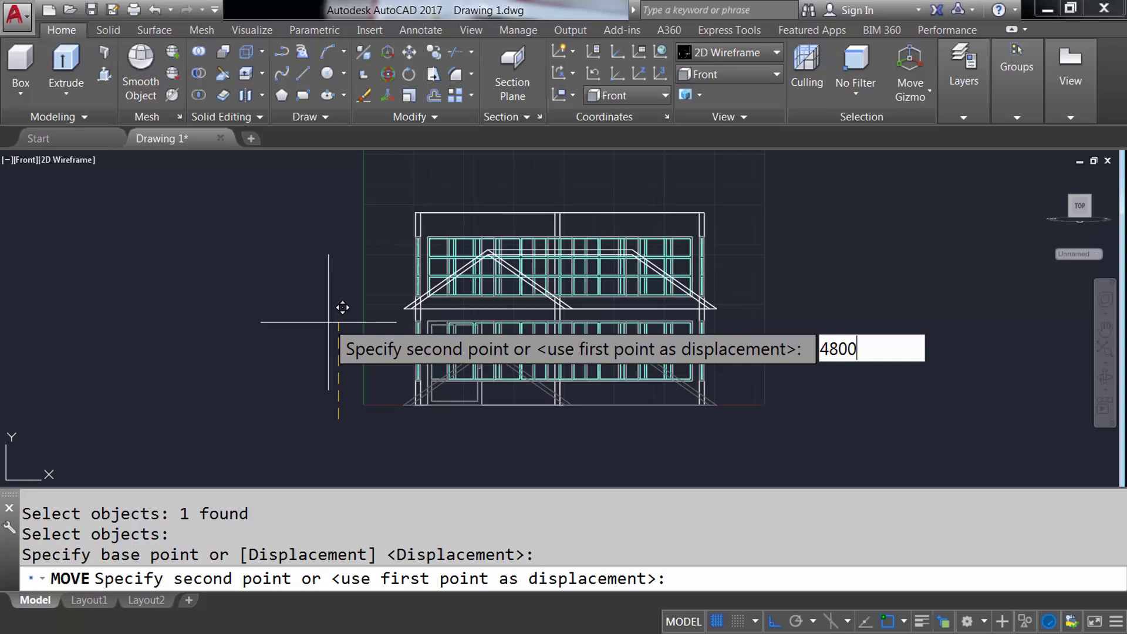
{"action": "key", "text": "Return"}
{"action": "scroll", "coordinate": [447, 294], "scroll_direction": "up", "scroll_amount": 1}
{"action": "scroll", "coordinate": [448, 297], "scroll_direction": "up", "scroll_amount": 2}
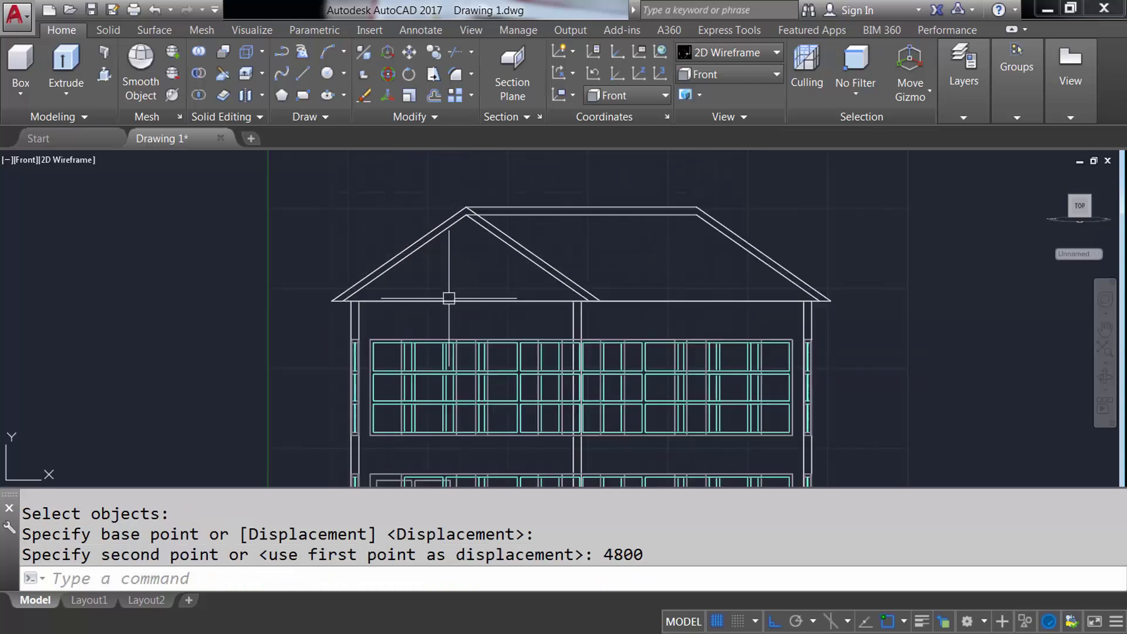
{"action": "scroll", "coordinate": [448, 297], "scroll_direction": "up", "scroll_amount": 2}
{"action": "middle_click_drag", "start_coordinate": [448, 296], "coordinate": [435, 368]}
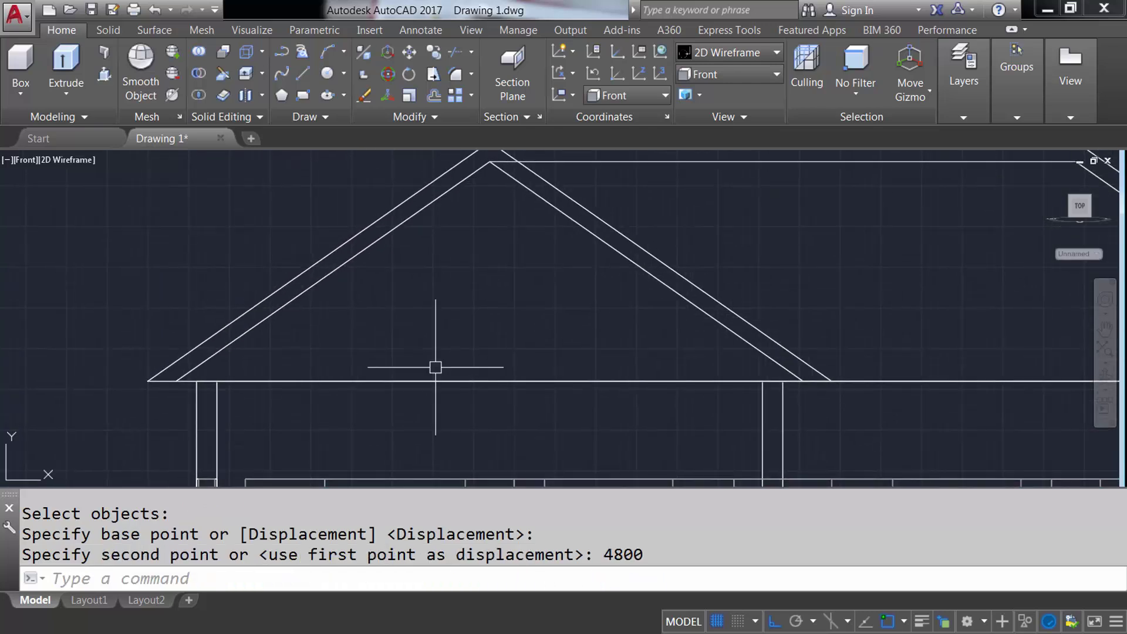
{"action": "left_click", "coordinate": [421, 30]}
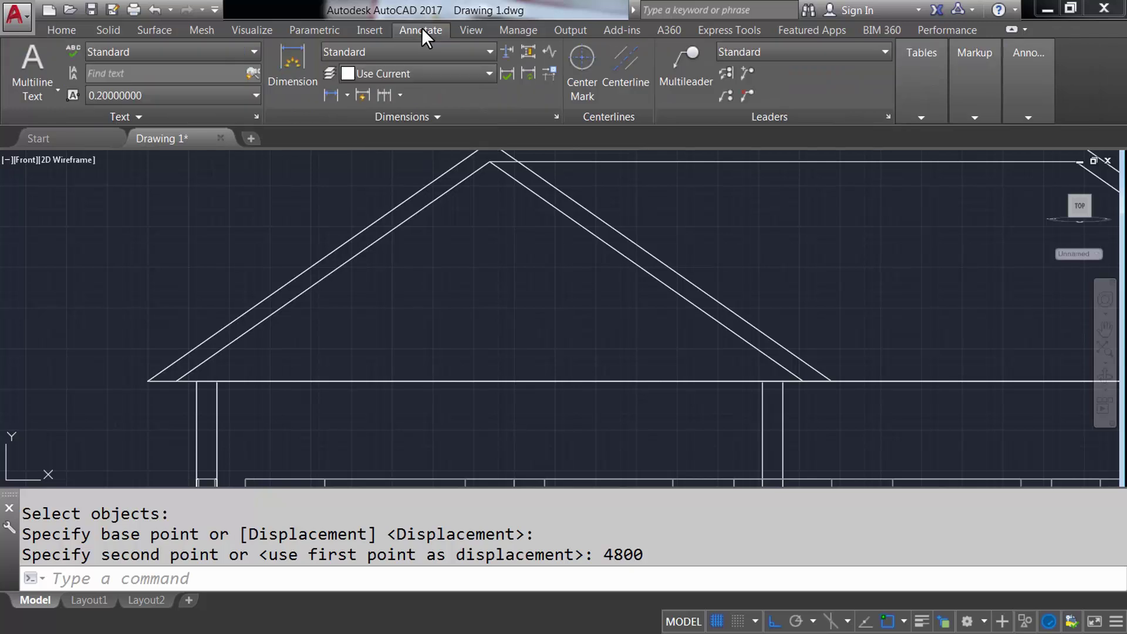
- Measure the 3600 span between the posts with a temporary dimension, then delete it
{"action": "left_click", "coordinate": [333, 93]}
{"action": "left_click", "coordinate": [197, 426]}
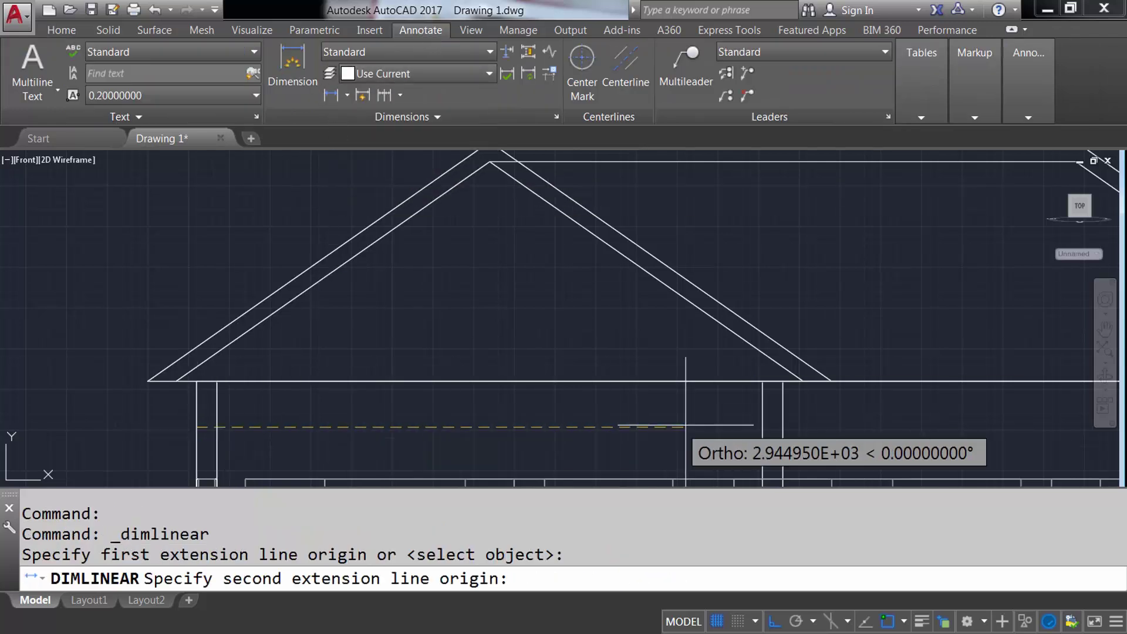
{"action": "left_click", "coordinate": [783, 424]}
{"action": "left_click", "coordinate": [464, 424]}
{"action": "key", "text": "Delete"}
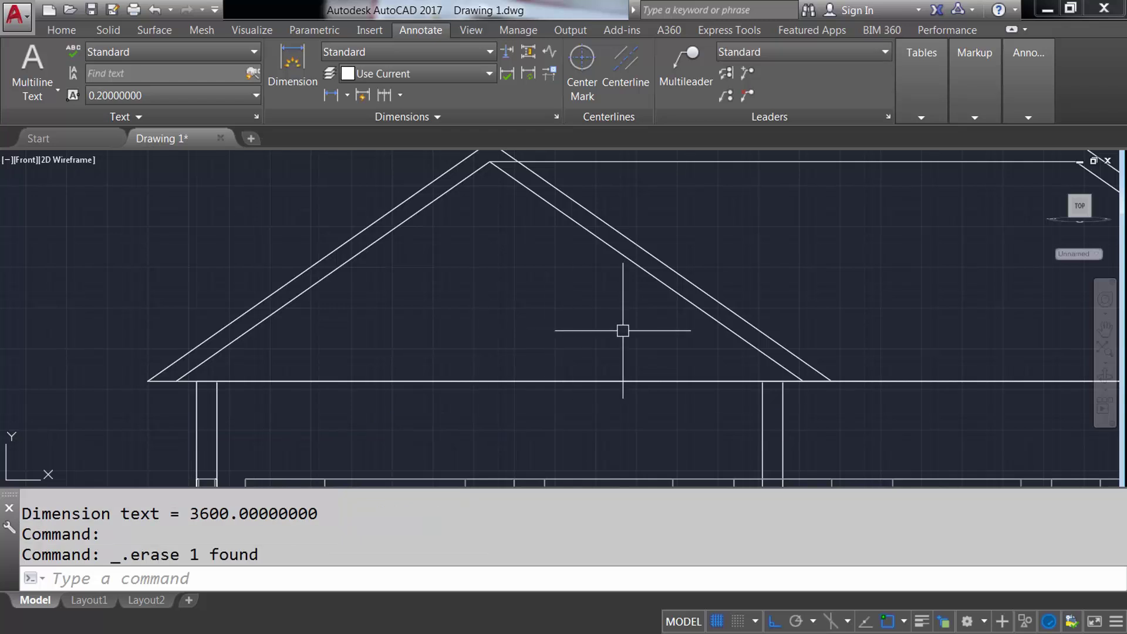
{"action": "scroll", "coordinate": [622, 330], "scroll_direction": "down", "scroll_amount": 5}
{"action": "scroll", "coordinate": [440, 349], "scroll_direction": "up", "scroll_amount": 2}
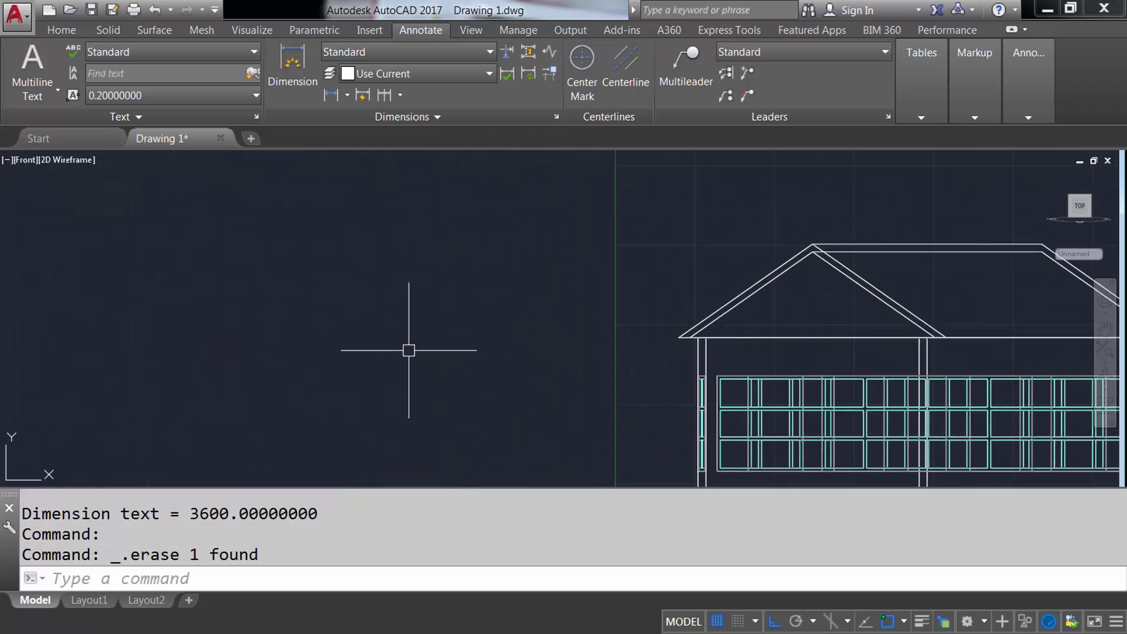
- Draw a 3600-long base line and a vertical guide line from its midpoint
{"action": "type", "text": "L"}
{"action": "key", "text": "Return"}
{"action": "left_click", "coordinate": [320, 346]}
{"action": "type", "text": "3600"}
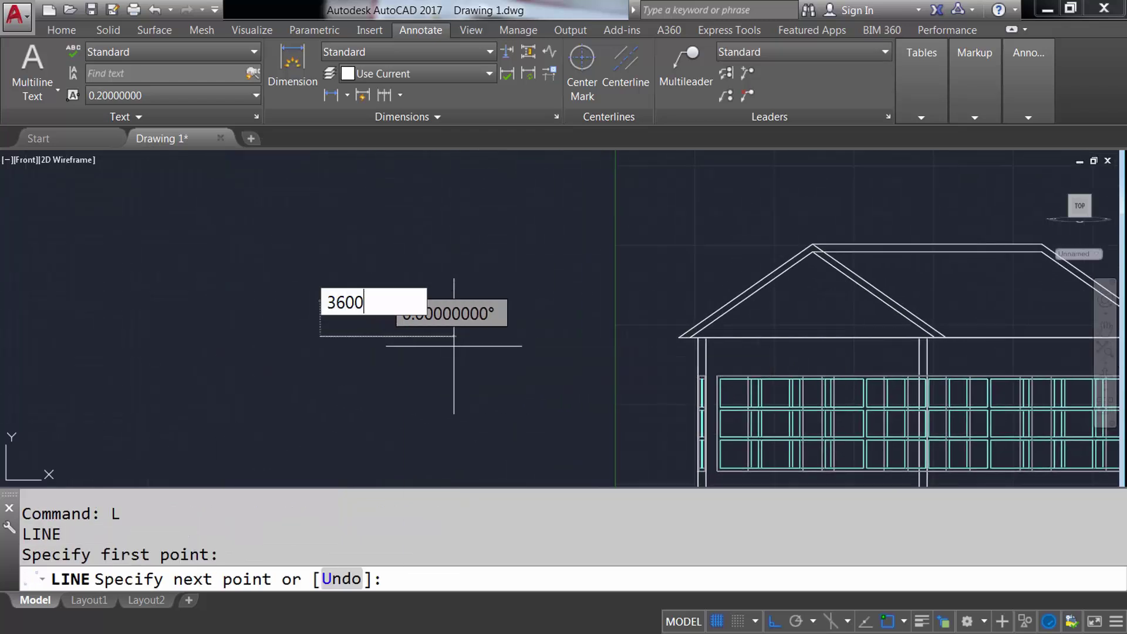
{"action": "key", "text": "Return"}
{"action": "key", "text": "Return"}
{"action": "middle_click_drag", "start_coordinate": [458, 273], "coordinate": [488, 329]}
{"action": "type", "text": "L"}
{"action": "key", "text": "Return"}
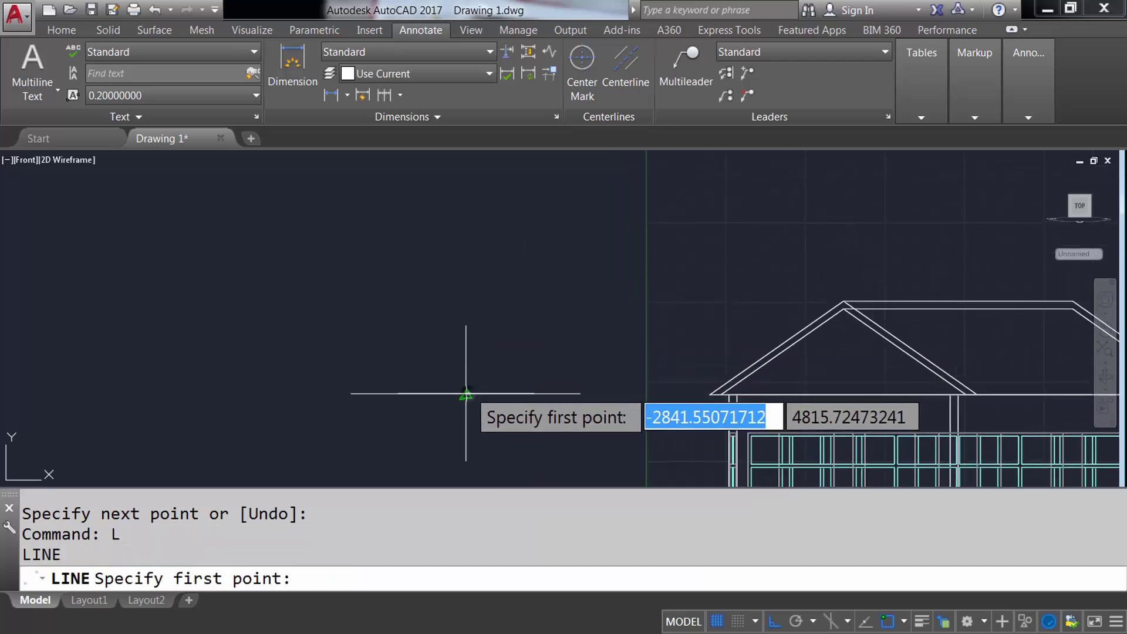
{"action": "left_click", "coordinate": [466, 394]}
{"action": "key", "text": "Return"}
{"action": "scroll", "coordinate": [408, 413], "scroll_direction": "up", "scroll_amount": 2}
{"action": "type", "text": "L"}
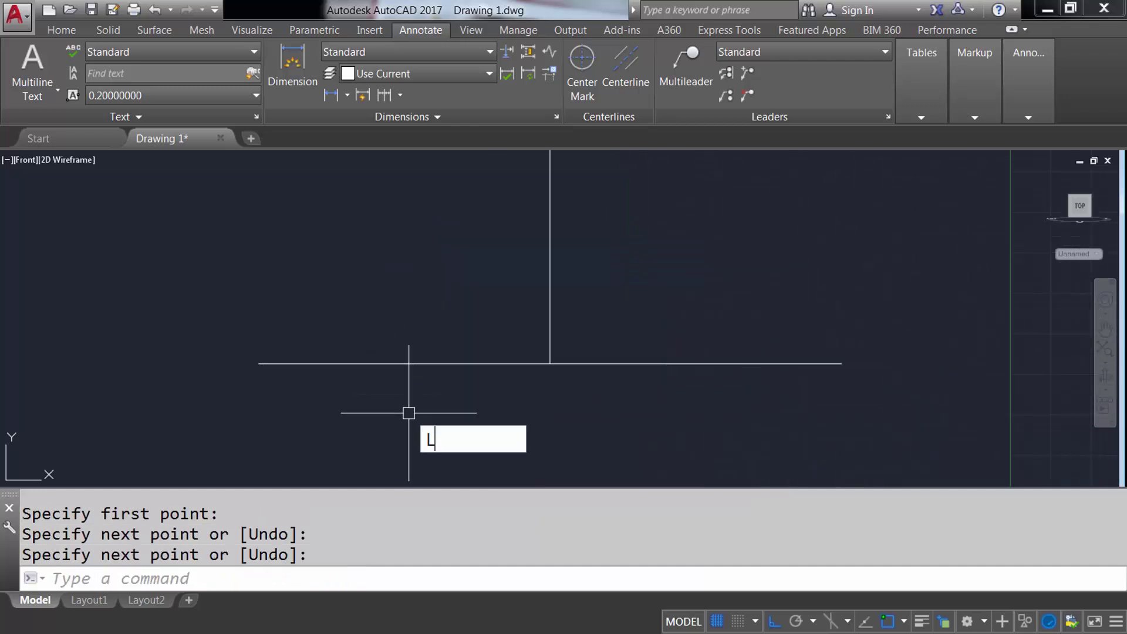
{"action": "key", "text": "Return"}
- Rotate a copy of the base line 35° about its left end
{"action": "left_click", "coordinate": [260, 364]}
{"action": "type", "text": "R"}
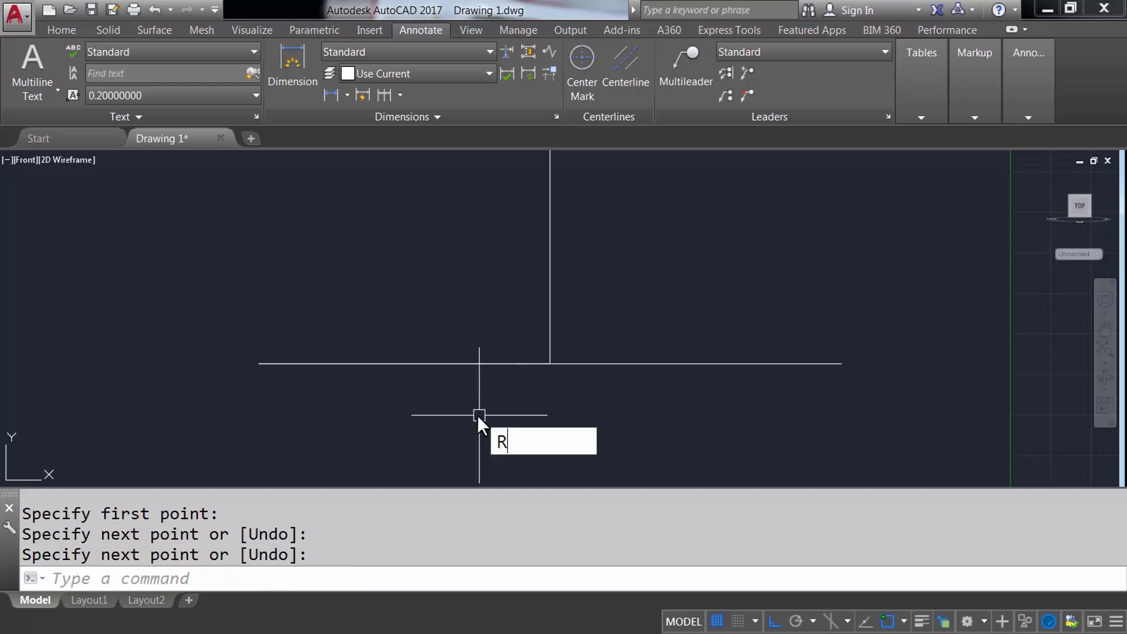
{"action": "type", "text": "O"}
{"action": "key", "text": "Return"}
{"action": "left_click", "coordinate": [418, 364]}
{"action": "left_click", "coordinate": [464, 424]}
{"action": "key", "text": "Return"}
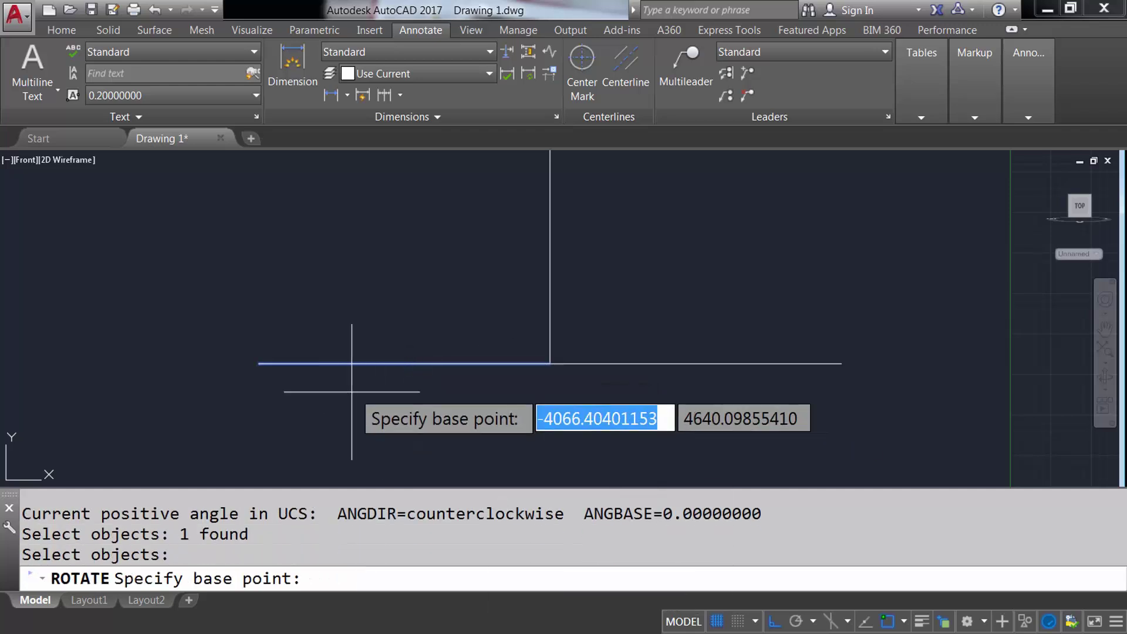
{"action": "left_click", "coordinate": [259, 364]}
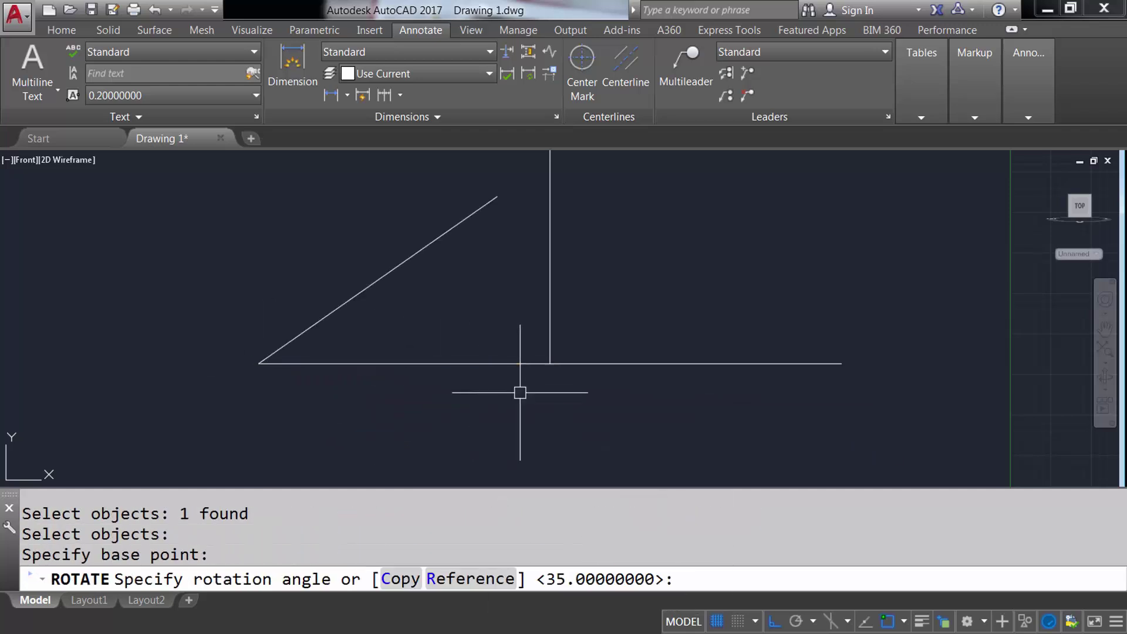
- Extend the 35° sloped line up to the vertical guide line
{"action": "middle_click_drag", "start_coordinate": [510, 268], "coordinate": [473, 339]}
{"action": "type", "text": "EX"}
{"action": "key", "text": "Return"}
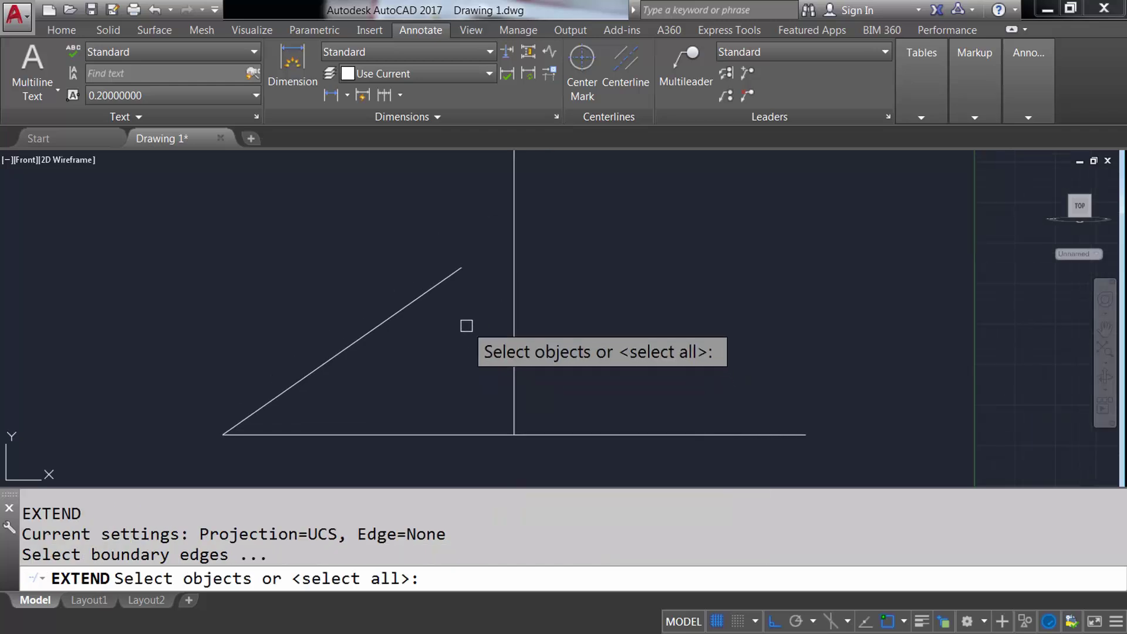
{"action": "key", "text": "Return"}
{"action": "left_click", "coordinate": [458, 272]}
{"action": "key", "text": "Return"}
- Draw the opposite roof slope from the apex to the base line's right end
{"action": "type", "text": "L"}
{"action": "key", "text": "Return"}
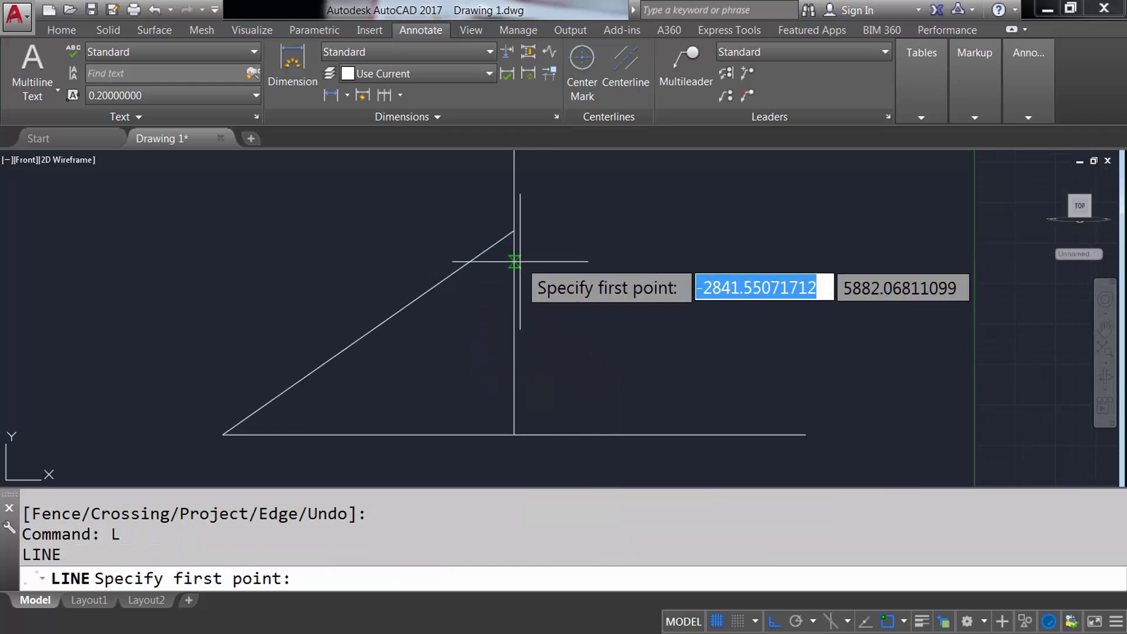
{"action": "left_click", "coordinate": [514, 230]}
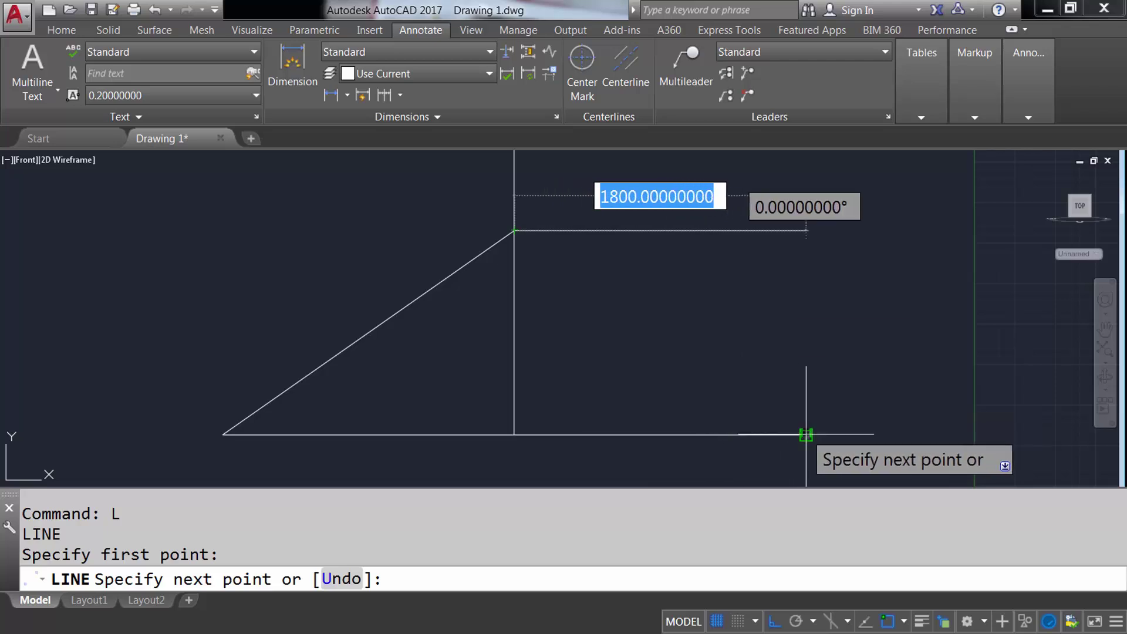
{"action": "left_click", "coordinate": [805, 434]}
{"action": "key", "text": "Return"}
- Join the three sides into one closed polyline and delete the vertical guide
{"action": "key", "text": "Return"}
{"action": "left_click", "coordinate": [742, 454]}
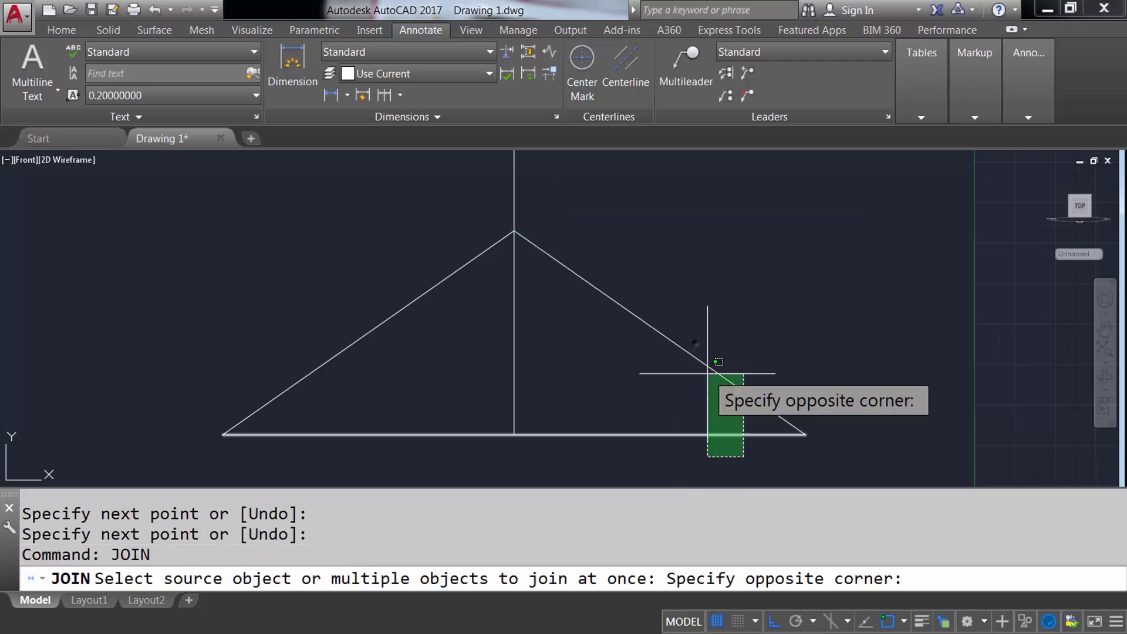
{"action": "left_click", "coordinate": [709, 372]}
{"action": "left_click", "coordinate": [399, 352]}
{"action": "left_click", "coordinate": [360, 272]}
{"action": "key", "text": "Return"}
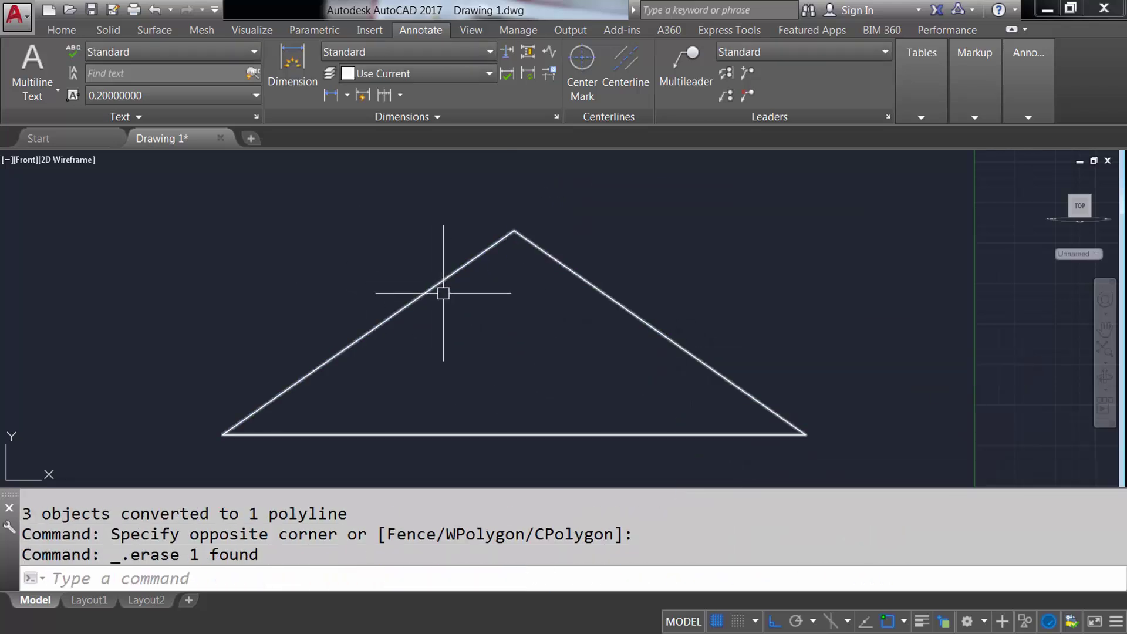
{"action": "mouse_move", "coordinate": [438, 315]}
{"action": "middle_mouse_down", "text": "shift"}
{"action": "mouse_move", "coordinate": [460, 347]}
{"action": "mouse_move", "coordinate": [403, 297]}
{"action": "middle_mouse_up", "text": "shift"}
- Extrude the triangle 125 units into a solid gable slab
{"action": "type", "text": "EXTRU"}
{"action": "key", "text": "Return"}
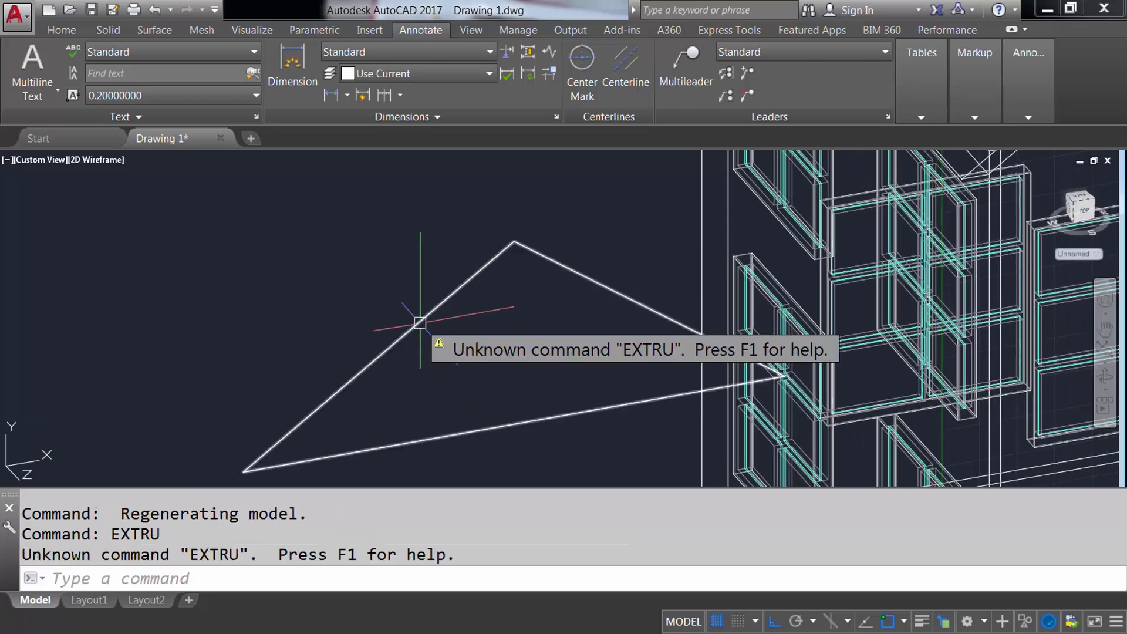
{"action": "key", "text": "Escape"}
{"action": "key", "text": "Escape"}
{"action": "type", "text": "EXTRU"}
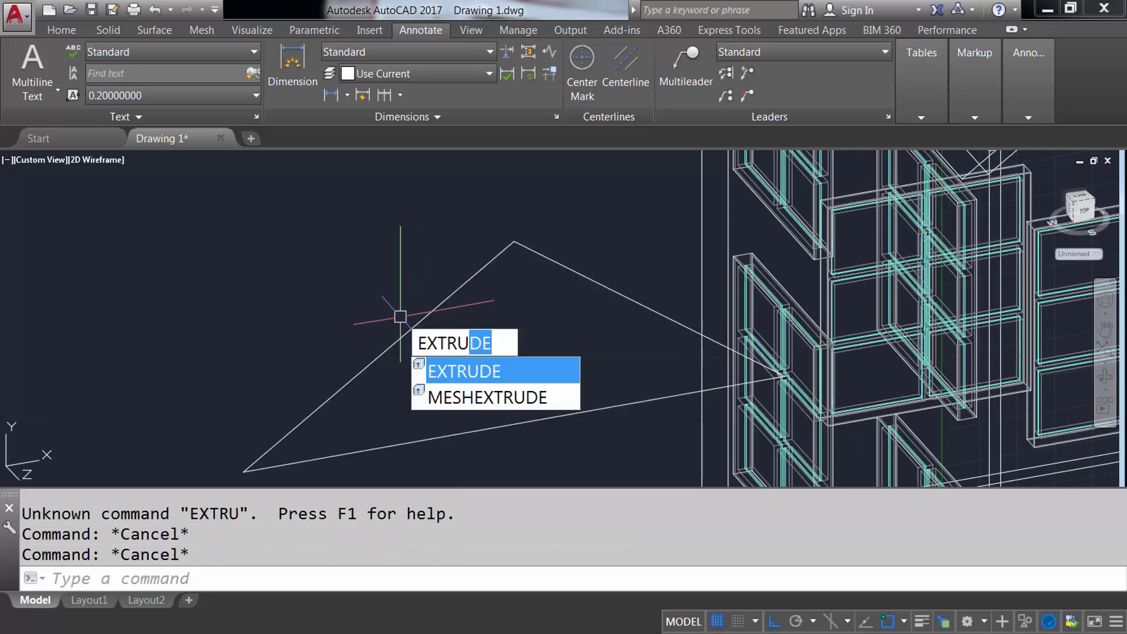
{"action": "key", "text": "Return"}
{"action": "left_click", "coordinate": [408, 324]}
{"action": "key", "text": "Return"}
{"action": "type", "text": "125"}
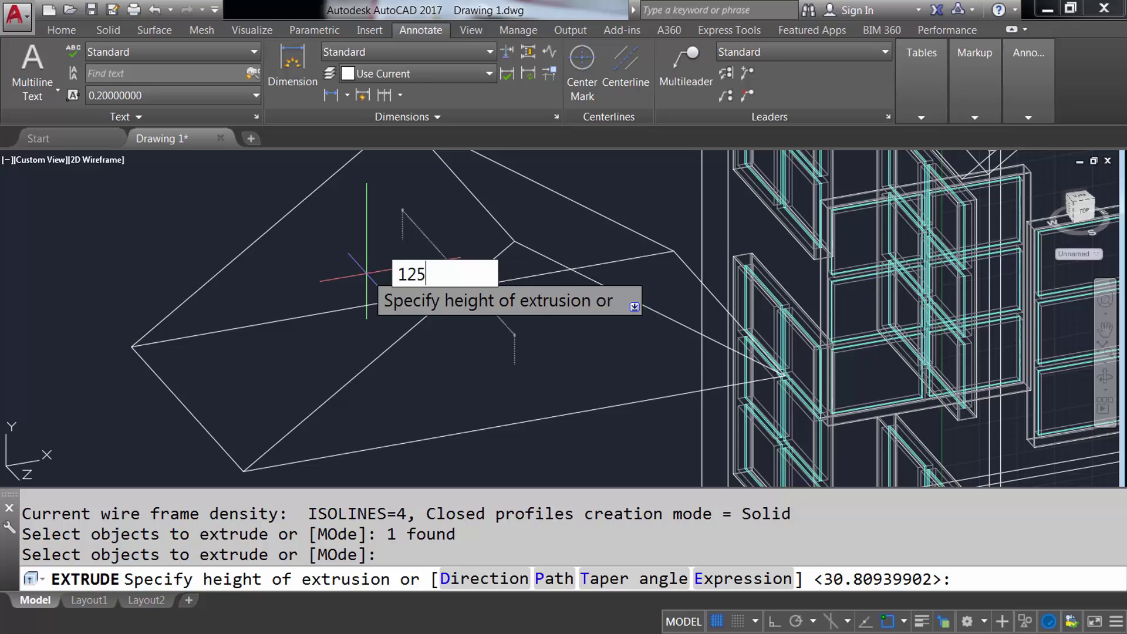
{"action": "key", "text": "Return"}
- Switch to a 3D view and move the gable slab from its corner onto the house
{"action": "left_click", "coordinate": [62, 30]}
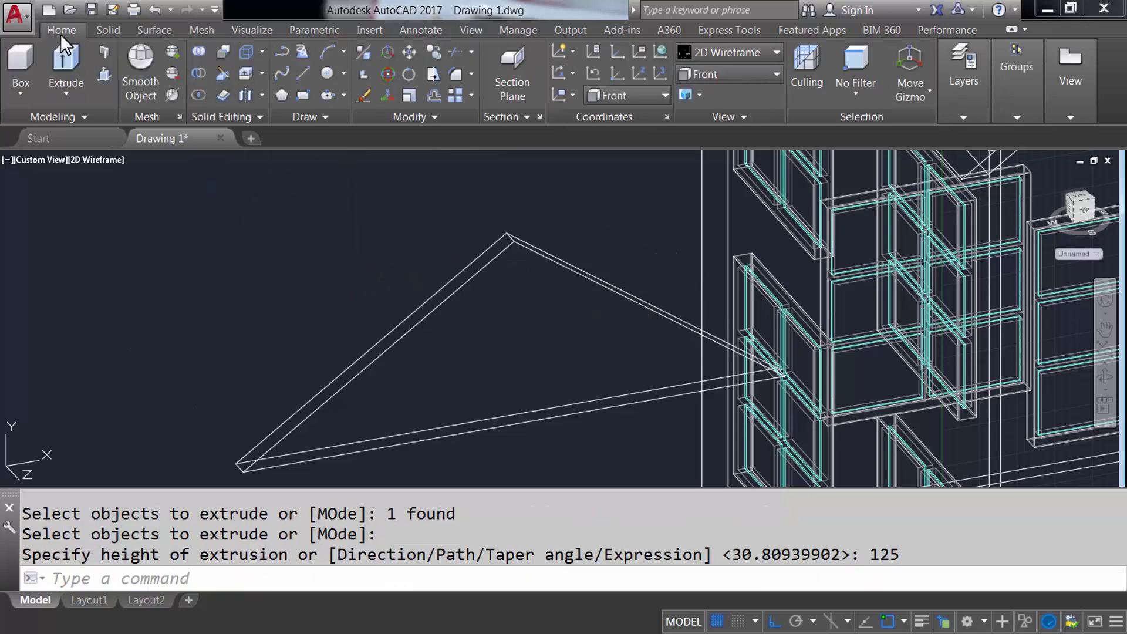
{"action": "left_click", "coordinate": [703, 74]}
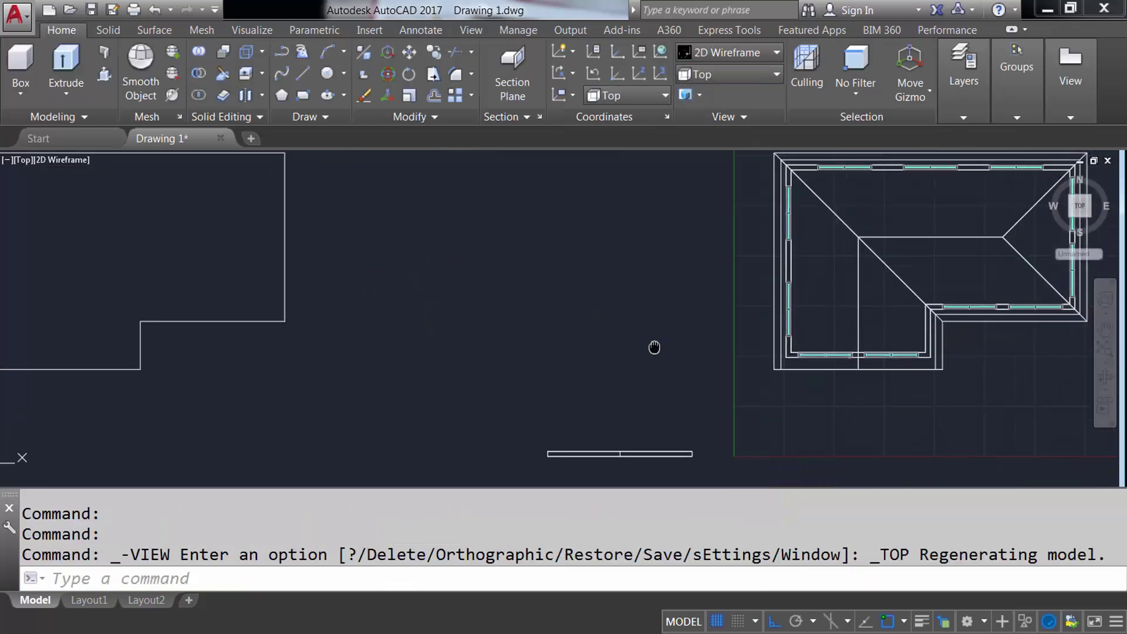
{"action": "mouse_move", "coordinate": [509, 397]}
{"action": "middle_mouse_down", "text": "shift"}
{"action": "mouse_move", "coordinate": [478, 319]}
{"action": "mouse_move", "coordinate": [458, 364]}
{"action": "middle_mouse_up", "text": "shift"}
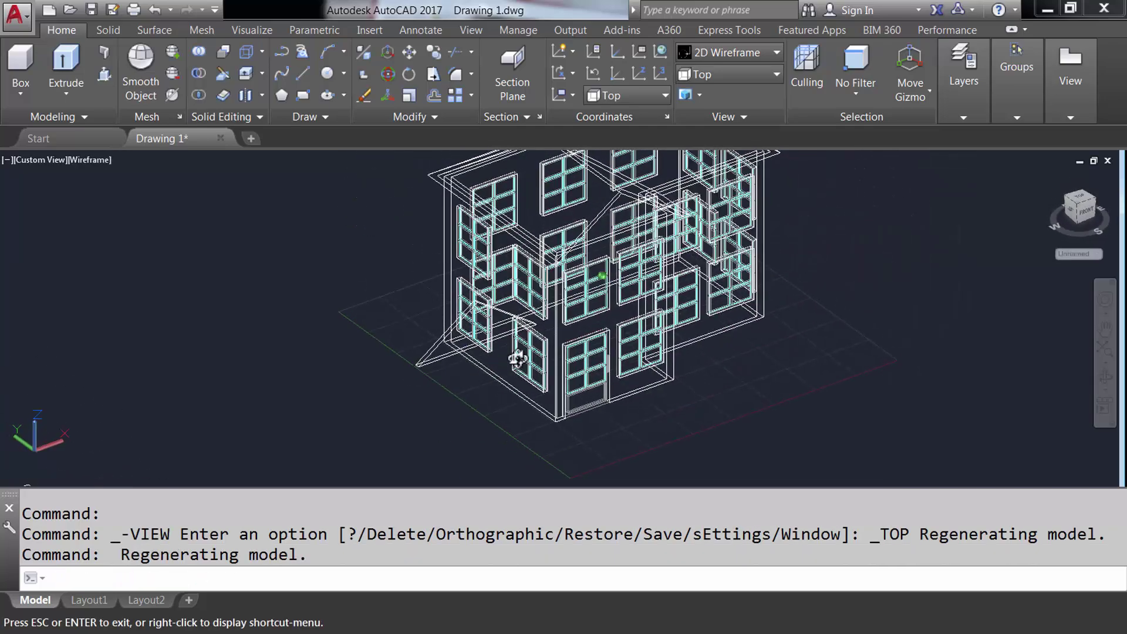
{"action": "type", "text": "m"}
{"action": "key", "text": "Return"}
{"action": "scroll", "coordinate": [437, 353], "scroll_direction": "up", "scroll_amount": 5}
{"action": "left_click", "coordinate": [402, 395]}
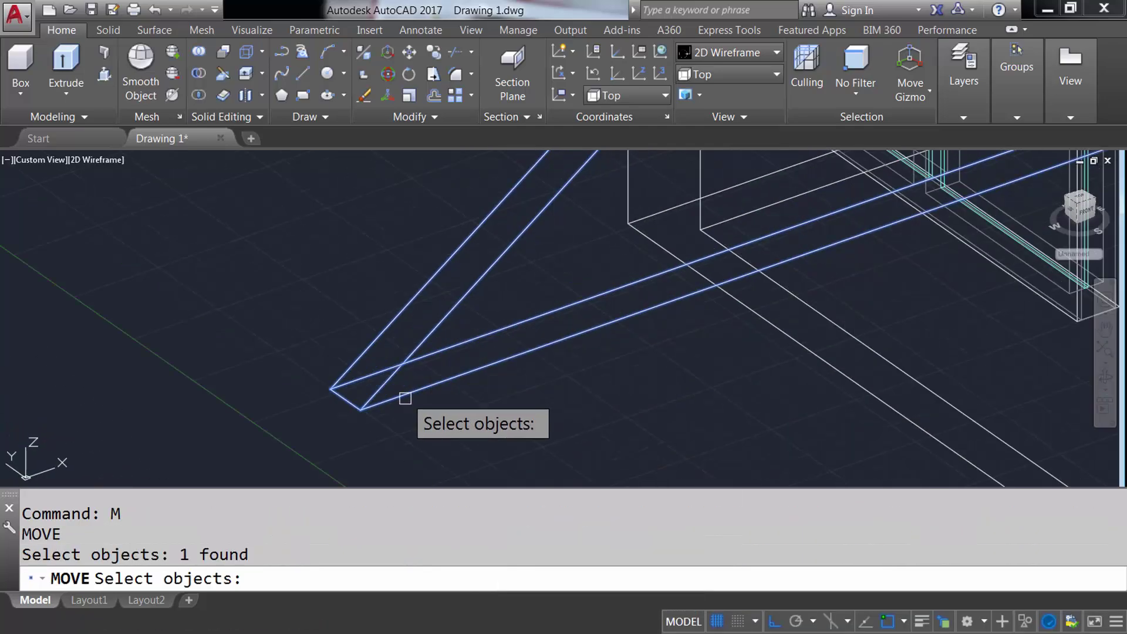
{"action": "key", "text": "Return"}
{"action": "left_click", "coordinate": [359, 410]}
- Zoom to check the gable placement and set the visual style to Shaded
{"action": "scroll", "coordinate": [359, 410], "scroll_direction": "down", "scroll_amount": 3}
{"action": "scroll", "coordinate": [506, 307], "scroll_direction": "up", "scroll_amount": 2}
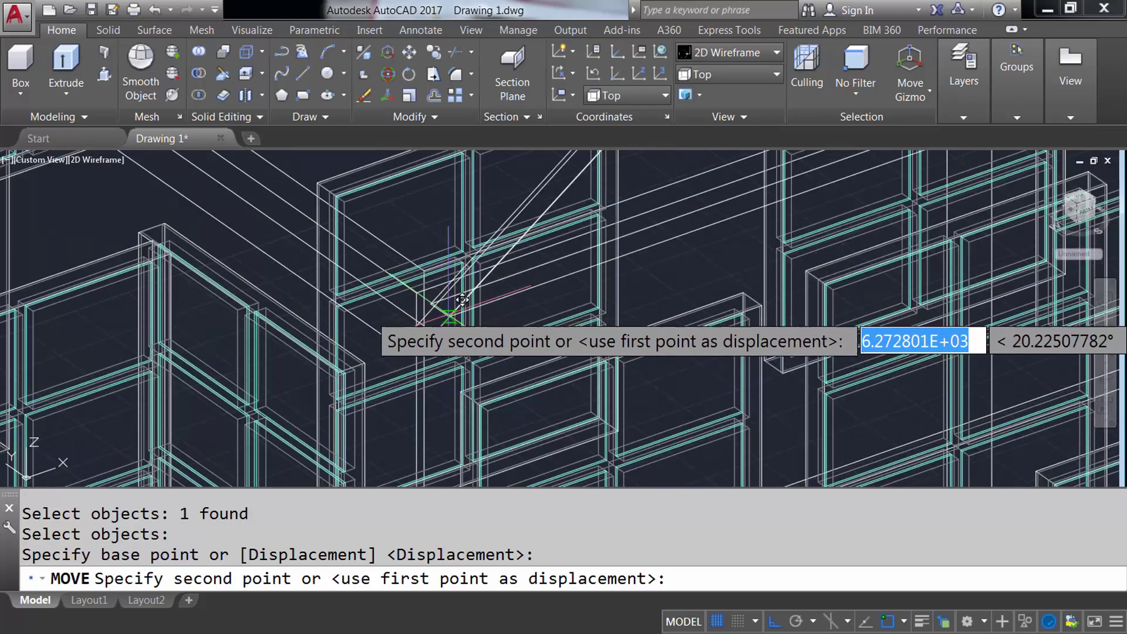
{"action": "scroll", "coordinate": [502, 370], "scroll_direction": "up", "scroll_amount": 2}
{"action": "scroll", "coordinate": [503, 364], "scroll_direction": "down", "scroll_amount": 1}
{"action": "scroll", "coordinate": [528, 367], "scroll_direction": "up", "scroll_amount": 2}
{"action": "scroll", "coordinate": [472, 256], "scroll_direction": "up", "scroll_amount": 4}
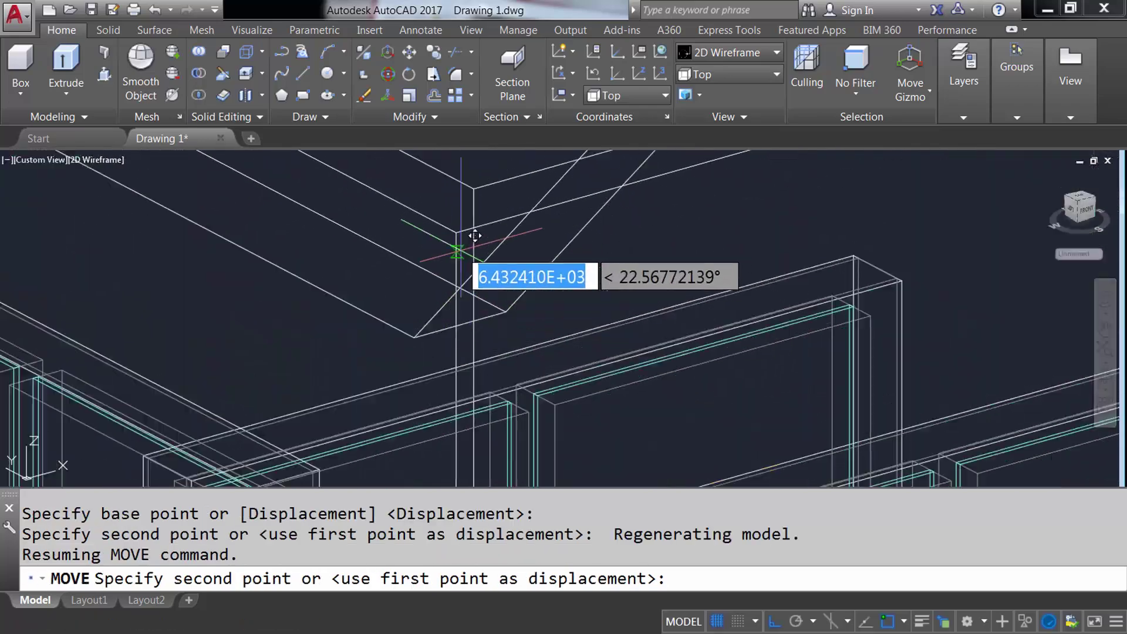
{"action": "scroll", "coordinate": [461, 196], "scroll_direction": "up", "scroll_amount": 2}
{"action": "scroll", "coordinate": [440, 282], "scroll_direction": "down", "scroll_amount": 3}
{"action": "scroll", "coordinate": [570, 270], "scroll_direction": "down", "scroll_amount": 2}
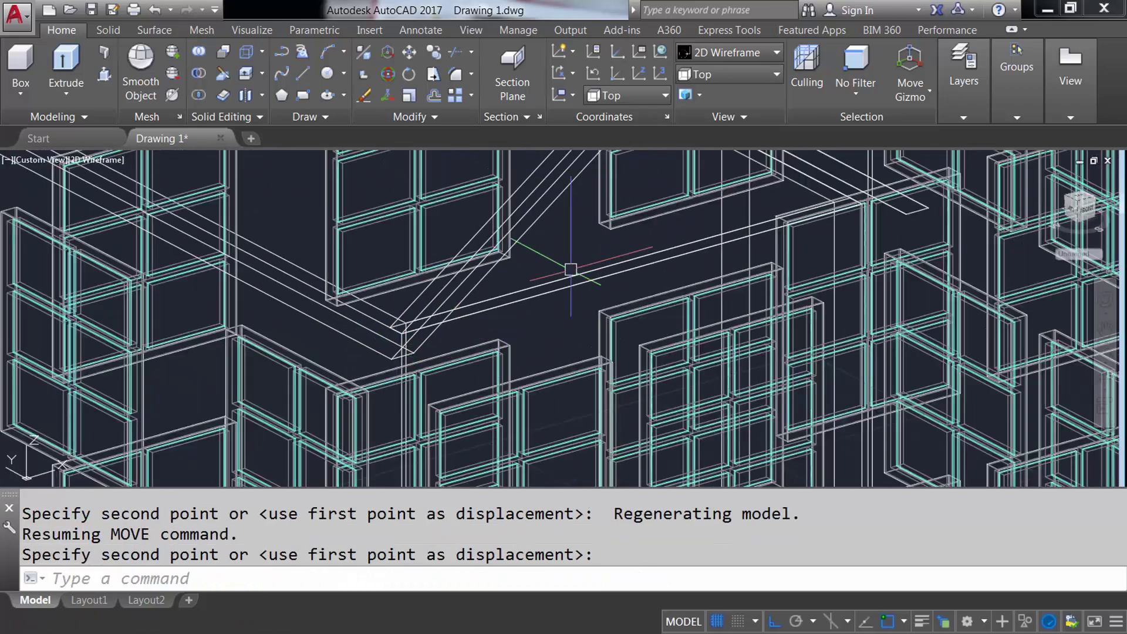
{"action": "left_click", "coordinate": [723, 54]}
{"action": "left_click", "coordinate": [711, 143]}
- Assign the gable solid to the yellow Gable layer
{"action": "scroll", "coordinate": [557, 352], "scroll_direction": "up", "scroll_amount": 3}
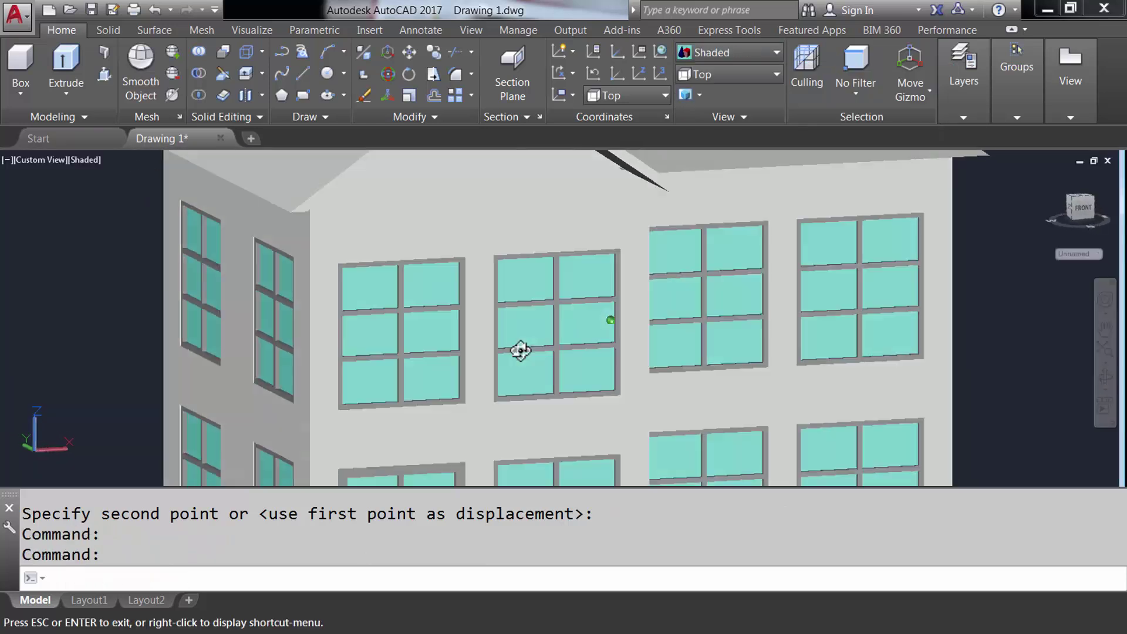
{"action": "scroll", "coordinate": [519, 350], "scroll_direction": "up", "scroll_amount": 2}
{"action": "middle_click_drag", "start_coordinate": [295, 214], "coordinate": [415, 302]}
{"action": "left_click", "coordinate": [388, 235]}
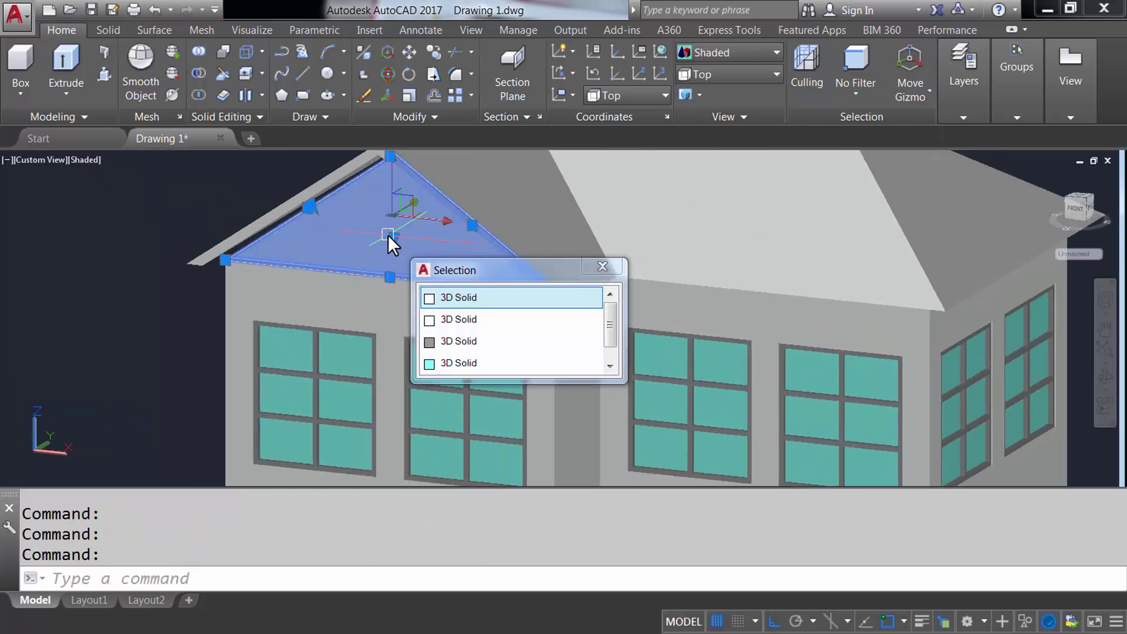
{"action": "left_click", "coordinate": [439, 291]}
{"action": "left_click", "coordinate": [954, 106]}
{"action": "left_click", "coordinate": [1033, 137]}
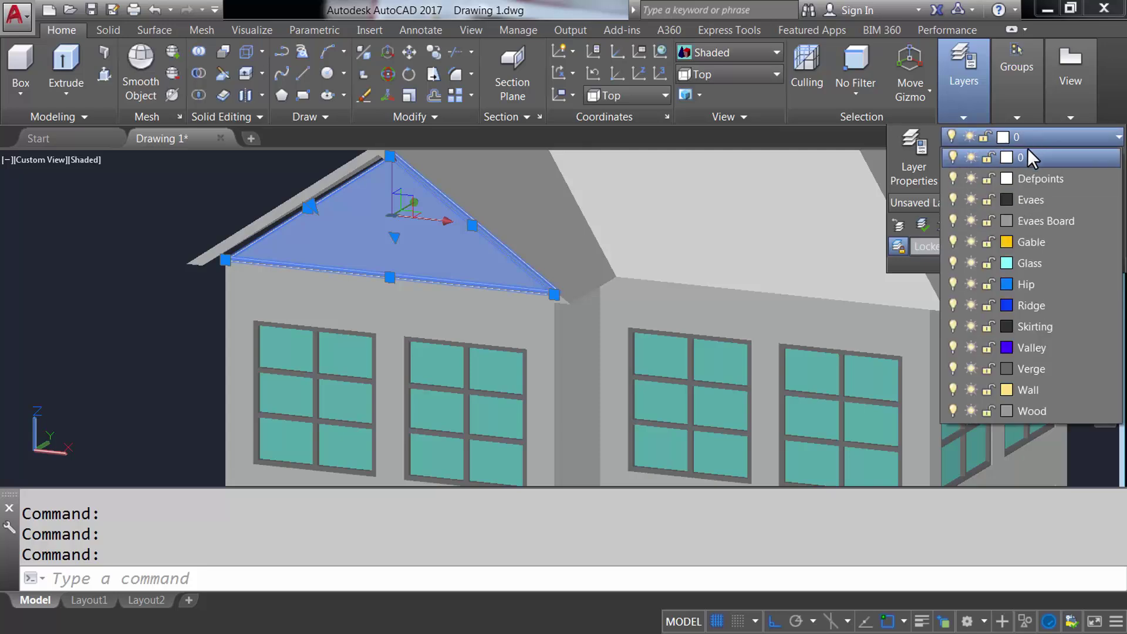
{"action": "left_click", "coordinate": [1044, 242]}
{"action": "key", "text": "Escape"}
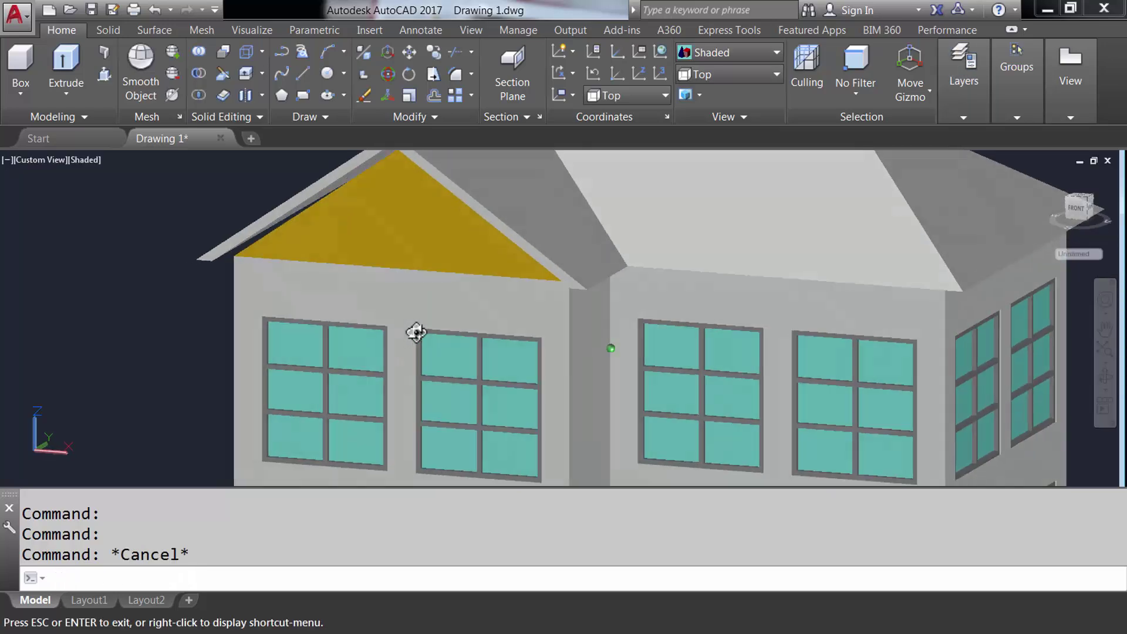
- Return to 2D Wireframe and view the house from the Front
{"action": "scroll", "coordinate": [497, 255], "scroll_direction": "up", "scroll_amount": 3}
{"action": "left_click", "coordinate": [728, 52]}
{"action": "left_click", "coordinate": [728, 82]}
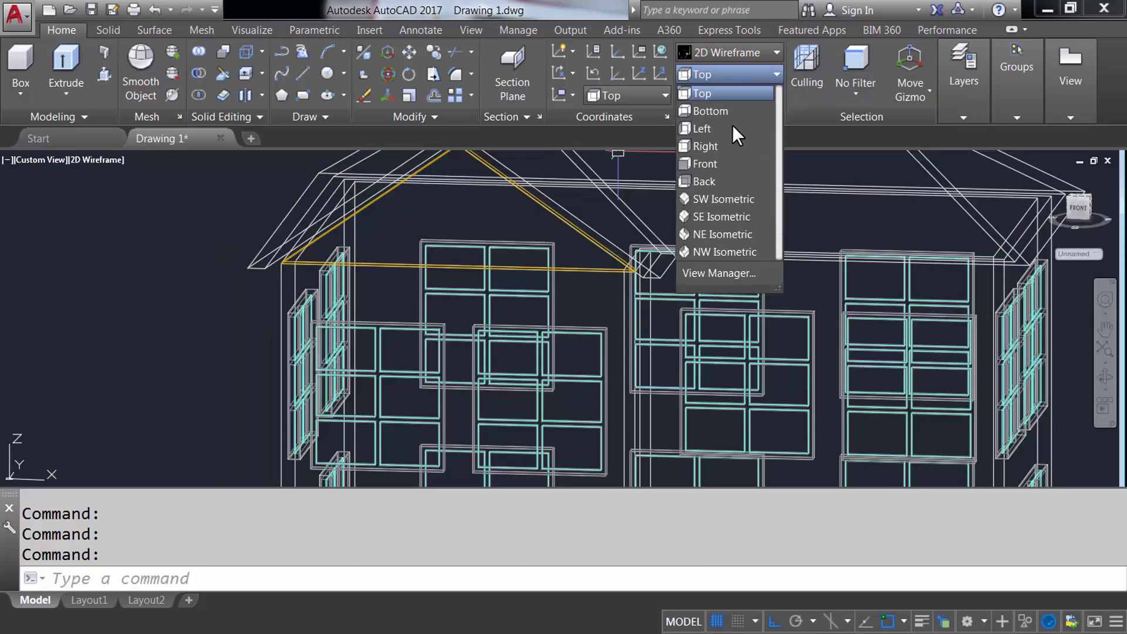
{"action": "left_click", "coordinate": [698, 163]}
- Dimension the vertical distance between the white roof apex and the yellow gable apex
{"action": "scroll", "coordinate": [614, 240], "scroll_direction": "up", "scroll_amount": 5}
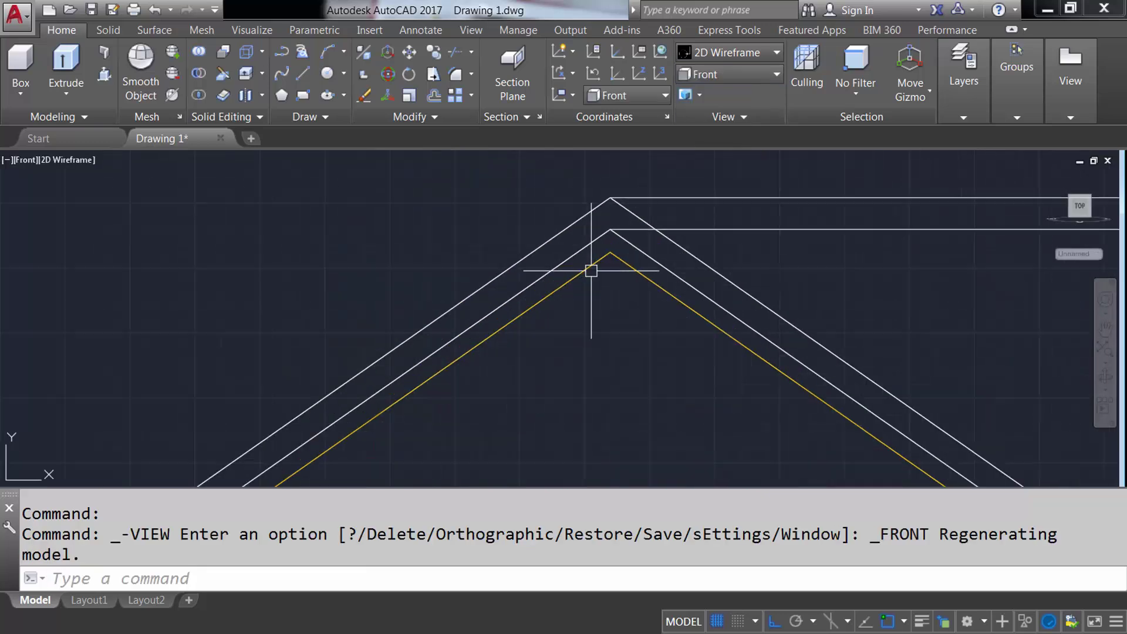
{"action": "middle_click_drag", "start_coordinate": [613, 240], "coordinate": [495, 283]}
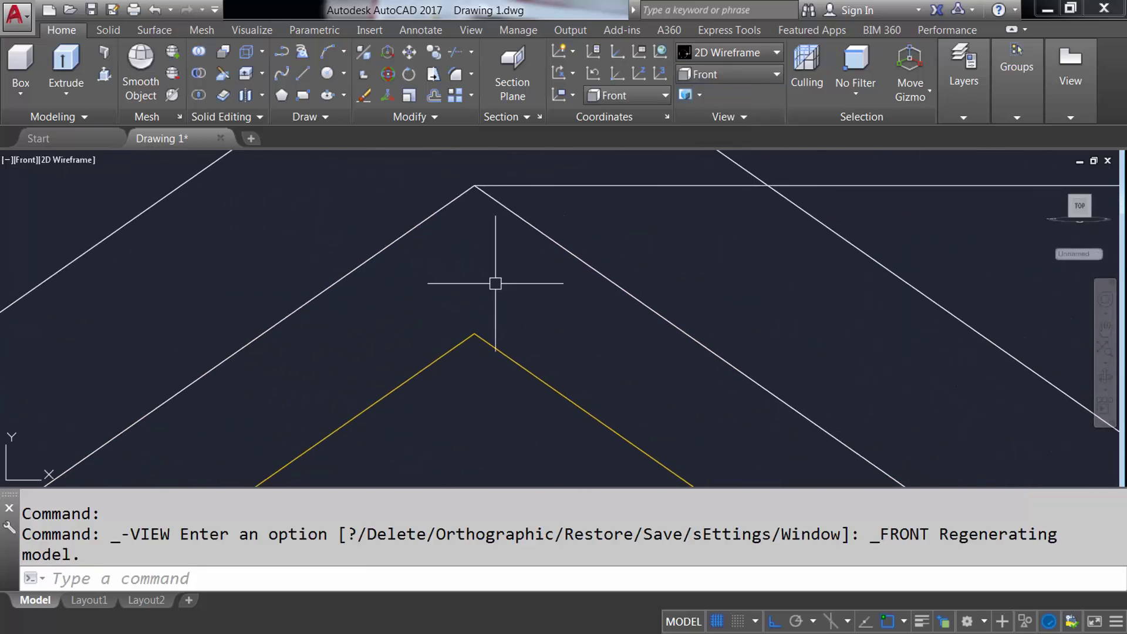
{"action": "left_click", "coordinate": [416, 31]}
{"action": "left_click", "coordinate": [333, 95]}
{"action": "left_click", "coordinate": [474, 186]}
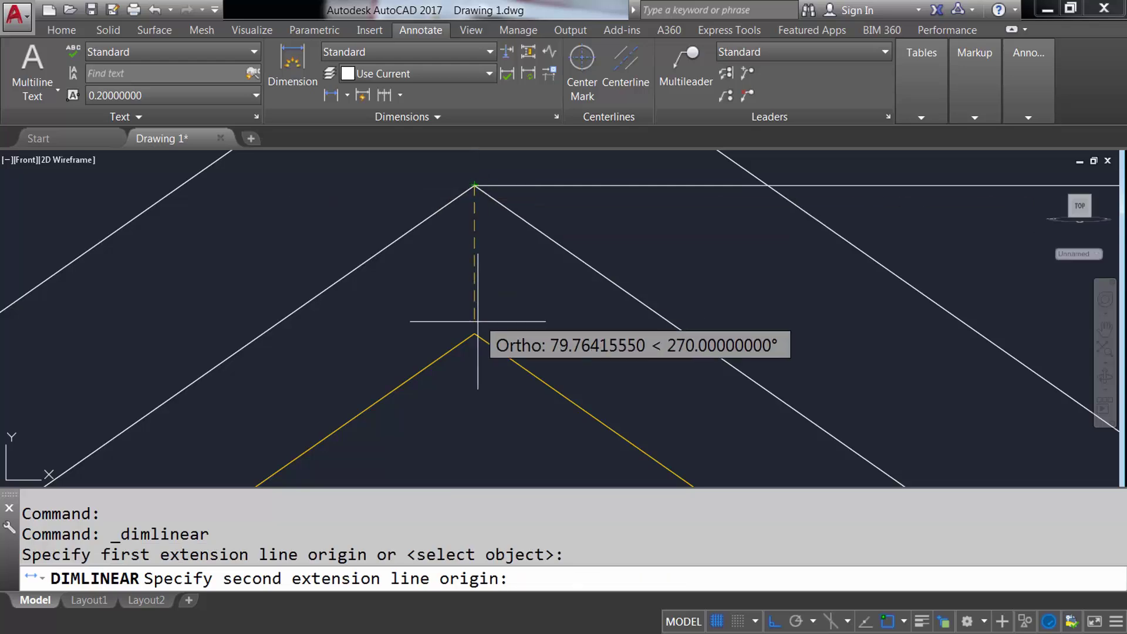
{"action": "left_click", "coordinate": [474, 335]}
{"action": "left_click", "coordinate": [804, 292]}
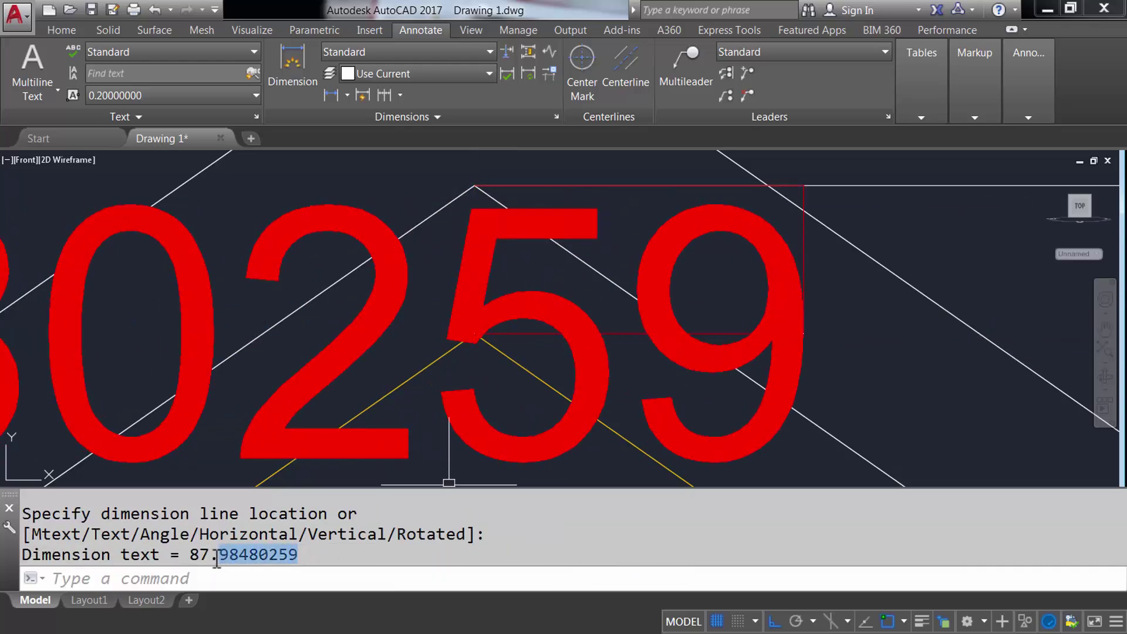
- Delete the temporary dimension and move the white roof outline down 87.98 units
{"action": "left_click", "coordinate": [363, 361]}
{"action": "key", "text": "Delete"}
{"action": "key", "text": "Return"}
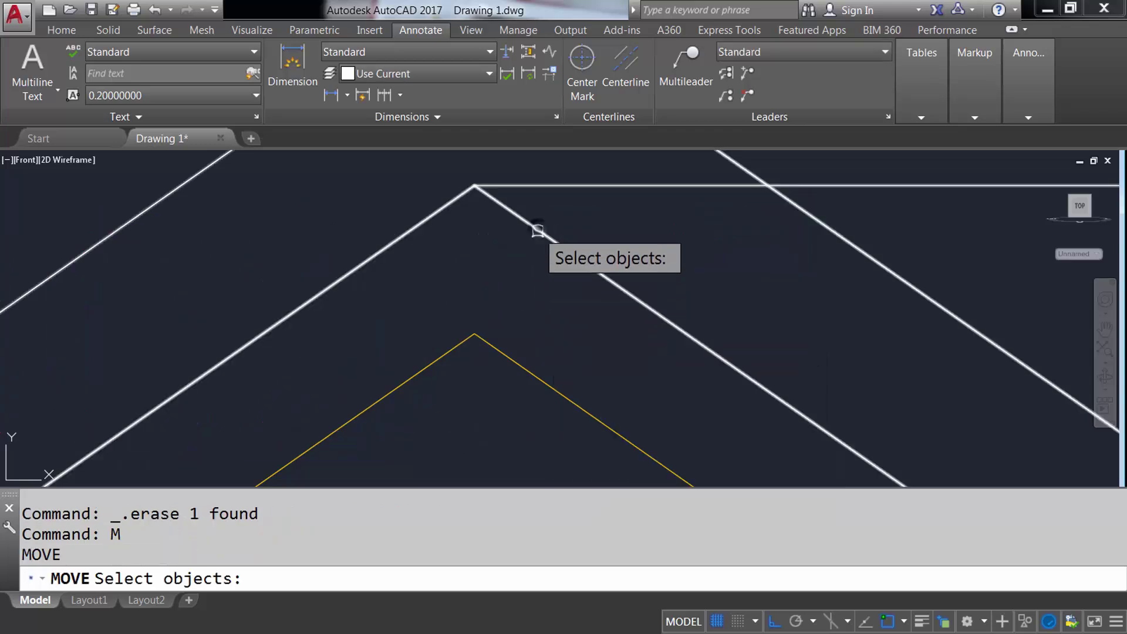
{"action": "left_click", "coordinate": [536, 230]}
{"action": "key", "text": "Return"}
{"action": "left_click", "coordinate": [684, 226]}
{"action": "key", "text": "ctrl+v"}
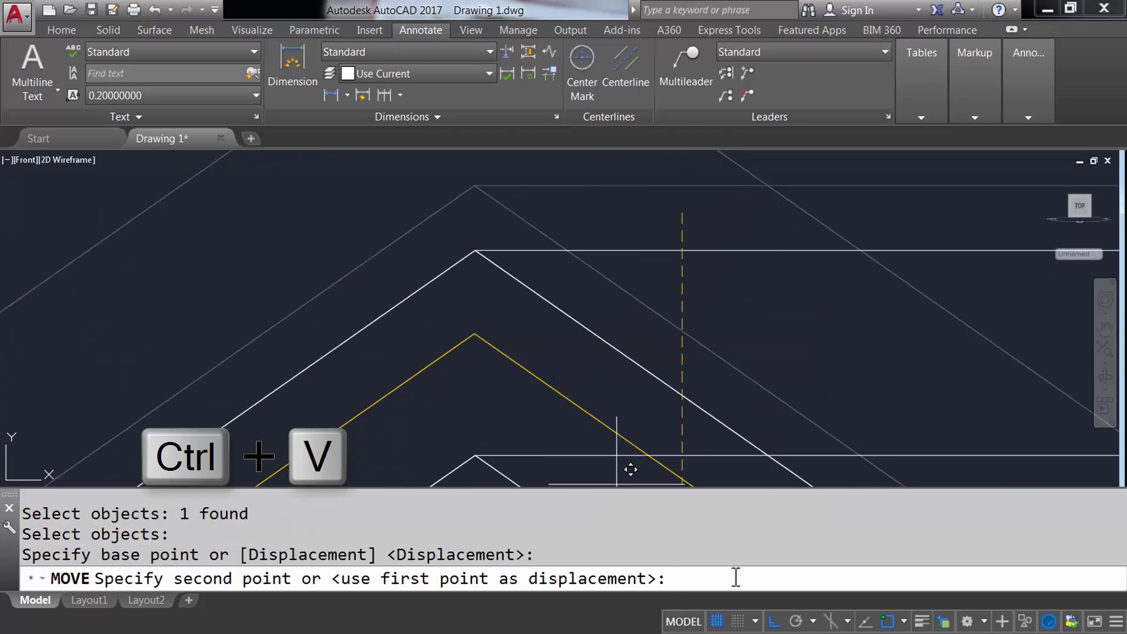
{"action": "key", "text": "Return"}
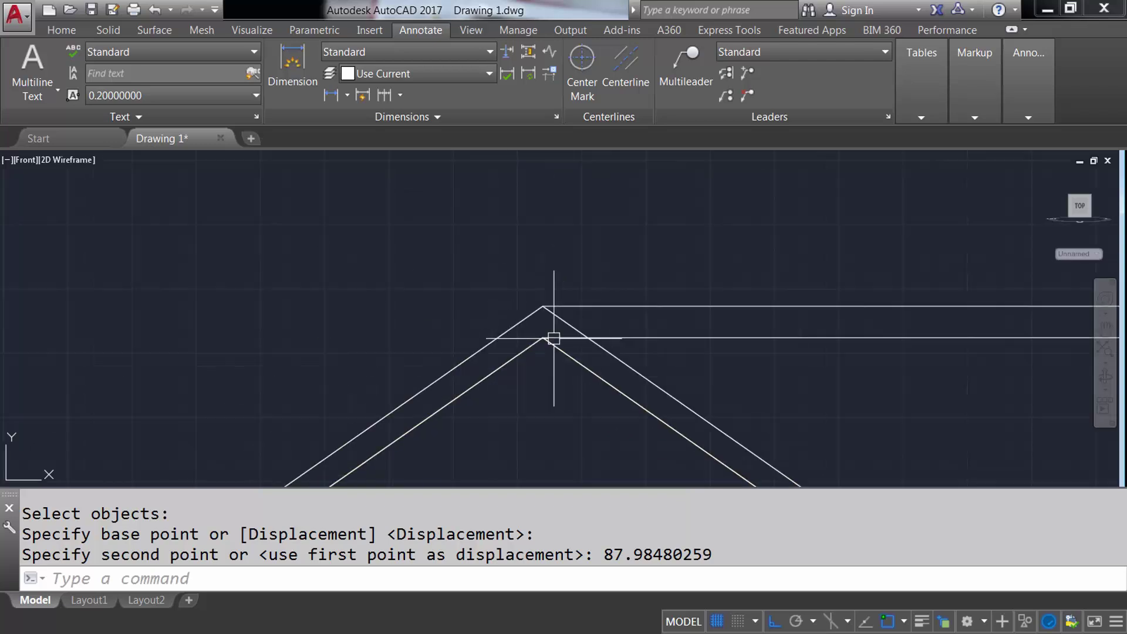
- Switch the drawing to the Top view
{"action": "scroll", "coordinate": [553, 339], "scroll_direction": "down", "scroll_amount": 1}
{"action": "scroll", "coordinate": [517, 343], "scroll_direction": "down", "scroll_amount": 1}
{"action": "left_click", "coordinate": [61, 30]}
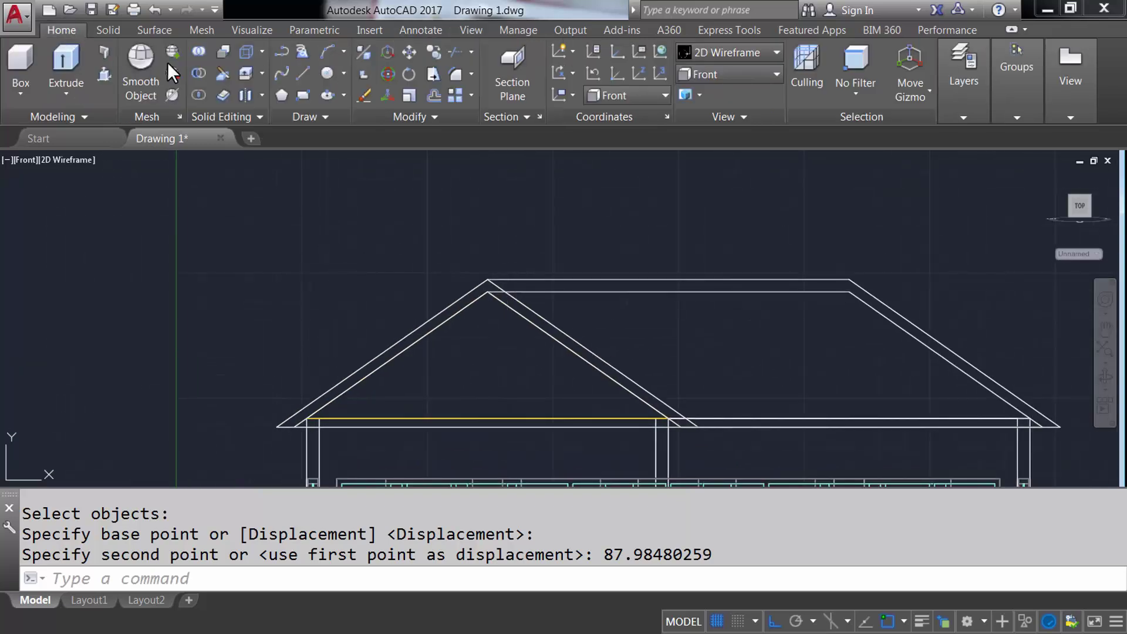
{"action": "left_click", "coordinate": [716, 73]}
{"action": "left_click", "coordinate": [698, 92]}
- Shade the model and orbit the house to inspect its side corner in 3D
{"action": "left_click", "coordinate": [717, 55]}
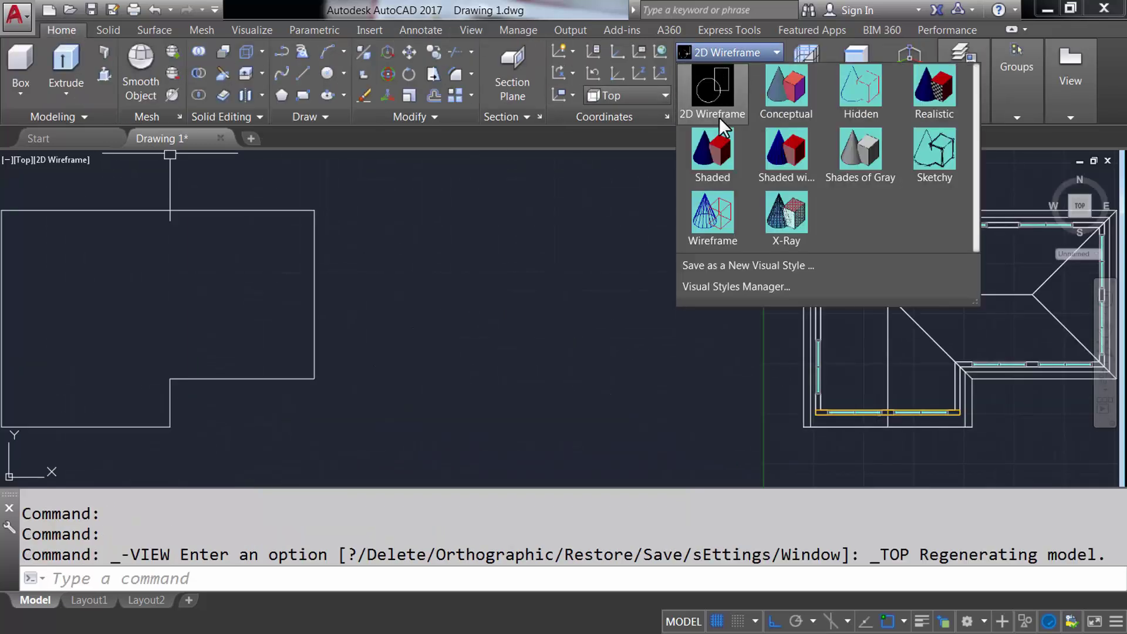
{"action": "left_click", "coordinate": [714, 156]}
{"action": "middle_click_drag", "start_coordinate": [724, 397], "coordinate": [586, 318], "text": "shift"}
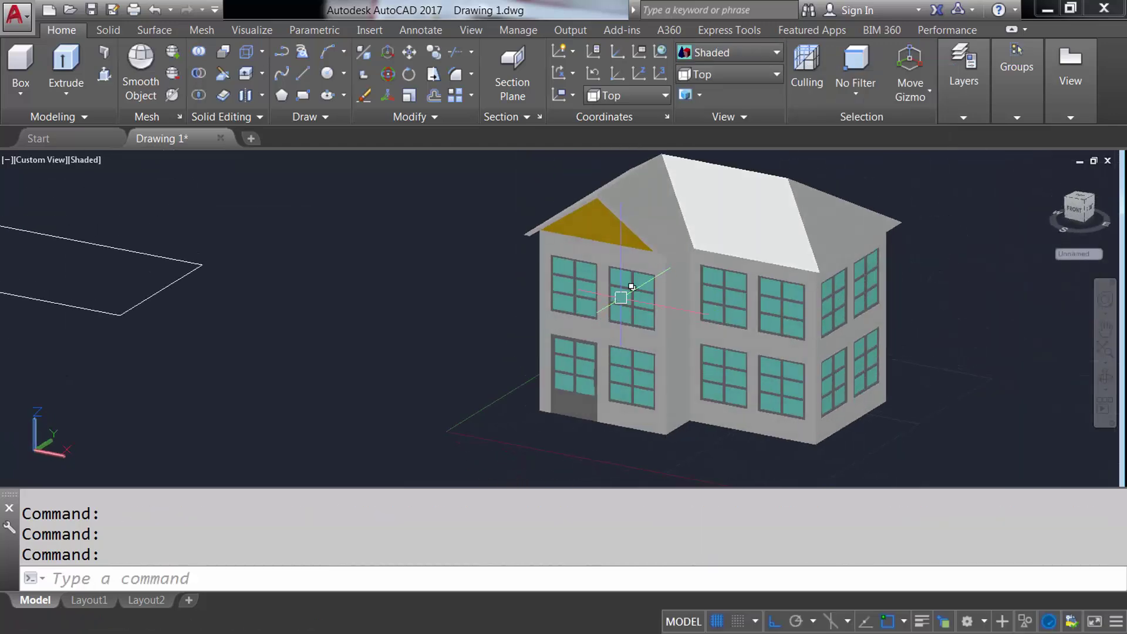
{"action": "scroll", "coordinate": [586, 318], "scroll_direction": "up", "scroll_amount": 5}
{"action": "mouse_move", "coordinate": [611, 282]}
{"action": "middle_mouse_down", "text": "shift"}
{"action": "mouse_move", "coordinate": [591, 248]}
{"action": "mouse_move", "coordinate": [627, 225]}
{"action": "mouse_move", "coordinate": [588, 297]}
{"action": "mouse_move", "coordinate": [654, 254]}
{"action": "mouse_move", "coordinate": [503, 324]}
{"action": "mouse_move", "coordinate": [589, 319]}
{"action": "mouse_move", "coordinate": [724, 382]}
{"action": "mouse_move", "coordinate": [423, 294]}
{"action": "mouse_move", "coordinate": [405, 376]}
{"action": "middle_mouse_up", "text": "shift"}
- Return to 2D Wireframe and show the house from the Front, zoomed toward the eave
{"action": "left_click", "coordinate": [722, 53]}
{"action": "left_click", "coordinate": [717, 154]}
{"action": "left_click", "coordinate": [734, 74]}
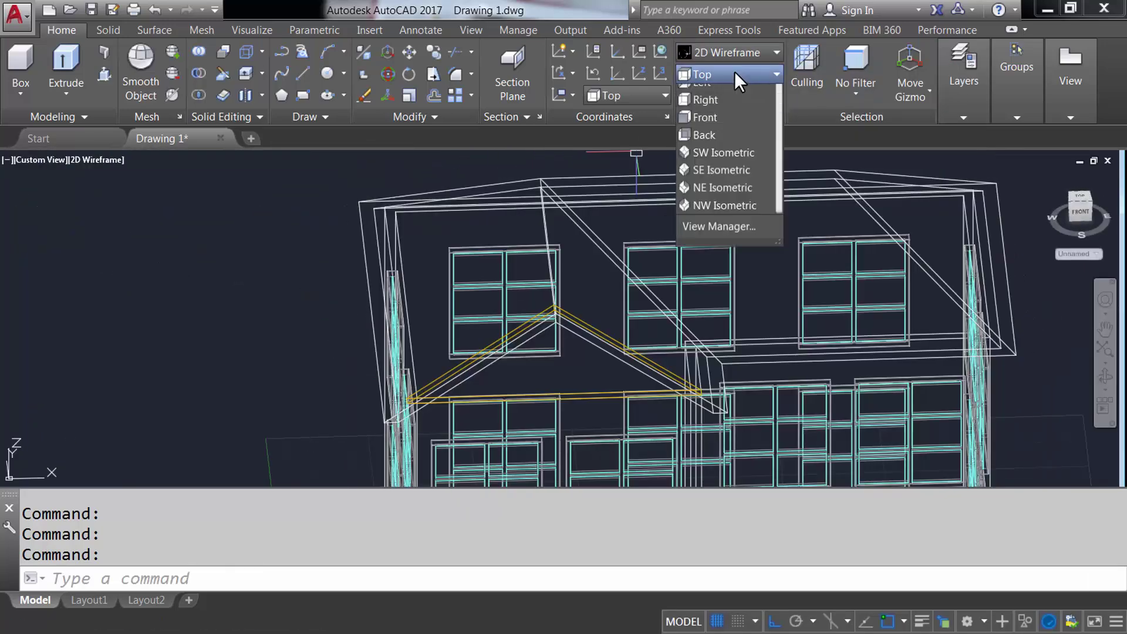
{"action": "left_click", "coordinate": [710, 164]}
{"action": "scroll", "coordinate": [697, 188], "scroll_direction": "up", "scroll_amount": 5}
- Draw a construction line along the eave and offset it 100 units below
{"action": "scroll", "coordinate": [848, 254], "scroll_direction": "up", "scroll_amount": 3}
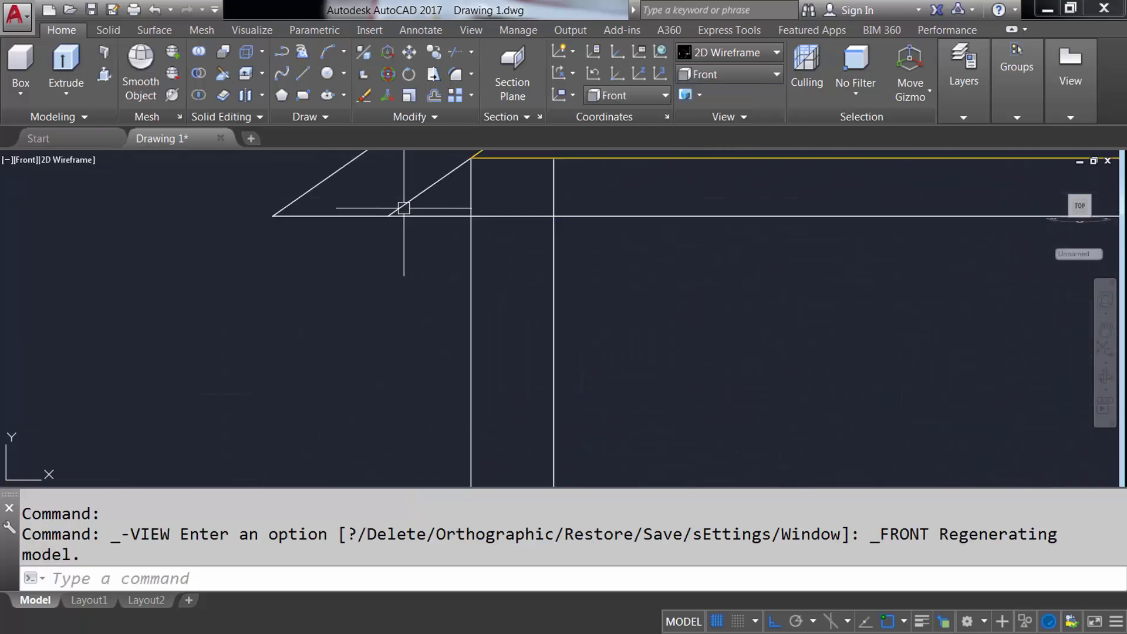
{"action": "scroll", "coordinate": [403, 206], "scroll_direction": "up", "scroll_amount": 3}
{"action": "key", "text": "Return"}
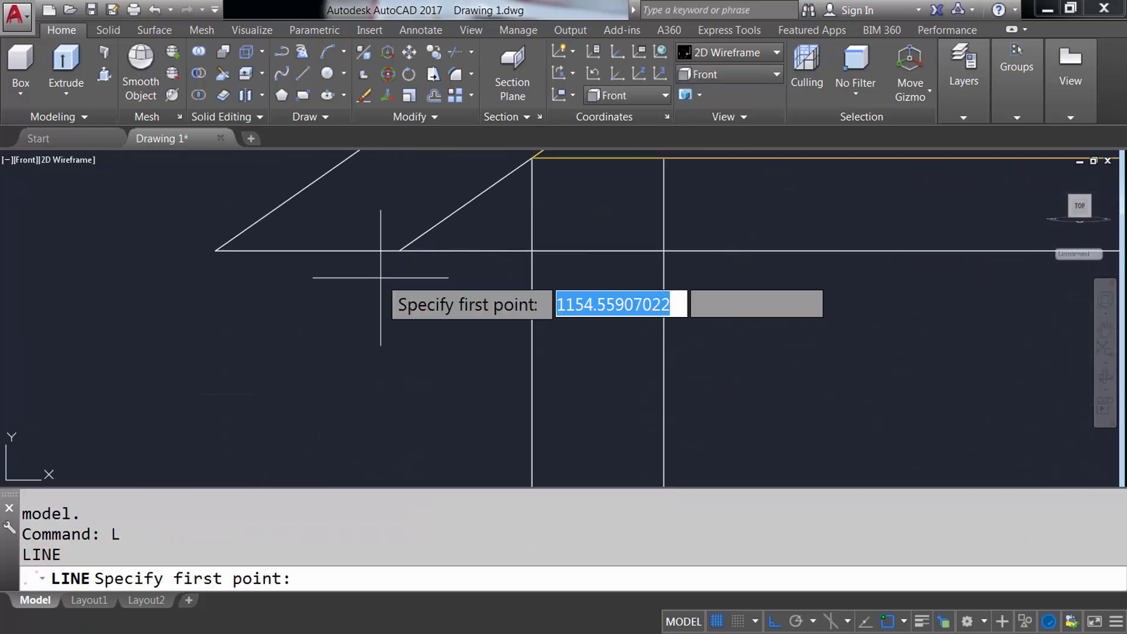
{"action": "left_click", "coordinate": [215, 251]}
{"action": "left_click", "coordinate": [532, 250]}
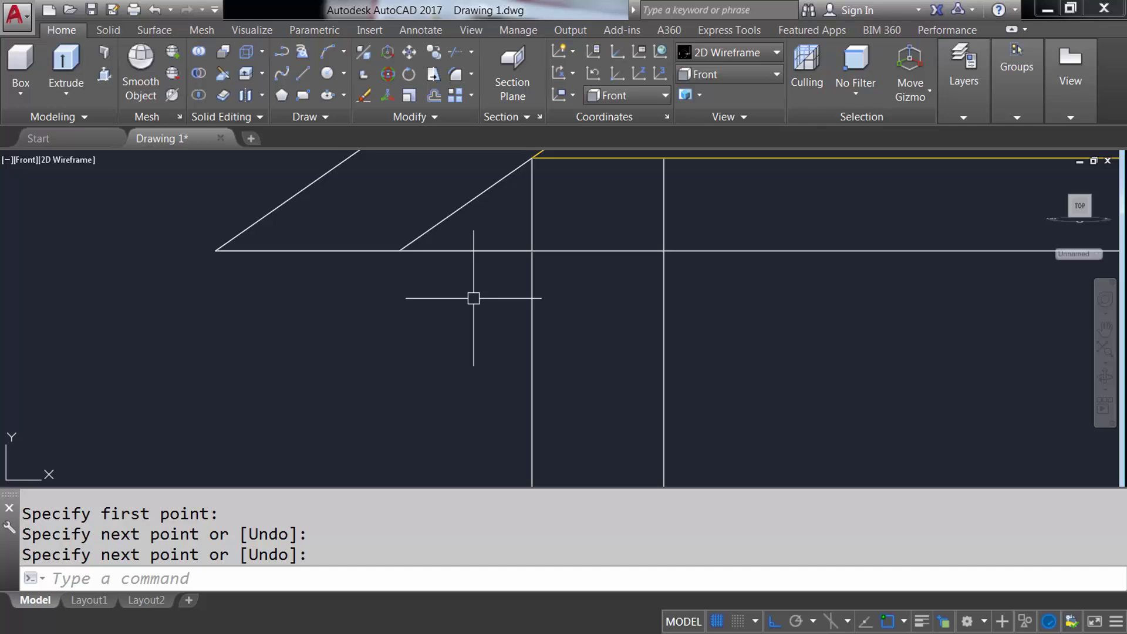
{"action": "type", "text": "o"}
{"action": "key", "text": "Return"}
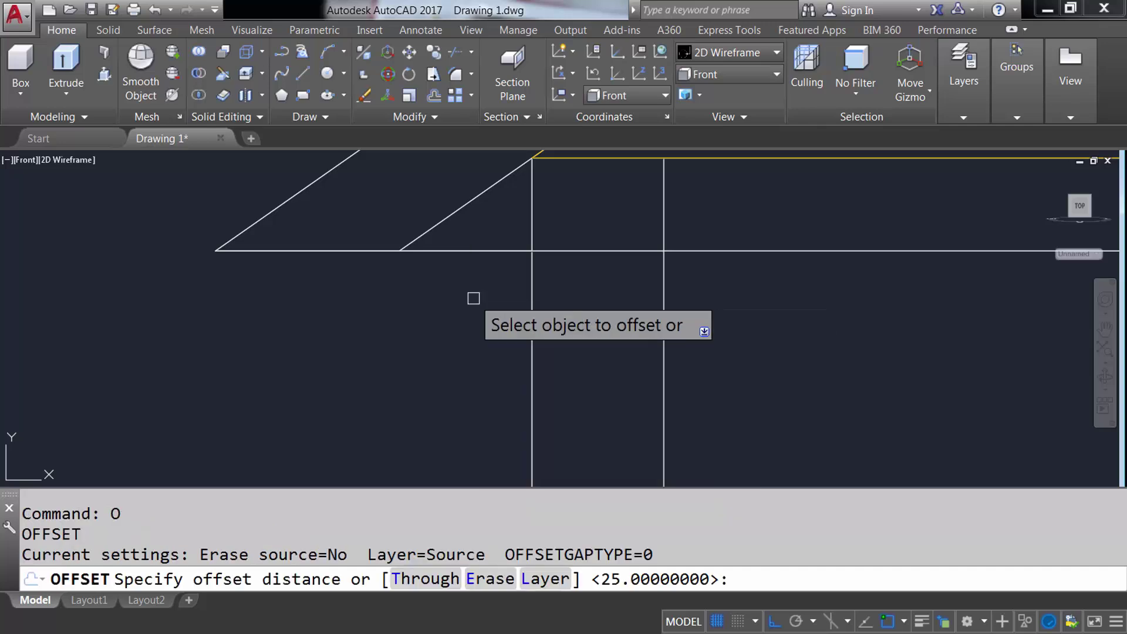
{"action": "type", "text": "100"}
{"action": "key", "text": "Return"}
{"action": "left_click", "coordinate": [505, 250]}
{"action": "left_click", "coordinate": [537, 315]}
{"action": "left_click", "coordinate": [414, 314]}
{"action": "type", "text": "REC"}
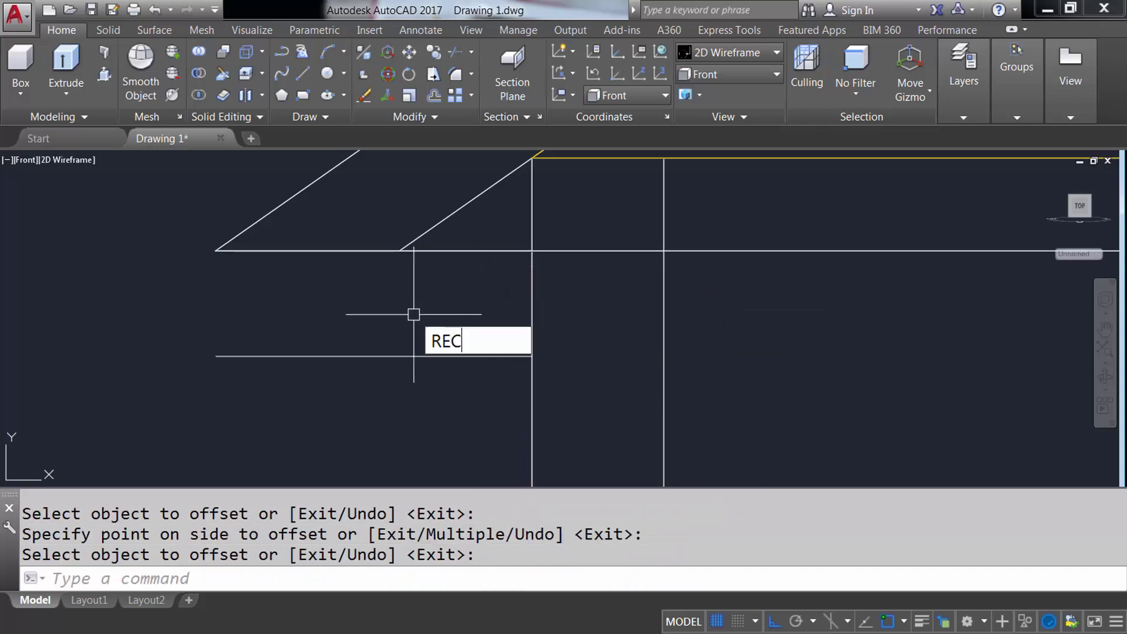
- Draw the 300 by 100 fascia rectangle between the lines and delete the construction lines
{"action": "key", "text": "Return"}
{"action": "left_click", "coordinate": [216, 251]}
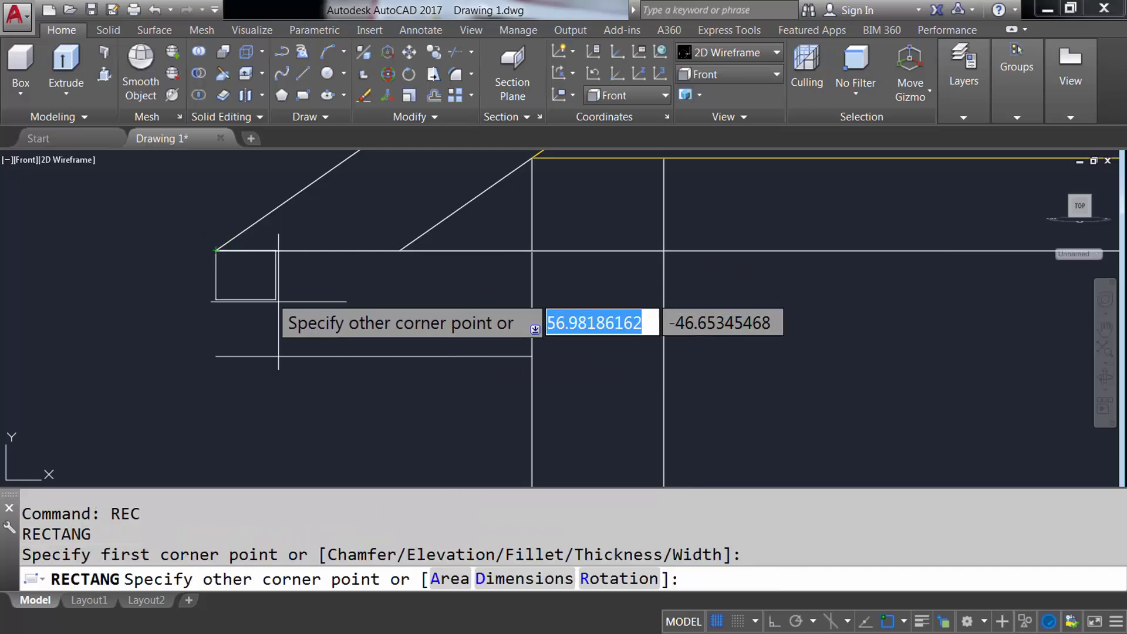
{"action": "left_click", "coordinate": [532, 356]}
{"action": "left_click", "coordinate": [176, 234]}
{"action": "left_click", "coordinate": [563, 276]}
{"action": "left_click", "coordinate": [146, 314]}
{"action": "left_click", "coordinate": [577, 373]}
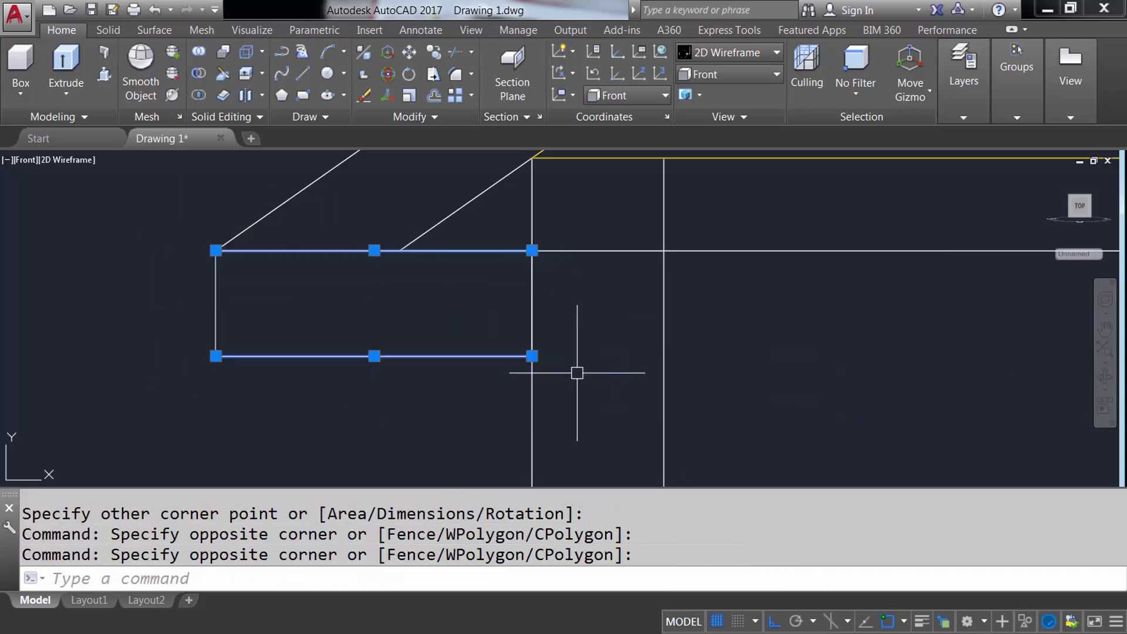
{"action": "key", "text": "Delete"}
- Draw a closed triangular polyline under the left roof slope at the eave corner
{"action": "scroll", "coordinate": [510, 208], "scroll_direction": "up", "scroll_amount": 2}
{"action": "middle_click_drag", "start_coordinate": [511, 209], "coordinate": [420, 316]}
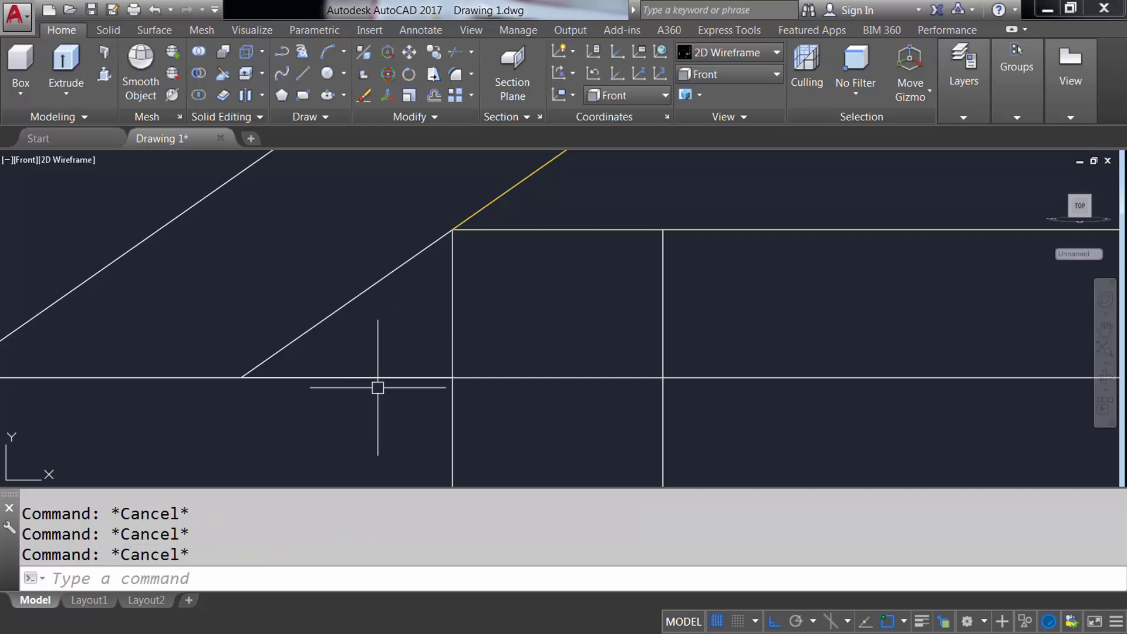
{"action": "type", "text": "PL"}
{"action": "key", "text": "Return"}
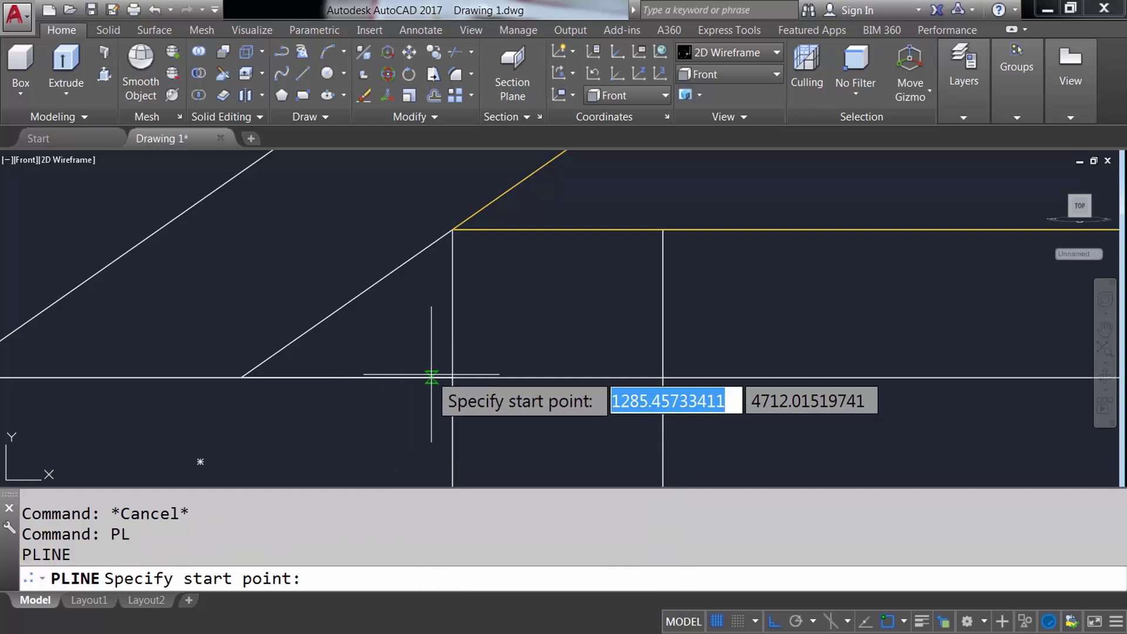
{"action": "left_click", "coordinate": [452, 377]}
{"action": "left_click", "coordinate": [452, 230]}
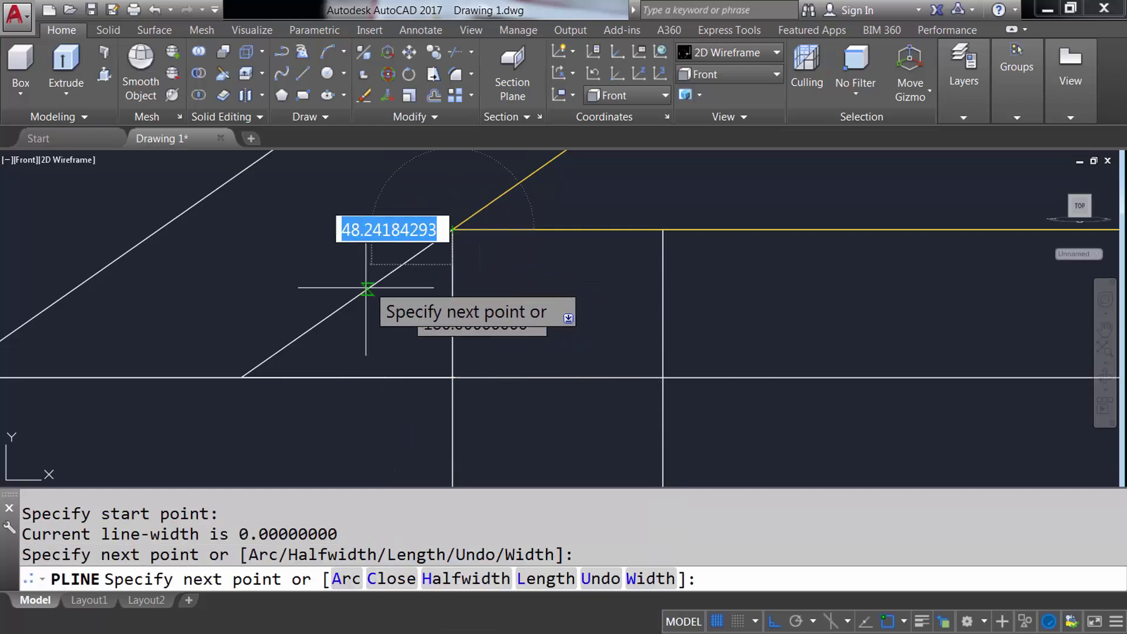
{"action": "left_click", "coordinate": [242, 377]}
{"action": "left_click", "coordinate": [452, 377]}
{"action": "key", "text": "Return"}
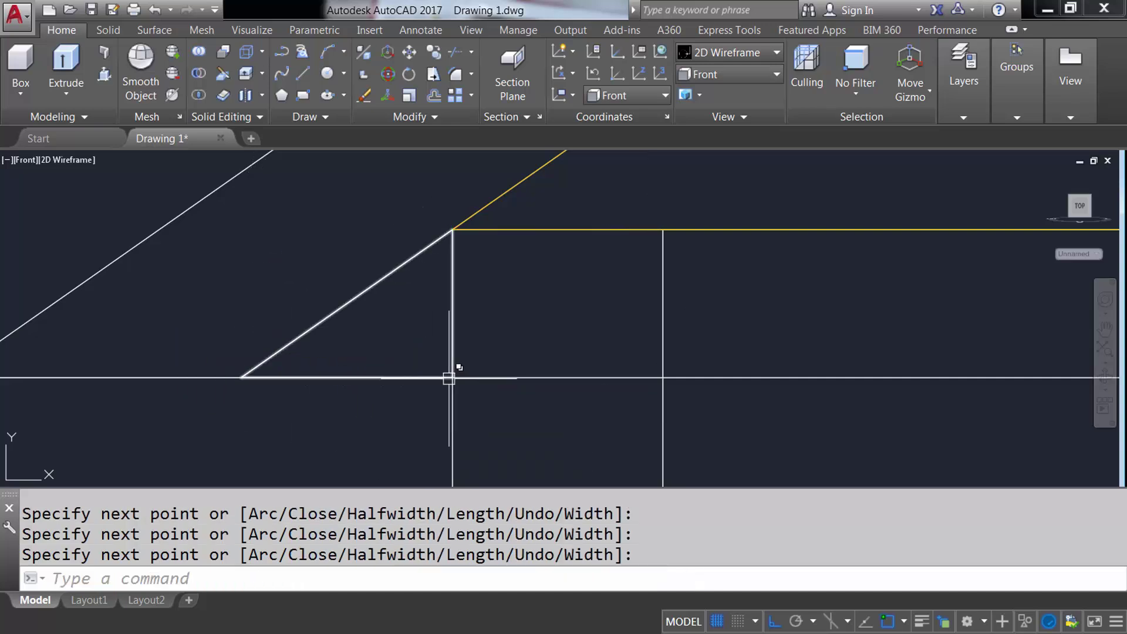
{"action": "scroll", "coordinate": [460, 360], "scroll_direction": "down", "scroll_amount": 5}
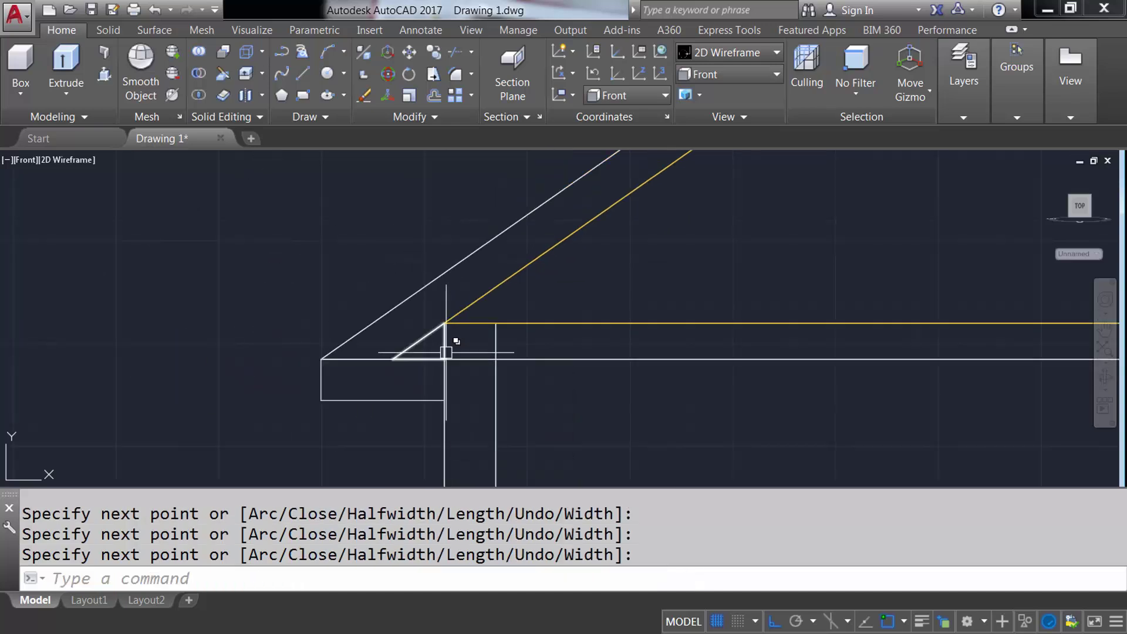
{"action": "middle_click_drag", "start_coordinate": [410, 359], "coordinate": [410, 355], "text": "shift"}
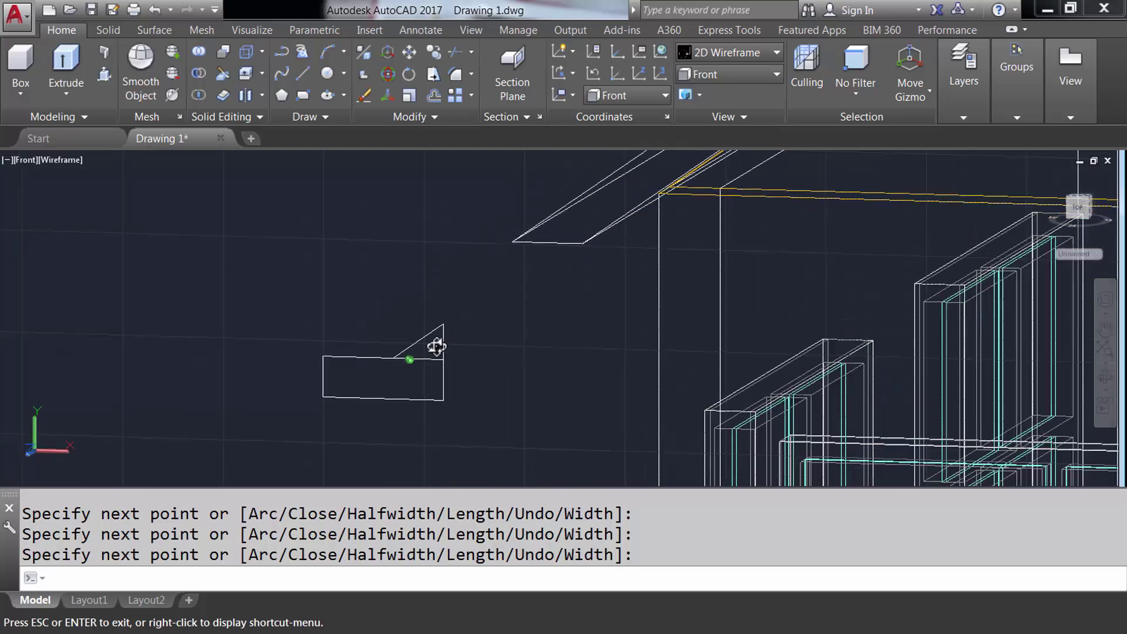
- Extrude the triangle 300 units into a wedge solid
{"action": "type", "text": "EXTRUDE"}
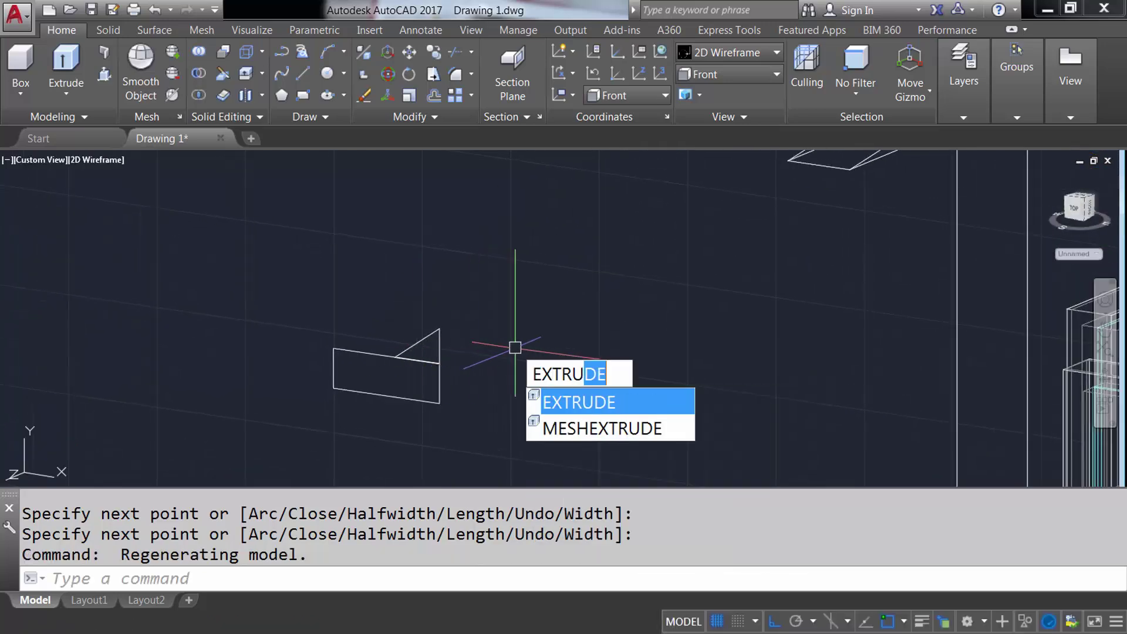
{"action": "key", "text": "Return"}
{"action": "key", "text": "Return"}
{"action": "type", "text": "300"}
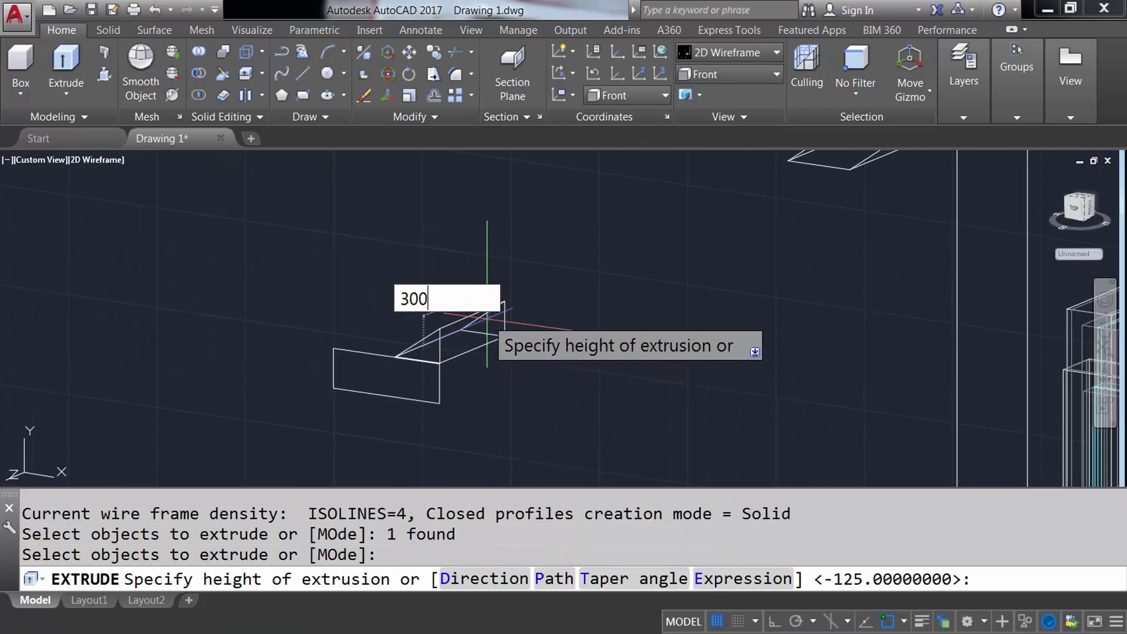
{"action": "key", "text": "Return"}
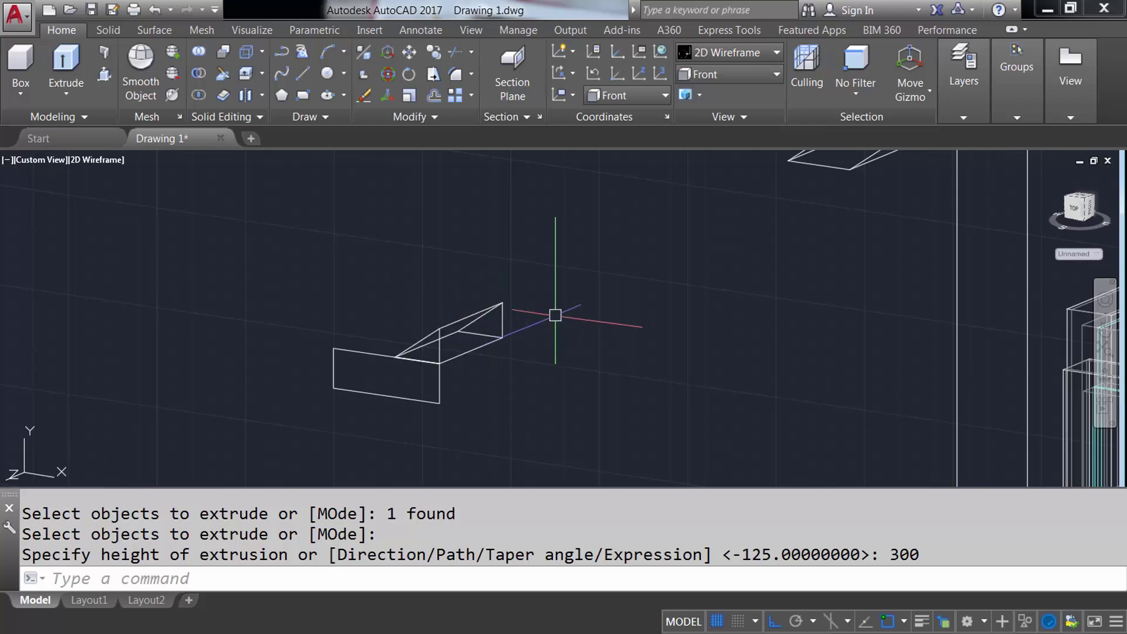
{"action": "middle_click_drag", "start_coordinate": [667, 242], "coordinate": [596, 330]}
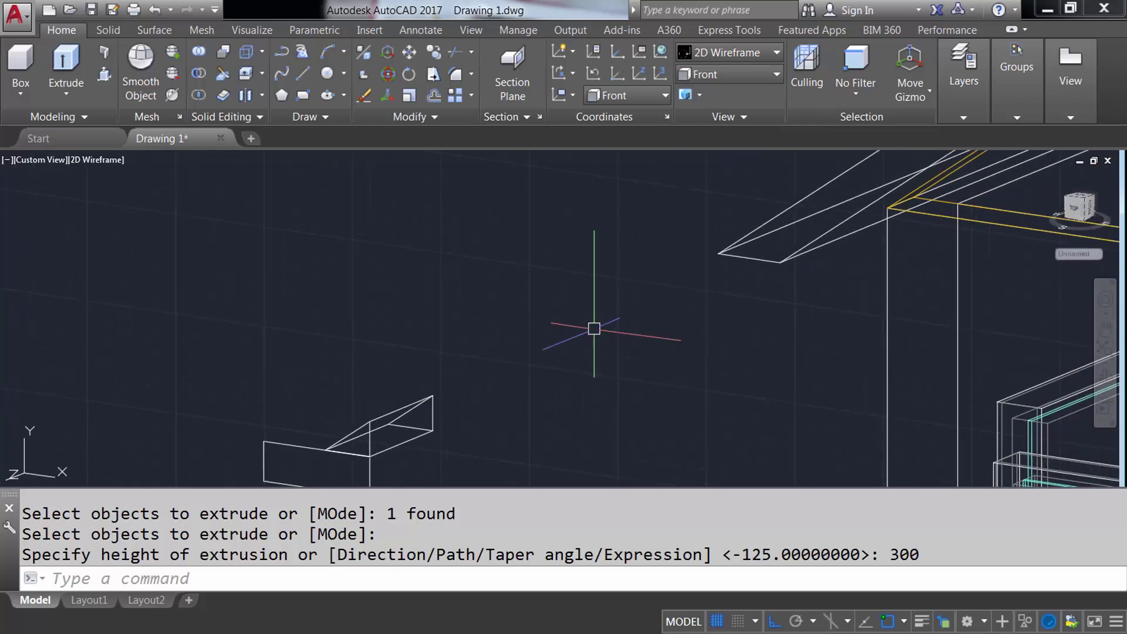
- Move the wedge from its corner up against the roof edge corner
{"action": "type", "text": "M"}
{"action": "key", "text": "Return"}
{"action": "left_click", "coordinate": [395, 411]}
{"action": "scroll", "coordinate": [352, 428], "scroll_direction": "up", "scroll_amount": 5}
{"action": "key", "text": "Return"}
{"action": "left_click", "coordinate": [303, 427]}
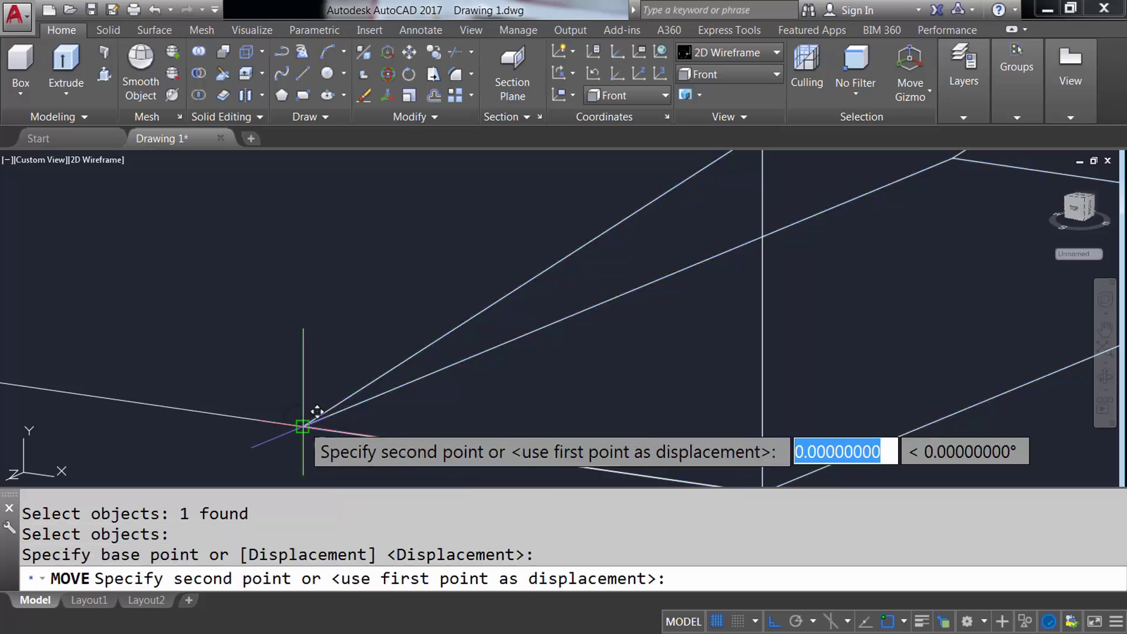
{"action": "scroll", "coordinate": [317, 410], "scroll_direction": "down", "scroll_amount": 5}
{"action": "scroll", "coordinate": [725, 231], "scroll_direction": "up", "scroll_amount": 5}
{"action": "left_click", "coordinate": [579, 338]}
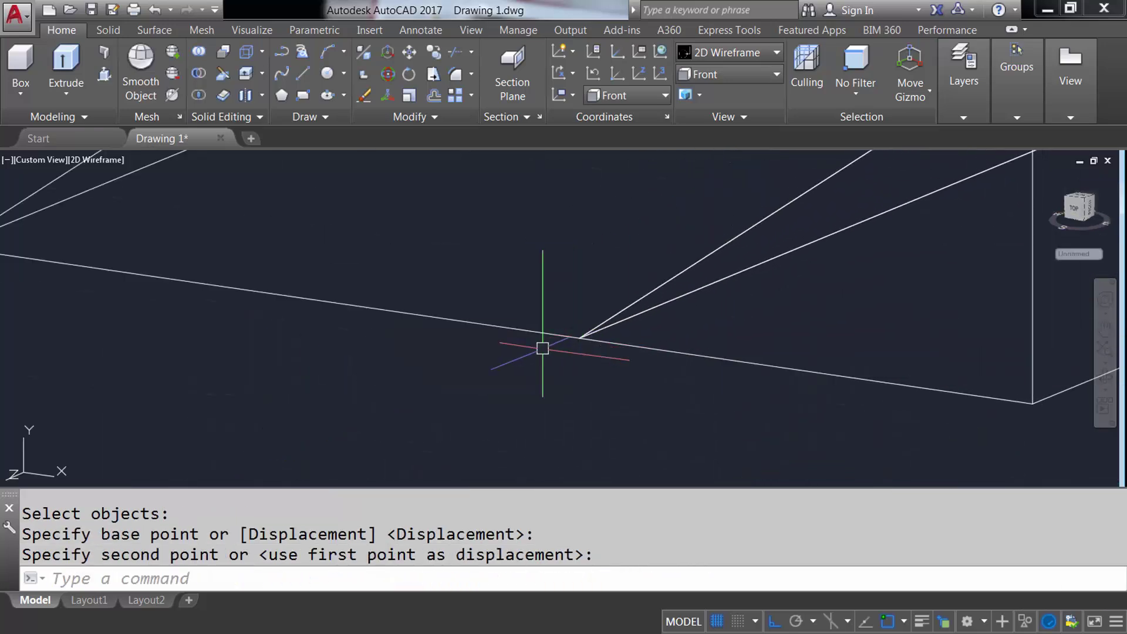
{"action": "scroll", "coordinate": [458, 371], "scroll_direction": "down", "scroll_amount": 3}
{"action": "left_click", "coordinate": [741, 75]}
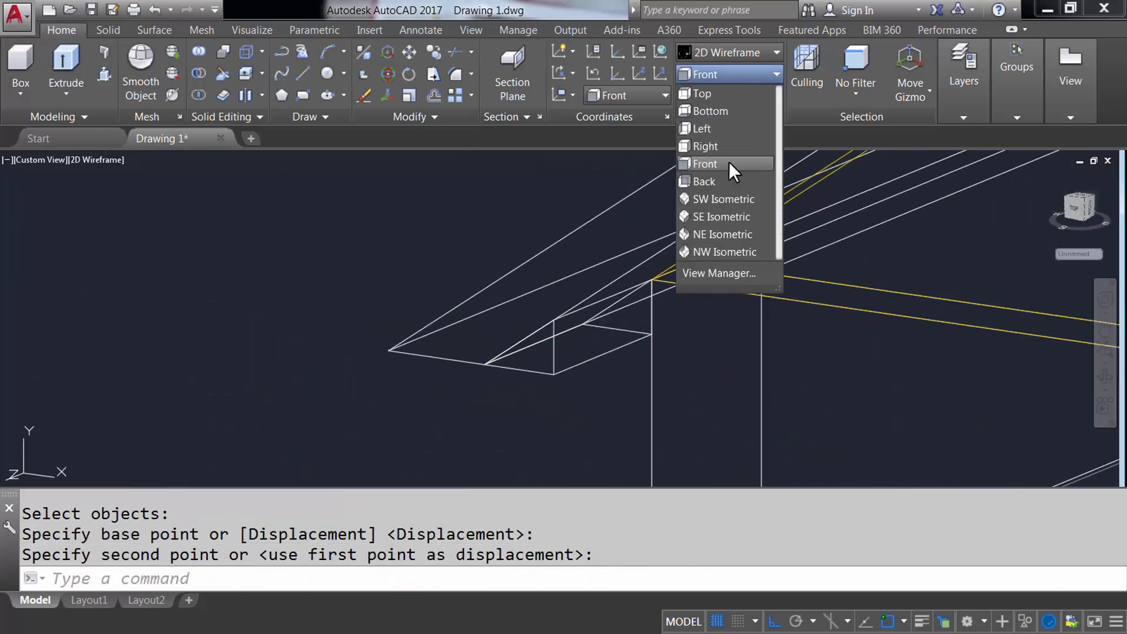
- In Front view, mirror the eave wedge about the roof apex, keeping the original
{"action": "left_click", "coordinate": [728, 161]}
{"action": "middle_click_drag", "start_coordinate": [914, 254], "coordinate": [532, 298]}
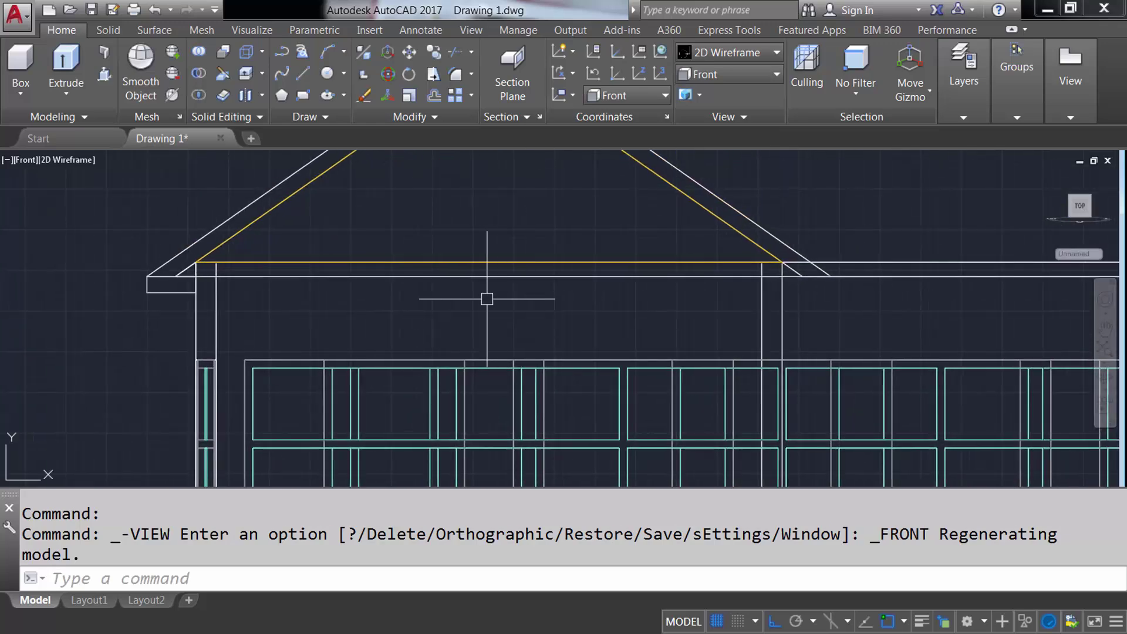
{"action": "type", "text": "MIRROR"}
{"action": "key", "text": "Return"}
{"action": "scroll", "coordinate": [187, 273], "scroll_direction": "up", "scroll_amount": 5}
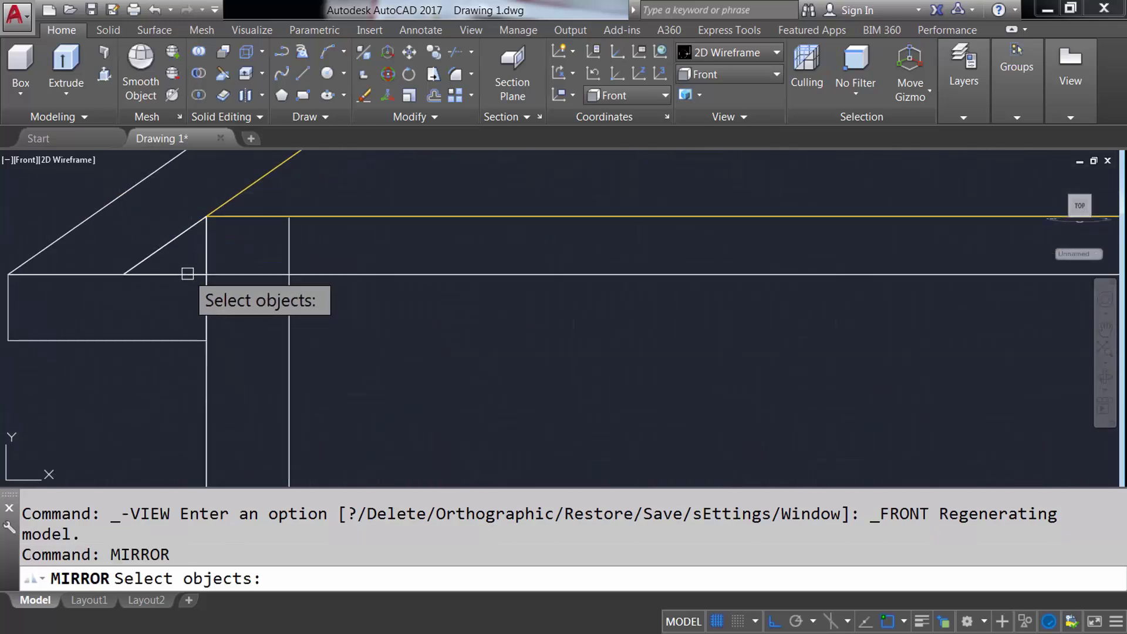
{"action": "left_click", "coordinate": [188, 273]}
{"action": "left_click", "coordinate": [248, 335]}
{"action": "scroll", "coordinate": [687, 349], "scroll_direction": "down", "scroll_amount": 3}
{"action": "scroll", "coordinate": [698, 318], "scroll_direction": "down", "scroll_amount": 2}
{"action": "key", "text": "Return"}
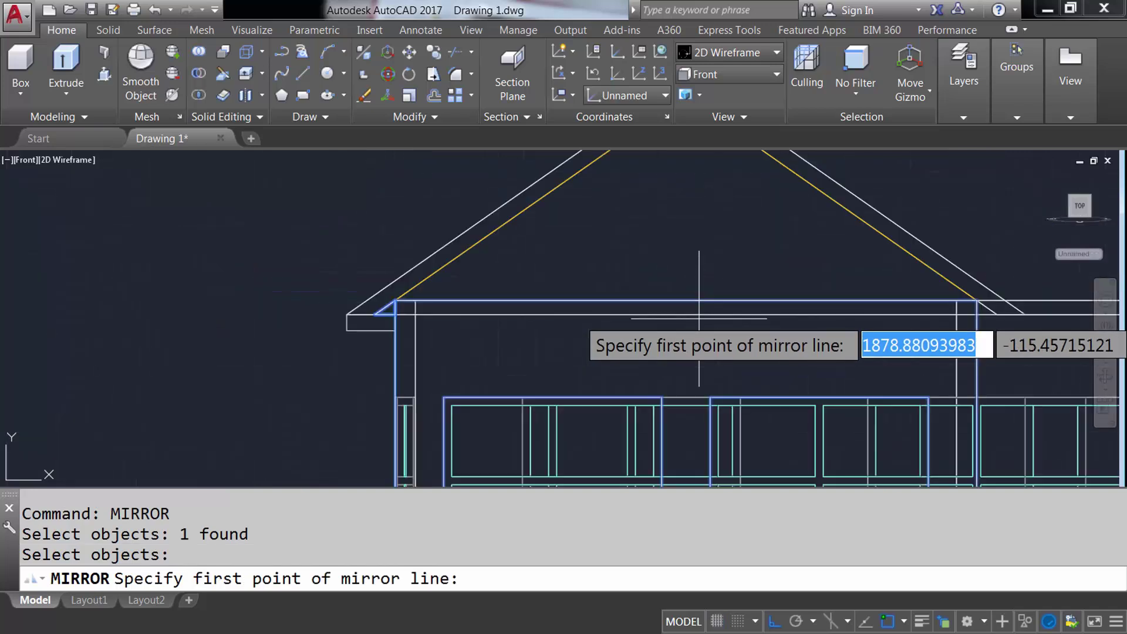
{"action": "scroll", "coordinate": [698, 319], "scroll_direction": "down", "scroll_amount": 3}
{"action": "left_click", "coordinate": [553, 169]}
{"action": "left_click", "coordinate": [596, 299]}
{"action": "key", "text": "Return"}
{"action": "scroll", "coordinate": [732, 402], "scroll_direction": "up", "scroll_amount": 5}
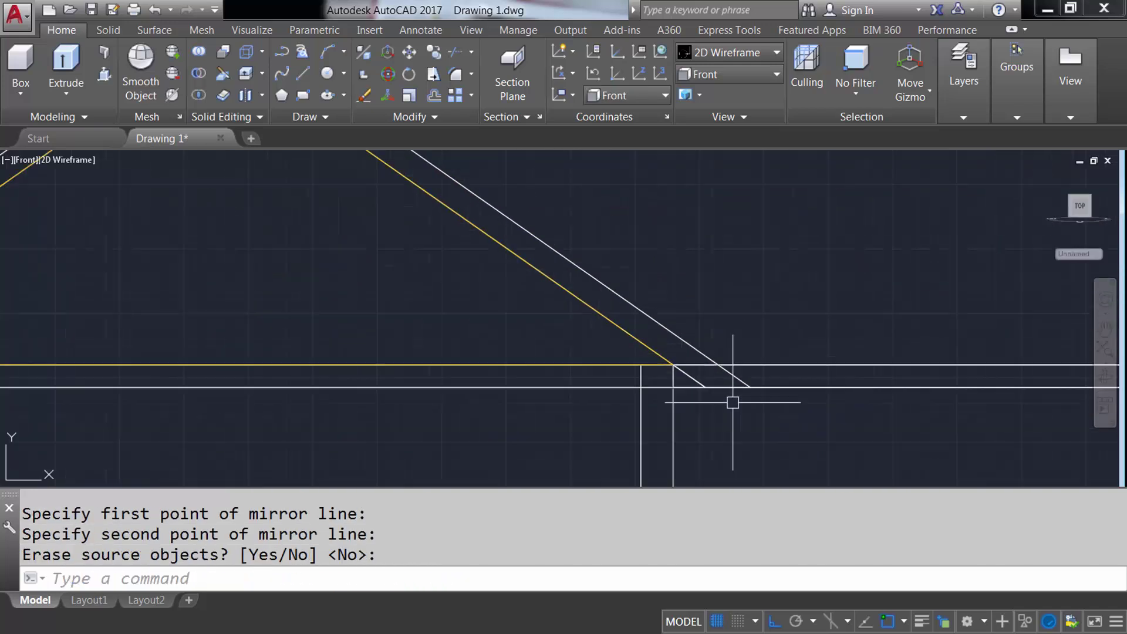
{"action": "scroll", "coordinate": [675, 365], "scroll_direction": "down", "scroll_amount": 1}
{"action": "scroll", "coordinate": [691, 362], "scroll_direction": "down", "scroll_amount": 1}
{"action": "scroll", "coordinate": [543, 360], "scroll_direction": "down", "scroll_amount": 3}
{"action": "middle_click_drag", "start_coordinate": [543, 360], "coordinate": [599, 354]}
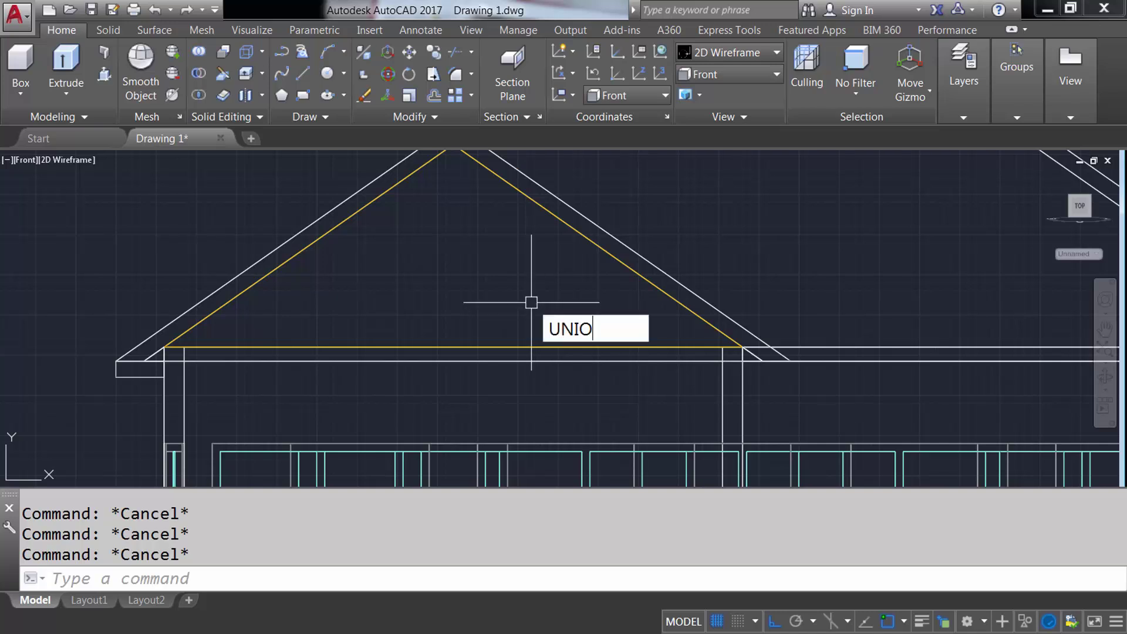
- Union the left and right eave wedges into one solid
{"action": "left_click", "coordinate": [157, 359]}
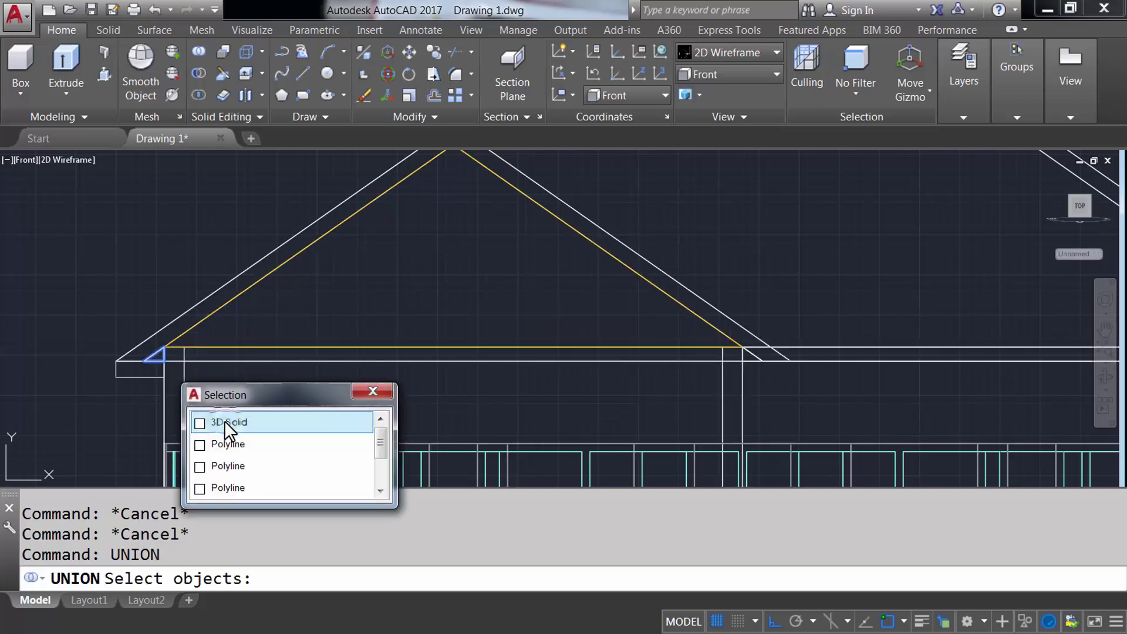
{"action": "left_click", "coordinate": [224, 421]}
{"action": "left_click", "coordinate": [748, 358]}
{"action": "left_click", "coordinate": [829, 421]}
{"action": "key", "text": "Return"}
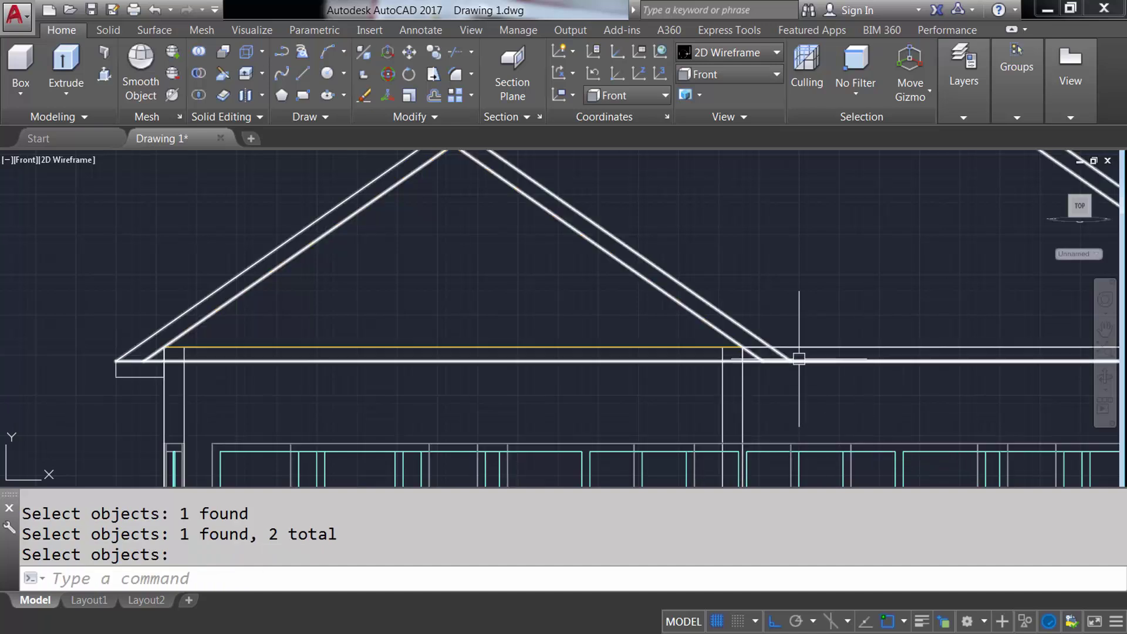
- Put the merged eave solid on the Eaves layer and view the house from the Top
{"action": "left_click", "coordinate": [790, 361]}
{"action": "left_click", "coordinate": [815, 419]}
{"action": "left_click", "coordinate": [963, 117]}
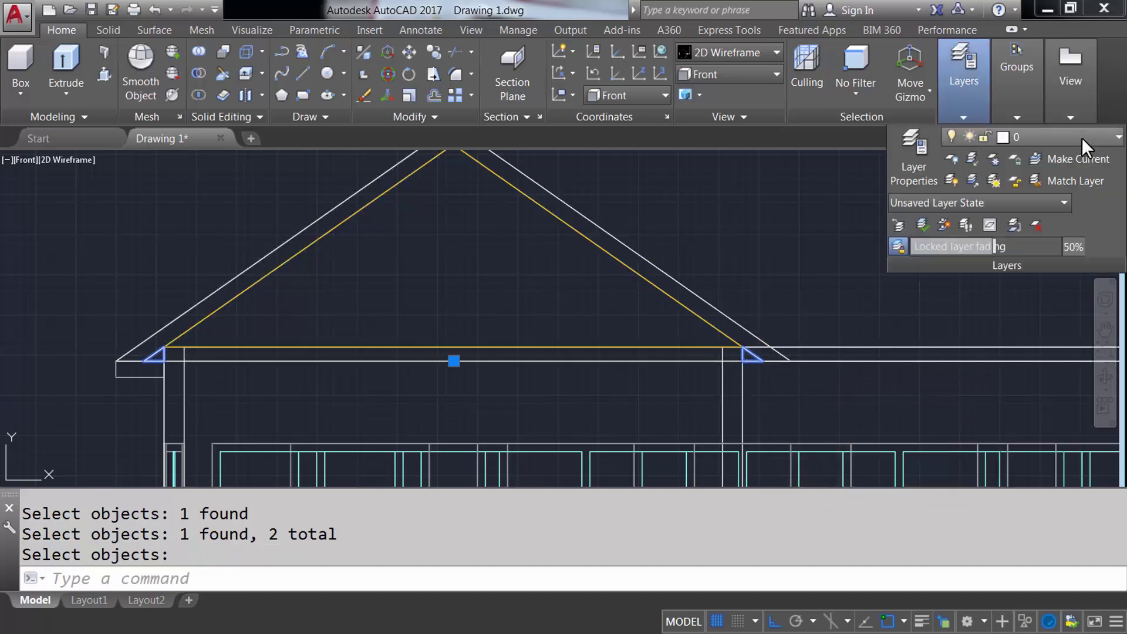
{"action": "left_click", "coordinate": [1082, 137]}
{"action": "left_click", "coordinate": [1029, 200]}
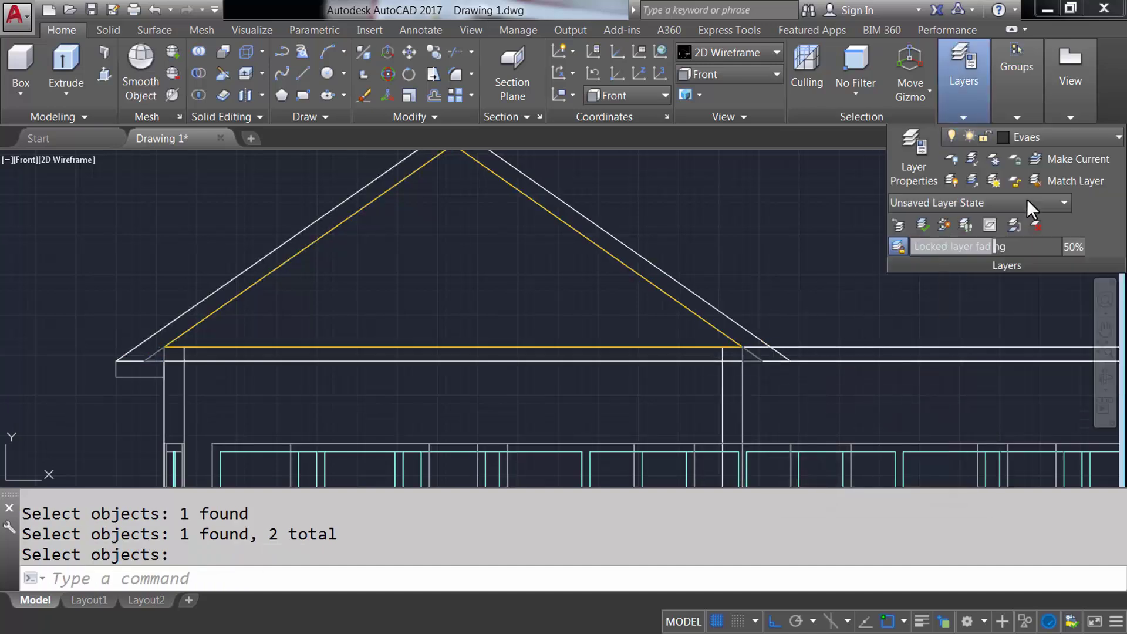
{"action": "key", "text": "Escape"}
{"action": "key", "text": "Escape"}
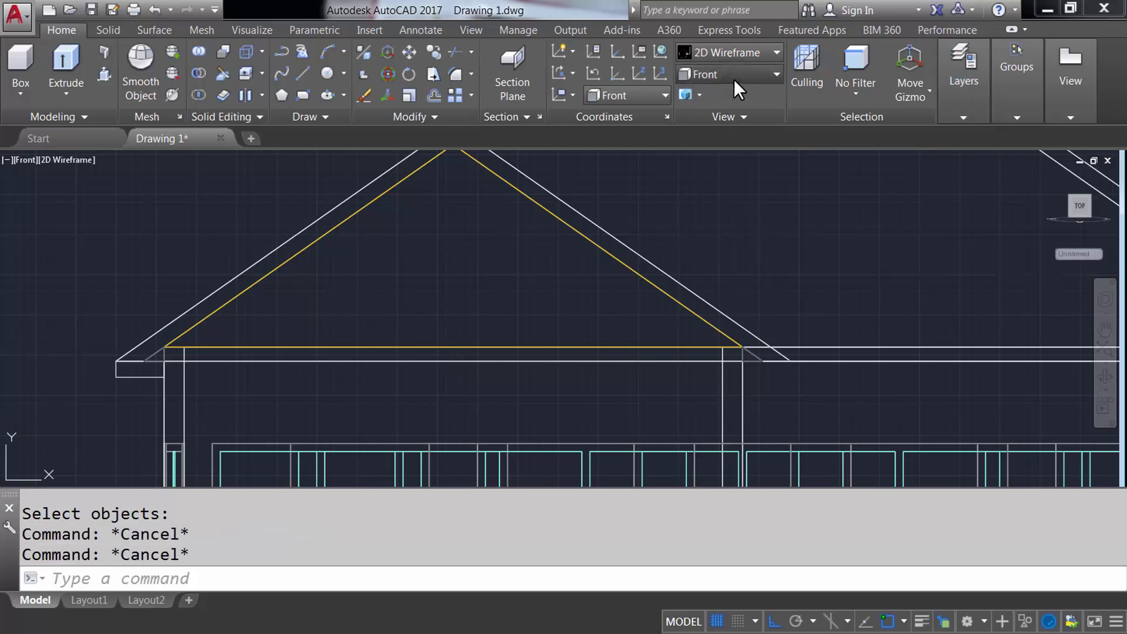
{"action": "left_click", "coordinate": [734, 74]}
{"action": "left_click", "coordinate": [713, 94]}
- Preview the model shaded, then return to wireframe in an angled overhead view
{"action": "mouse_move", "coordinate": [587, 334]}
{"action": "middle_mouse_down", "text": "shift"}
{"action": "mouse_move", "coordinate": [641, 343]}
{"action": "mouse_move", "coordinate": [668, 323]}
{"action": "mouse_move", "coordinate": [516, 244]}
{"action": "mouse_move", "coordinate": [548, 206]}
{"action": "mouse_move", "coordinate": [594, 218]}
{"action": "mouse_move", "coordinate": [634, 305]}
{"action": "middle_mouse_up", "text": "shift"}
{"action": "left_click", "coordinate": [728, 53]}
{"action": "left_click", "coordinate": [712, 157]}
{"action": "scroll", "coordinate": [668, 323], "scroll_direction": "up", "scroll_amount": 5}
{"action": "scroll", "coordinate": [634, 304], "scroll_direction": "down", "scroll_amount": 8}
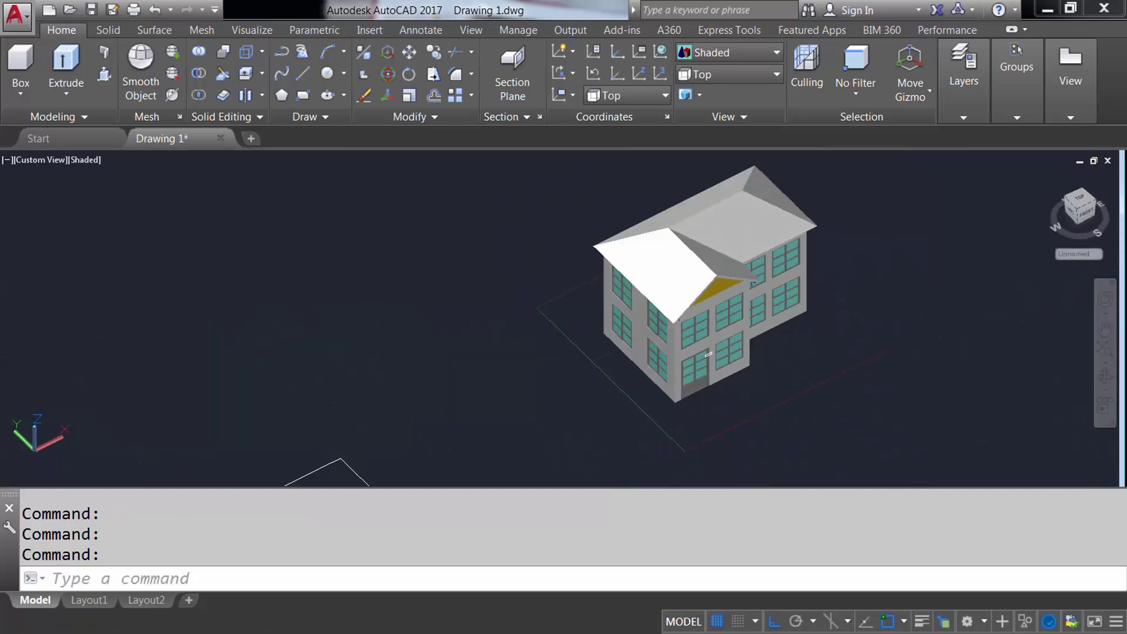
{"action": "left_click", "coordinate": [712, 74]}
{"action": "middle_click_drag", "start_coordinate": [716, 352], "coordinate": [763, 364], "text": "shift"}
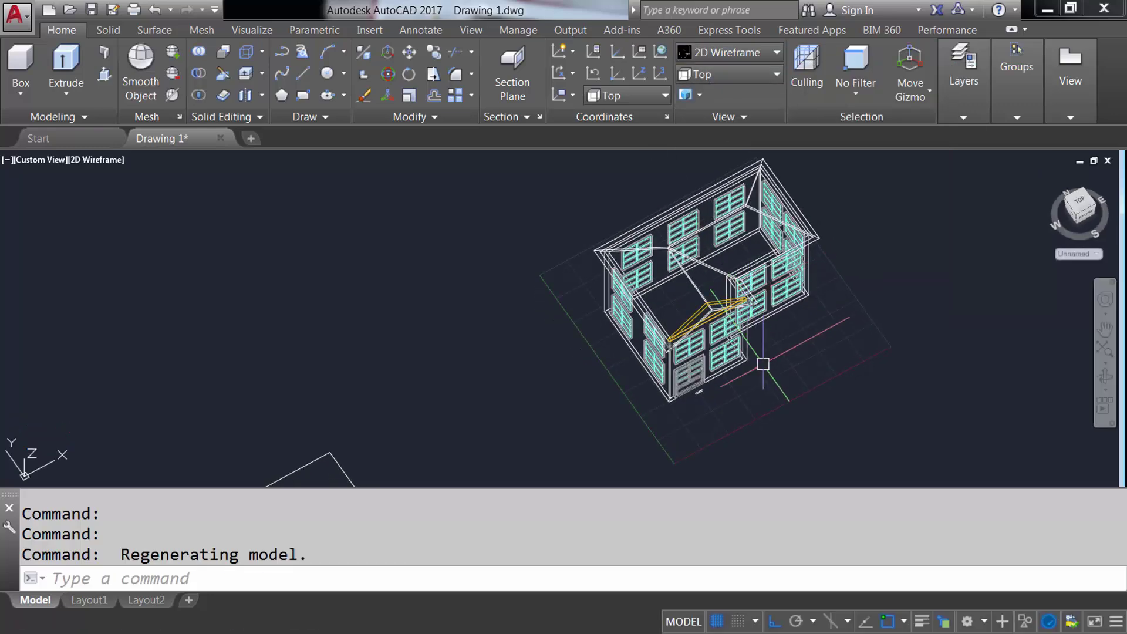
{"action": "type", "text": "M"}
- Move the small fascia profile onto the eaves outline corner, then view the plan from Top
{"action": "key", "text": "Return"}
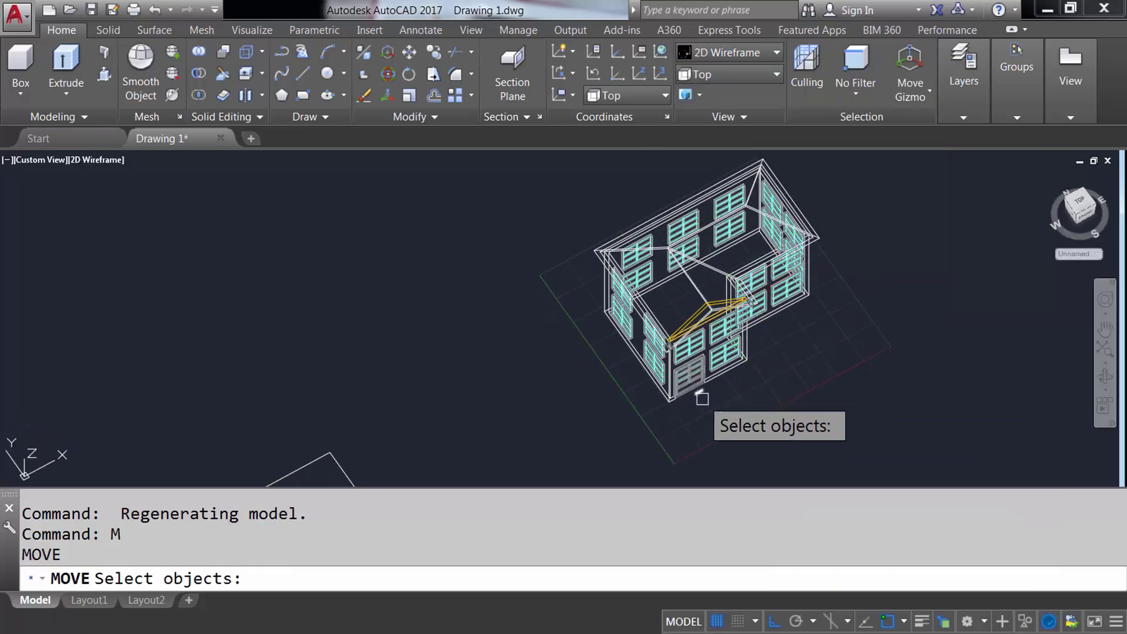
{"action": "scroll", "coordinate": [700, 393], "scroll_direction": "up", "scroll_amount": 5}
{"action": "left_click", "coordinate": [662, 344]}
{"action": "scroll", "coordinate": [645, 340], "scroll_direction": "up", "scroll_amount": 3}
{"action": "key", "text": "Return"}
{"action": "left_click", "coordinate": [690, 314]}
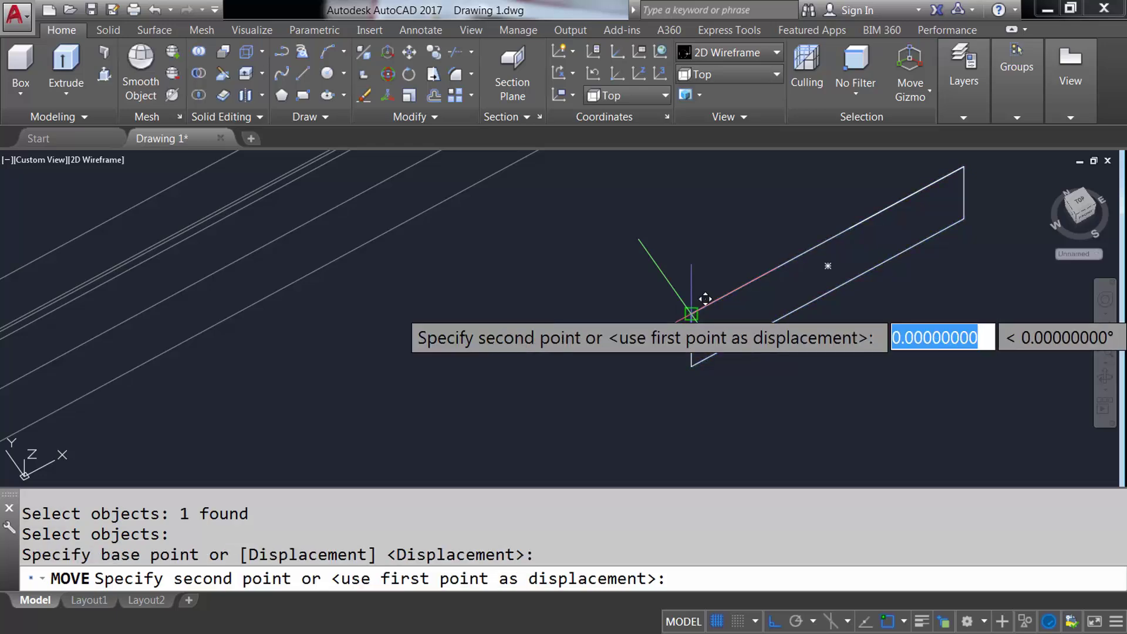
{"action": "scroll", "coordinate": [691, 314], "scroll_direction": "down", "scroll_amount": 5}
{"action": "mouse_move", "coordinate": [704, 306]}
{"action": "middle_mouse_down"}
{"action": "mouse_move", "coordinate": [673, 316]}
{"action": "mouse_move", "coordinate": [765, 259]}
{"action": "middle_mouse_up"}
{"action": "scroll", "coordinate": [491, 397], "scroll_direction": "up", "scroll_amount": 5}
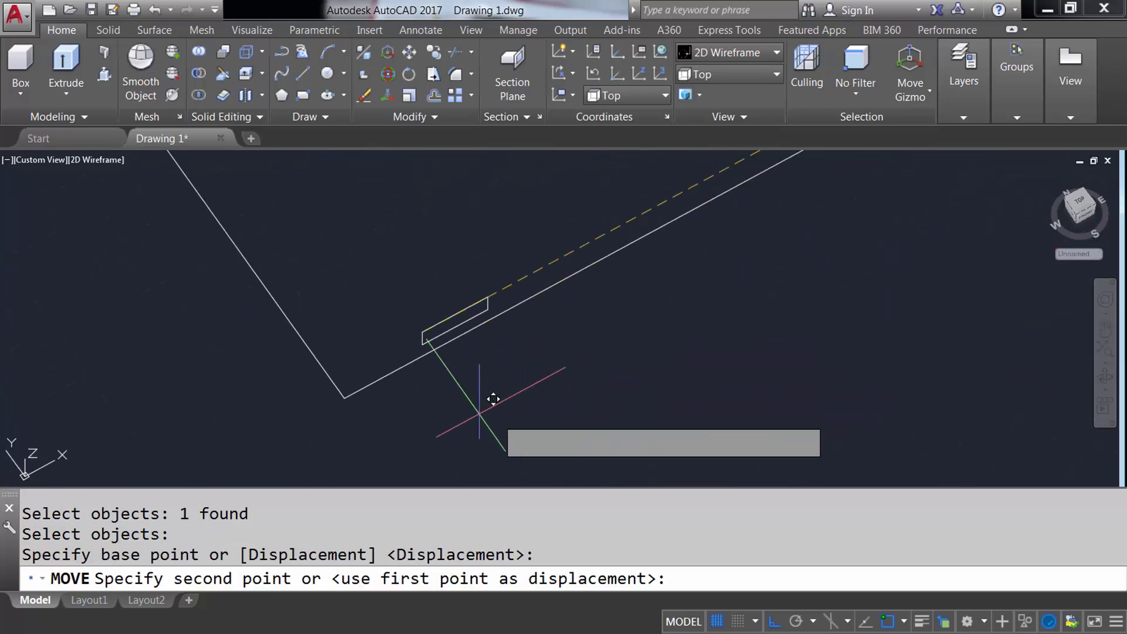
{"action": "left_click", "coordinate": [346, 397]}
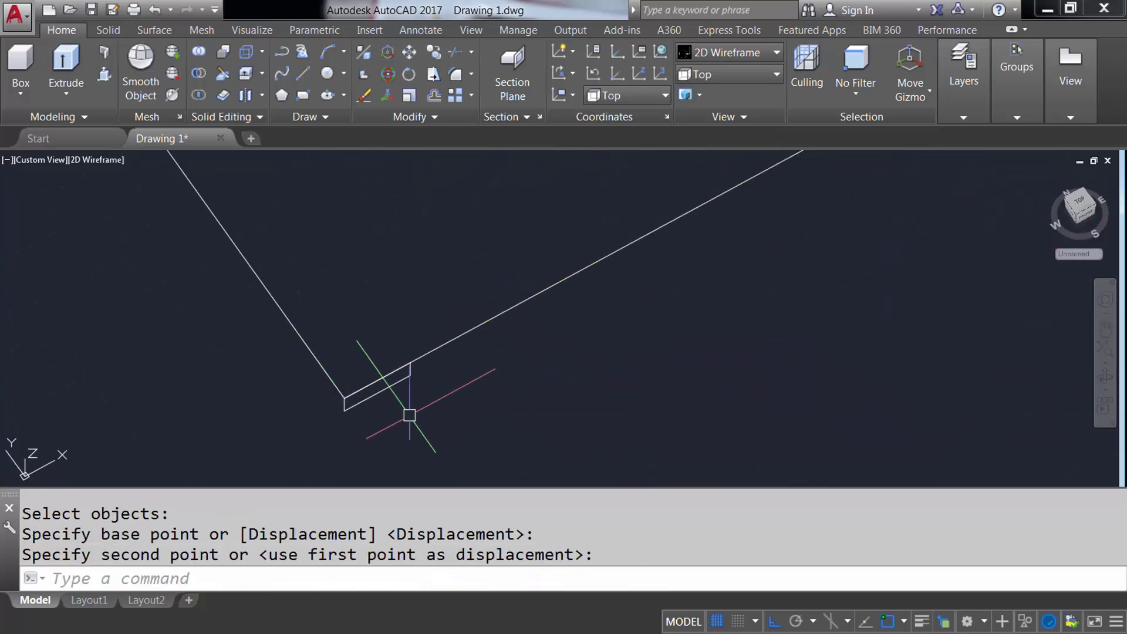
{"action": "left_click", "coordinate": [730, 80]}
{"action": "mouse_move", "coordinate": [249, 322]}
{"action": "middle_mouse_down"}
{"action": "mouse_move", "coordinate": [290, 300]}
{"action": "mouse_move", "coordinate": [312, 335]}
{"action": "mouse_move", "coordinate": [338, 338]}
{"action": "middle_mouse_up"}
- Explode the eaves outline and rejoin its five lines into one open polyline
{"action": "type", "text": "PLO"}
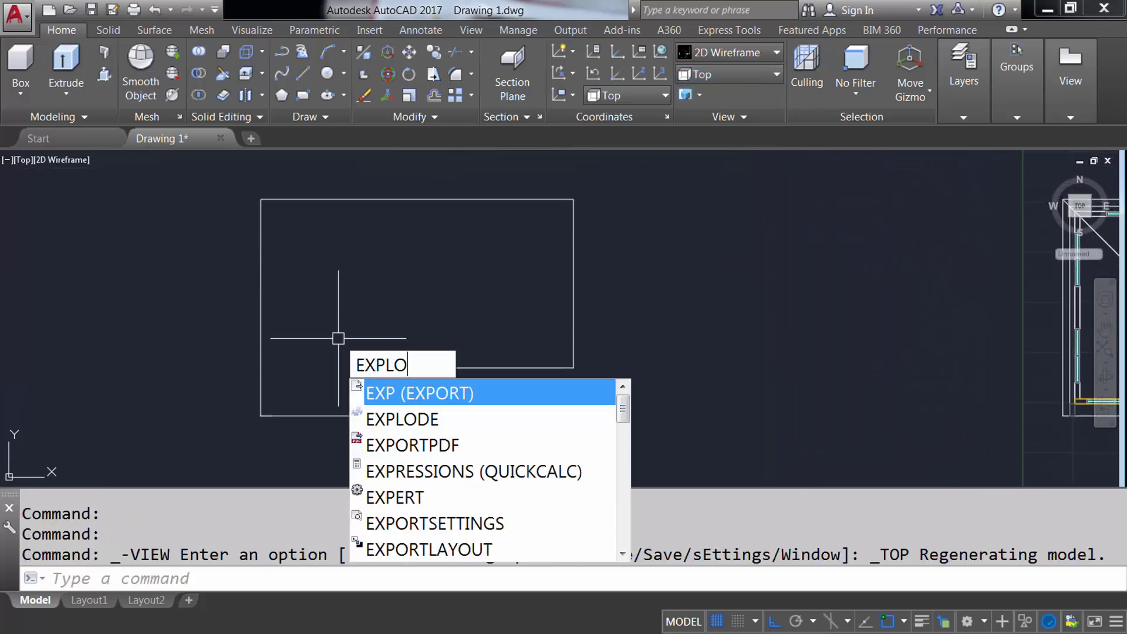
{"action": "type", "text": "DE"}
{"action": "key", "text": "Return"}
{"action": "left_click", "coordinate": [368, 199]}
{"action": "right_click", "coordinate": [344, 374]}
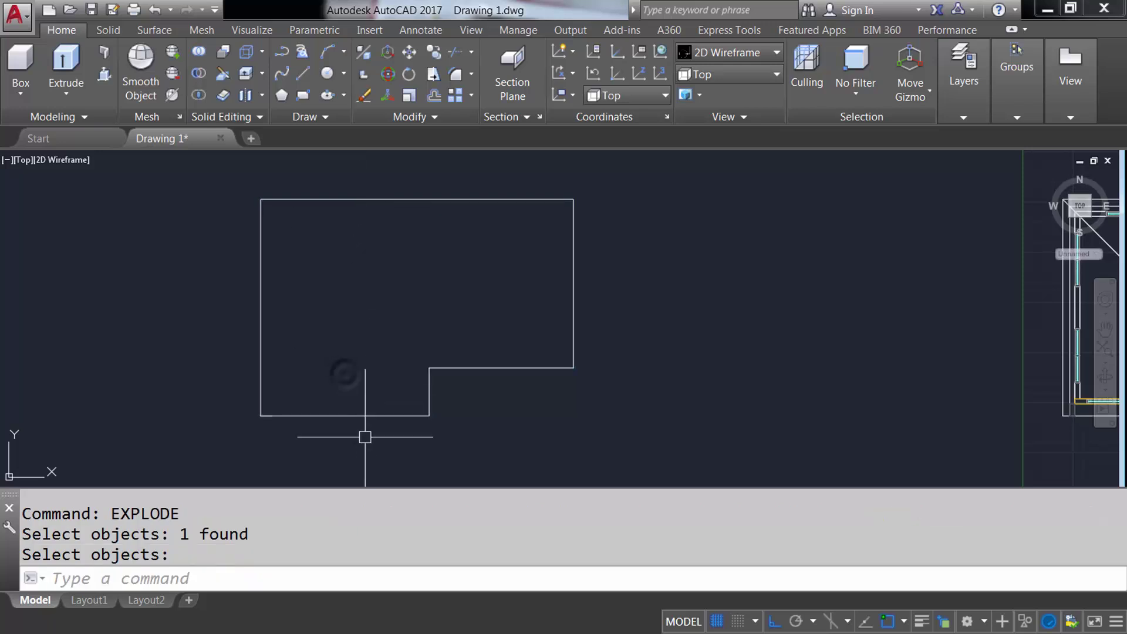
{"action": "key", "text": "Return"}
{"action": "type", "text": "JOIN"}
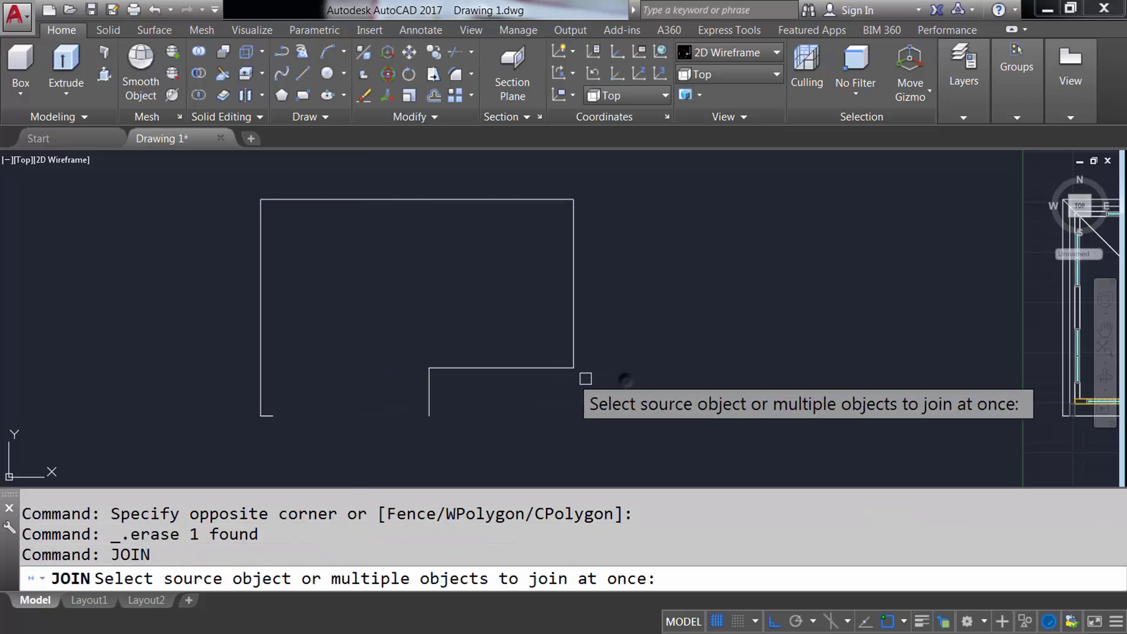
{"action": "left_click_drag", "start_coordinate": [586, 377], "coordinate": [245, 183]}
{"action": "right_click", "coordinate": [257, 250]}
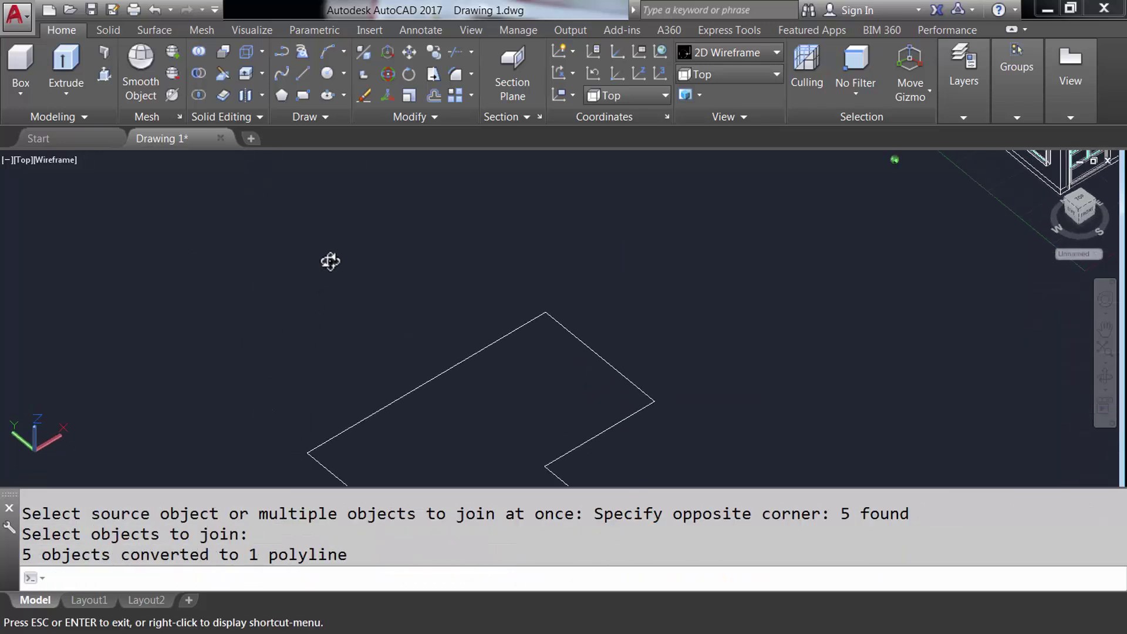
- Sweep the small fascia profile along the rejoined eaves path into a solid trim
{"action": "mouse_move", "coordinate": [310, 328]}
{"action": "middle_mouse_down", "text": "shift"}
{"action": "mouse_move", "coordinate": [365, 365]}
{"action": "mouse_move", "coordinate": [464, 356]}
{"action": "middle_mouse_up", "text": "shift"}
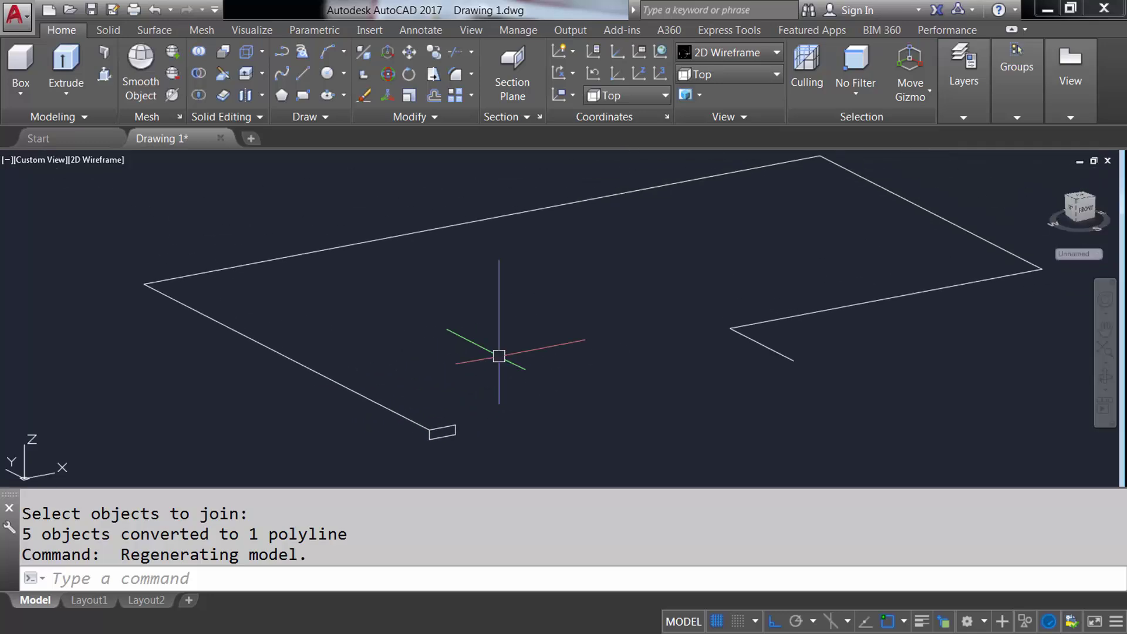
{"action": "type", "text": "SWEEP"}
{"action": "key", "text": "Return"}
{"action": "left_click", "coordinate": [445, 431]}
{"action": "key", "text": "Return"}
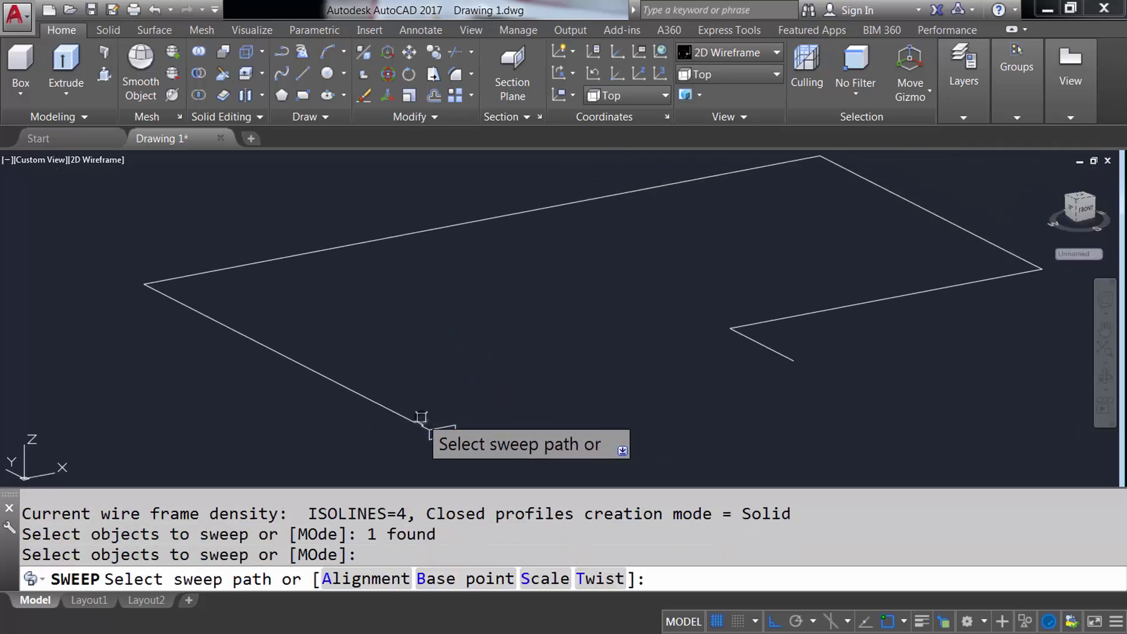
{"action": "scroll", "coordinate": [334, 410], "scroll_direction": "down", "scroll_amount": 3}
{"action": "middle_click_drag", "start_coordinate": [521, 300], "coordinate": [504, 336]}
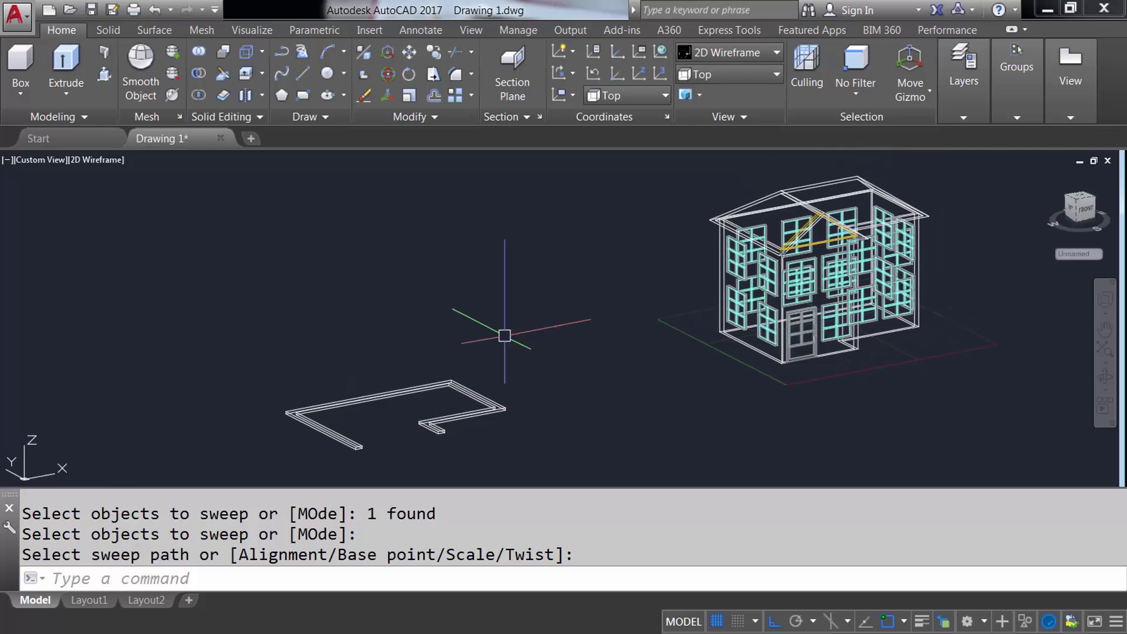
{"action": "type", "text": "m"}
{"action": "key", "text": "Return"}
- Move the swept fascia trim from its corner onto the house's roof corner
{"action": "left_click", "coordinate": [476, 392]}
{"action": "key", "text": "Return"}
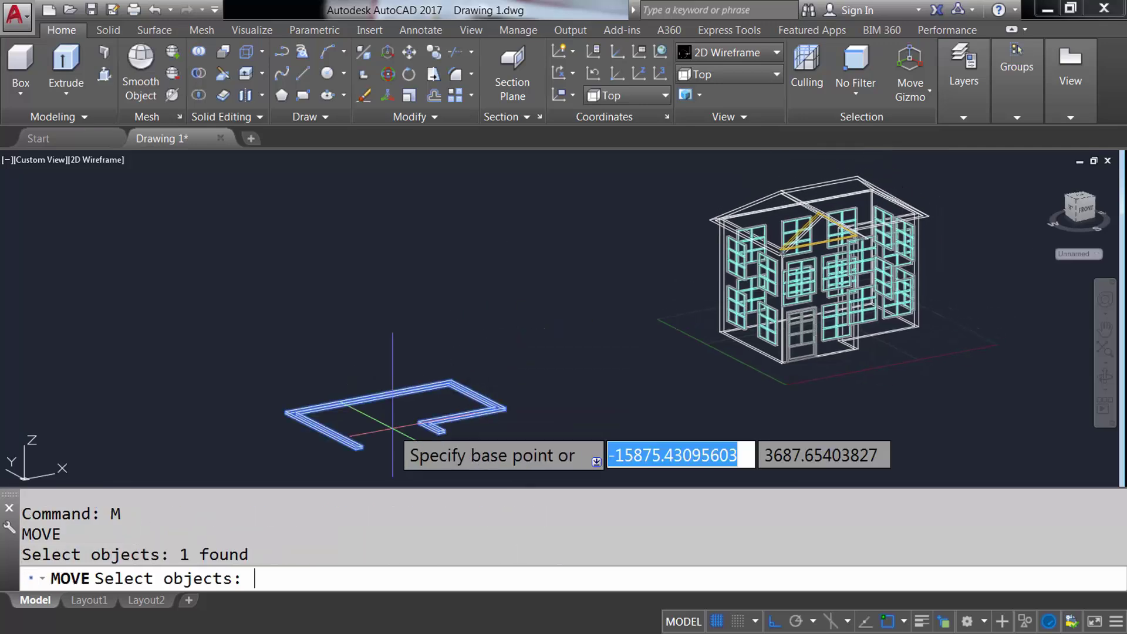
{"action": "scroll", "coordinate": [411, 435], "scroll_direction": "up", "scroll_amount": 4}
{"action": "scroll", "coordinate": [486, 398], "scroll_direction": "up", "scroll_amount": 2}
{"action": "left_click", "coordinate": [486, 398]}
{"action": "scroll", "coordinate": [362, 412], "scroll_direction": "down", "scroll_amount": 1}
{"action": "scroll", "coordinate": [375, 397], "scroll_direction": "down", "scroll_amount": 5}
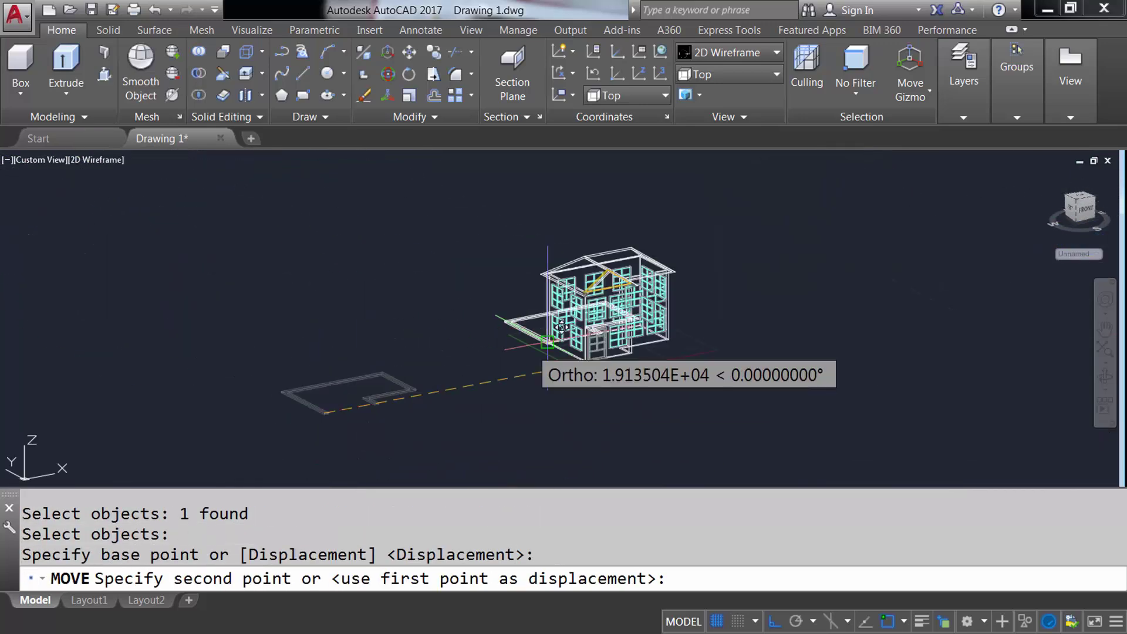
{"action": "scroll", "coordinate": [541, 364], "scroll_direction": "up", "scroll_amount": 4}
{"action": "scroll", "coordinate": [704, 427], "scroll_direction": "up", "scroll_amount": 2}
{"action": "left_click", "coordinate": [653, 398]}
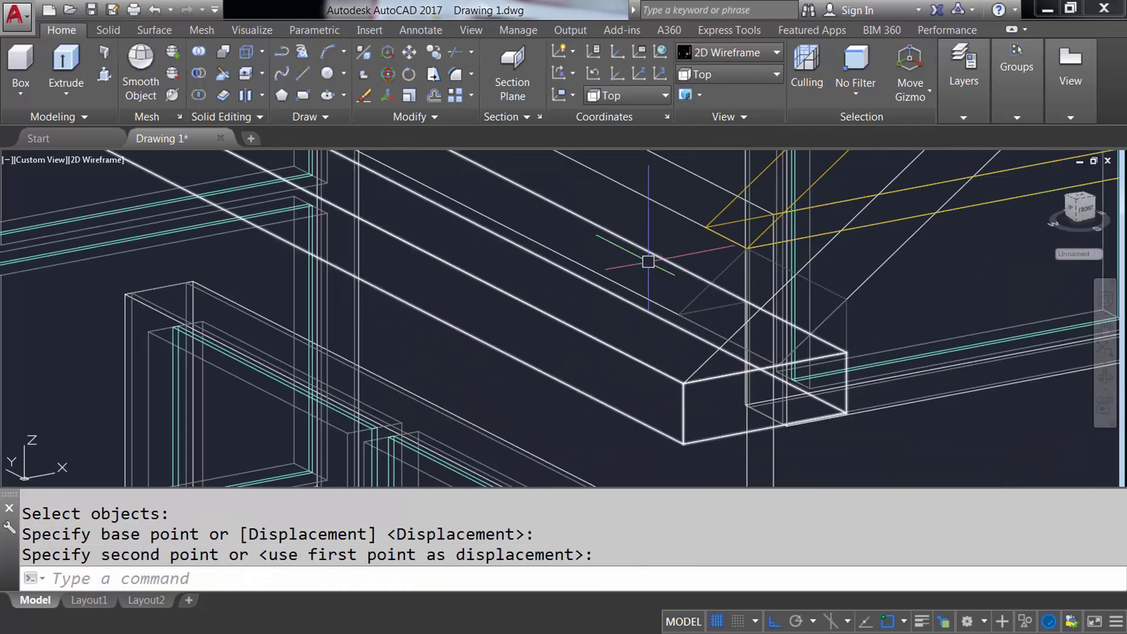
- Assign the fascia trim to the eaves layer
{"action": "left_click", "coordinate": [613, 414]}
{"action": "left_click", "coordinate": [776, 277]}
{"action": "left_click", "coordinate": [961, 117]}
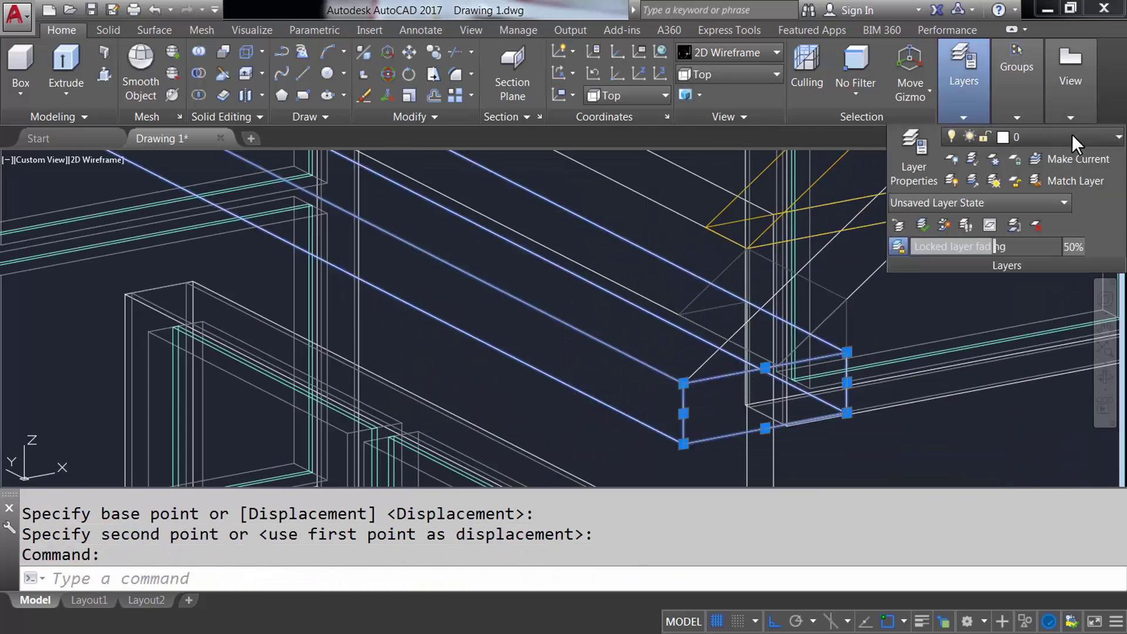
{"action": "left_click", "coordinate": [1071, 135]}
{"action": "left_click", "coordinate": [1040, 200]}
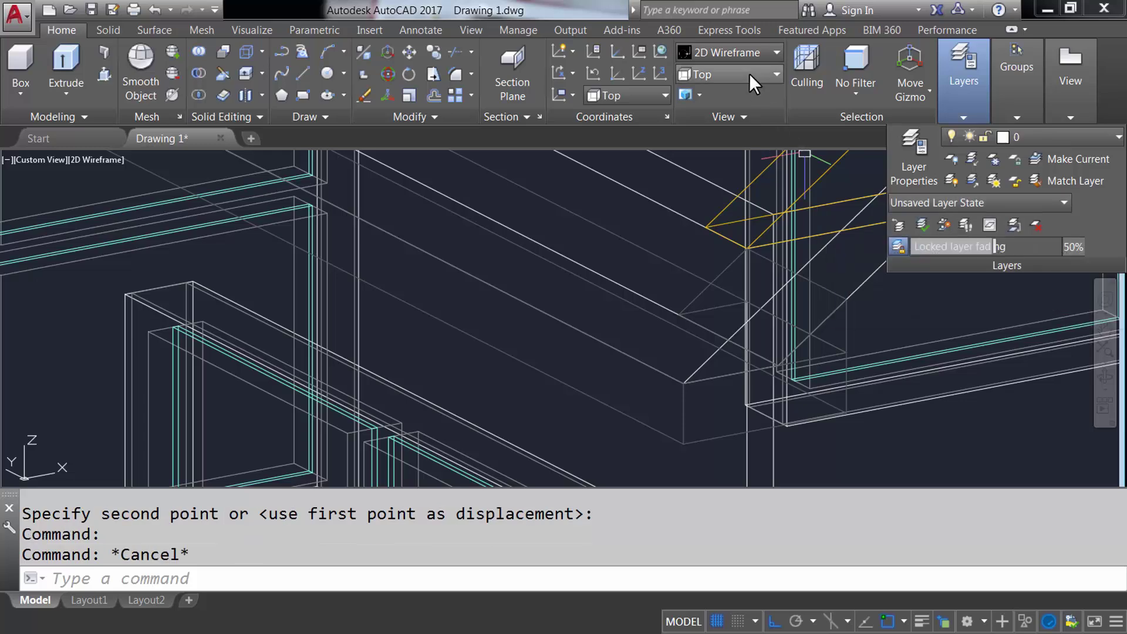
- Switch the visual style to Shaded and orbit around the house
{"action": "left_click", "coordinate": [734, 52]}
{"action": "left_click", "coordinate": [712, 151]}
{"action": "mouse_move", "coordinate": [674, 241]}
{"action": "middle_mouse_down", "text": "shift"}
{"action": "mouse_move", "coordinate": [521, 249]}
{"action": "mouse_move", "coordinate": [599, 294]}
{"action": "mouse_move", "coordinate": [779, 272]}
{"action": "mouse_move", "coordinate": [915, 223]}
{"action": "mouse_move", "coordinate": [816, 368]}
{"action": "mouse_move", "coordinate": [767, 334]}
{"action": "mouse_move", "coordinate": [895, 347]}
{"action": "mouse_move", "coordinate": [221, 309]}
{"action": "mouse_move", "coordinate": [154, 294]}
{"action": "mouse_move", "coordinate": [269, 306]}
{"action": "mouse_move", "coordinate": [299, 332]}
{"action": "mouse_move", "coordinate": [389, 251]}
{"action": "middle_mouse_up", "text": "shift"}
{"action": "left_click", "coordinate": [616, 295]}
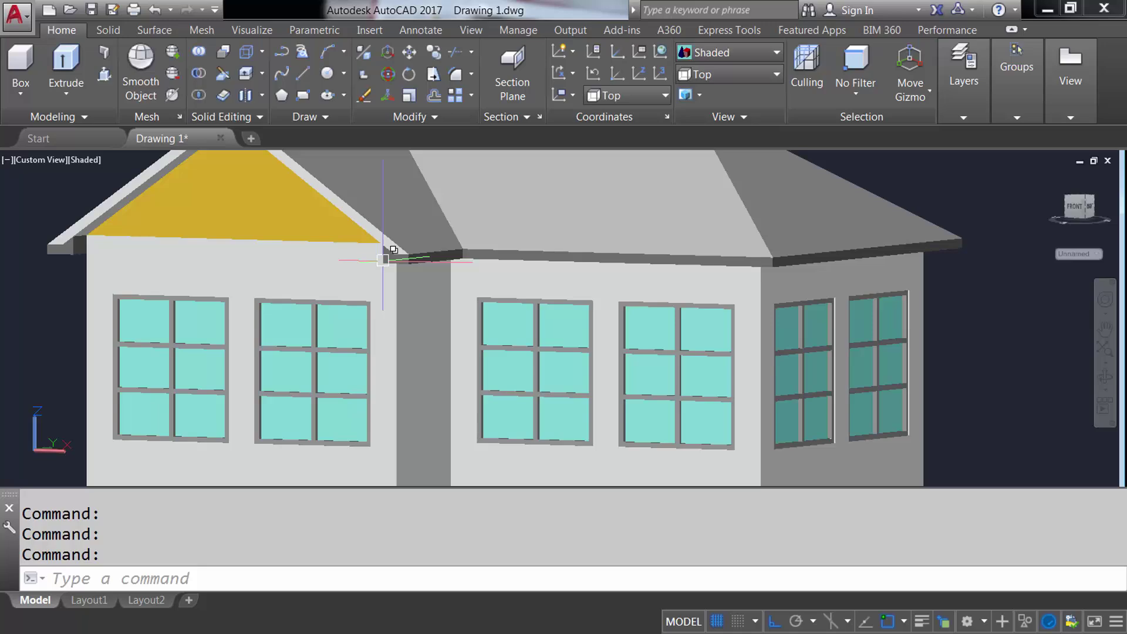
- In 2D Wireframe Top view, erase the two leftover objects beside the house
{"action": "left_click", "coordinate": [728, 52]}
{"action": "left_click", "coordinate": [735, 70]}
{"action": "left_click", "coordinate": [722, 90]}
{"action": "middle_click_drag", "start_coordinate": [463, 452], "coordinate": [463, 382]}
{"action": "left_click", "coordinate": [402, 400]}
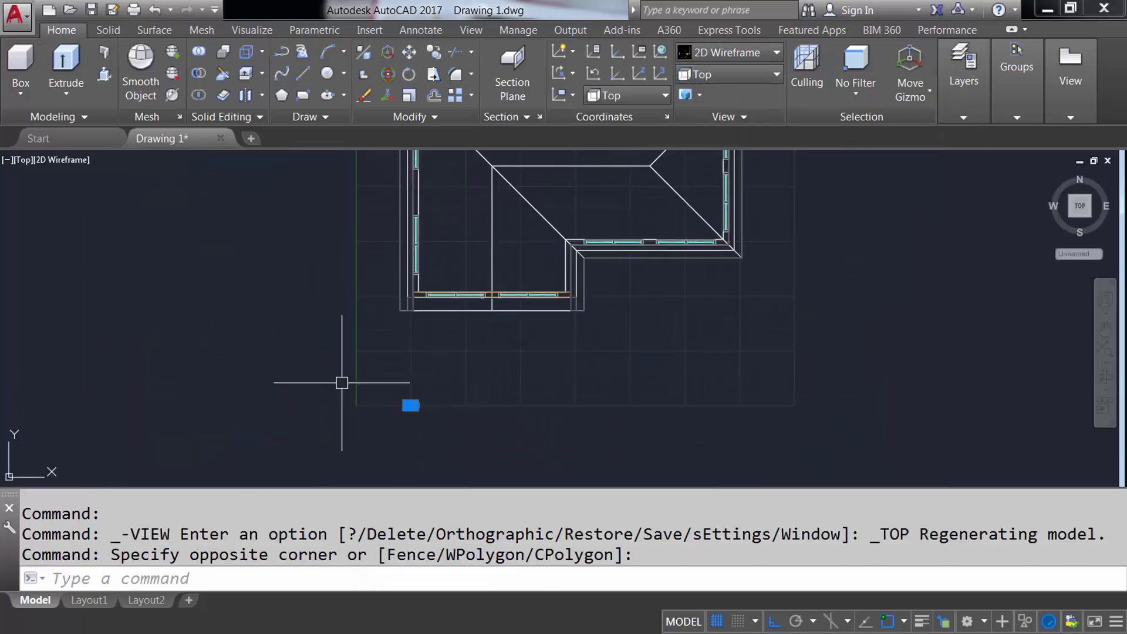
{"action": "left_click", "coordinate": [342, 383]}
{"action": "key", "text": "Delete"}
- Switch to the Front view zoomed in on the roof-edge corner
{"action": "scroll", "coordinate": [377, 307], "scroll_direction": "up", "scroll_amount": 4}
{"action": "scroll", "coordinate": [383, 352], "scroll_direction": "up", "scroll_amount": 2}
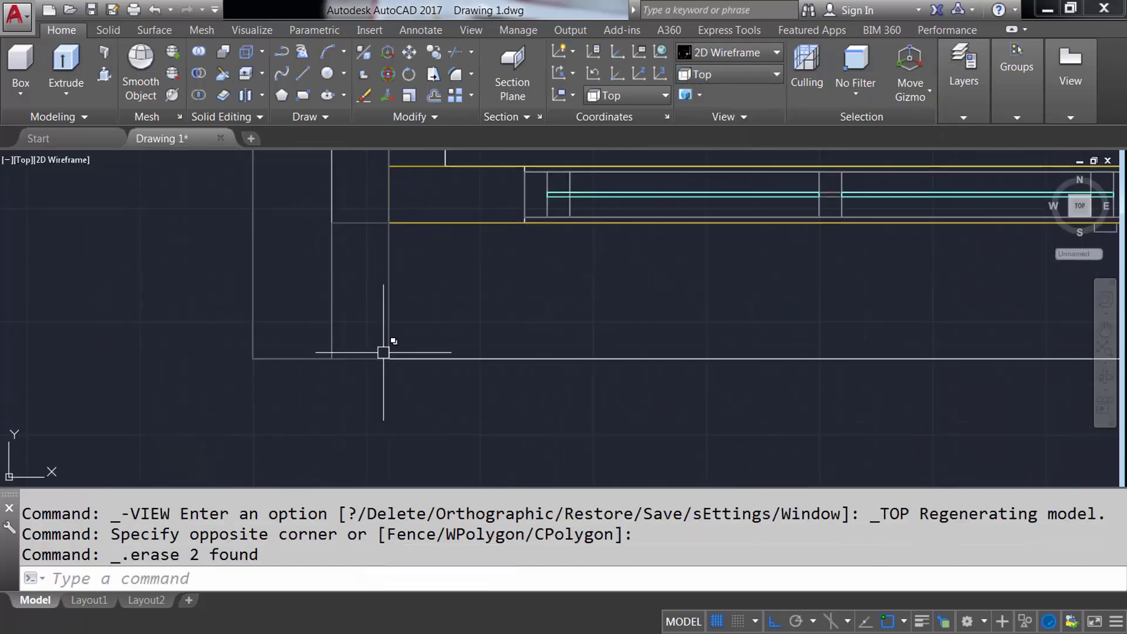
{"action": "left_click", "coordinate": [722, 74]}
{"action": "left_click", "coordinate": [700, 164]}
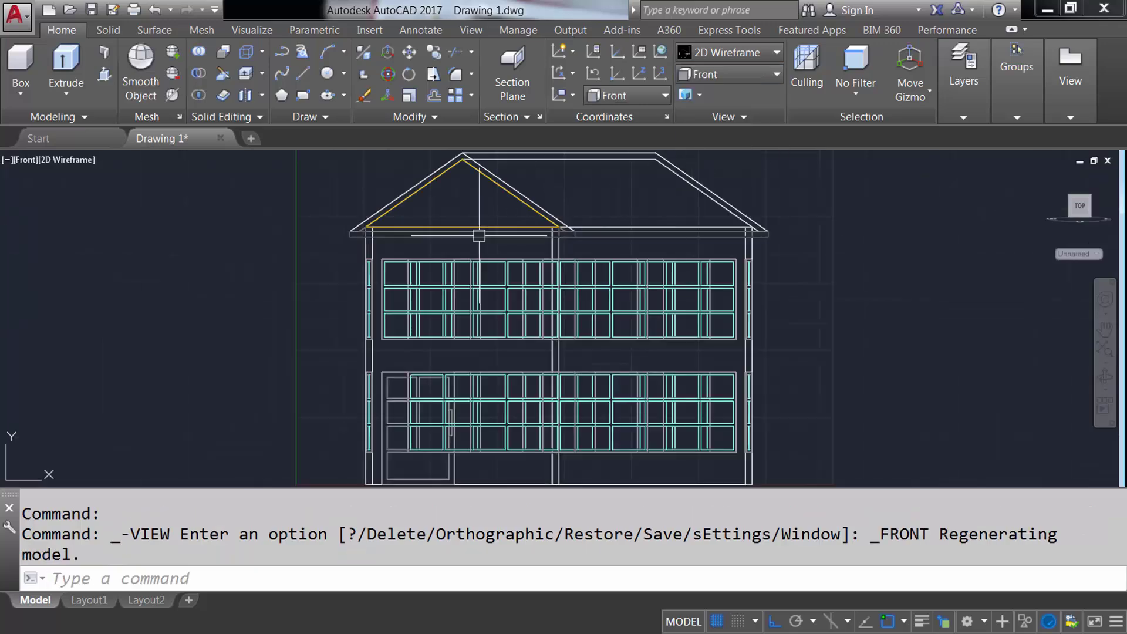
{"action": "scroll", "coordinate": [297, 231], "scroll_direction": "up", "scroll_amount": 3}
{"action": "scroll", "coordinate": [251, 307], "scroll_direction": "up", "scroll_amount": 2}
{"action": "middle_click_drag", "start_coordinate": [252, 307], "coordinate": [392, 393]}
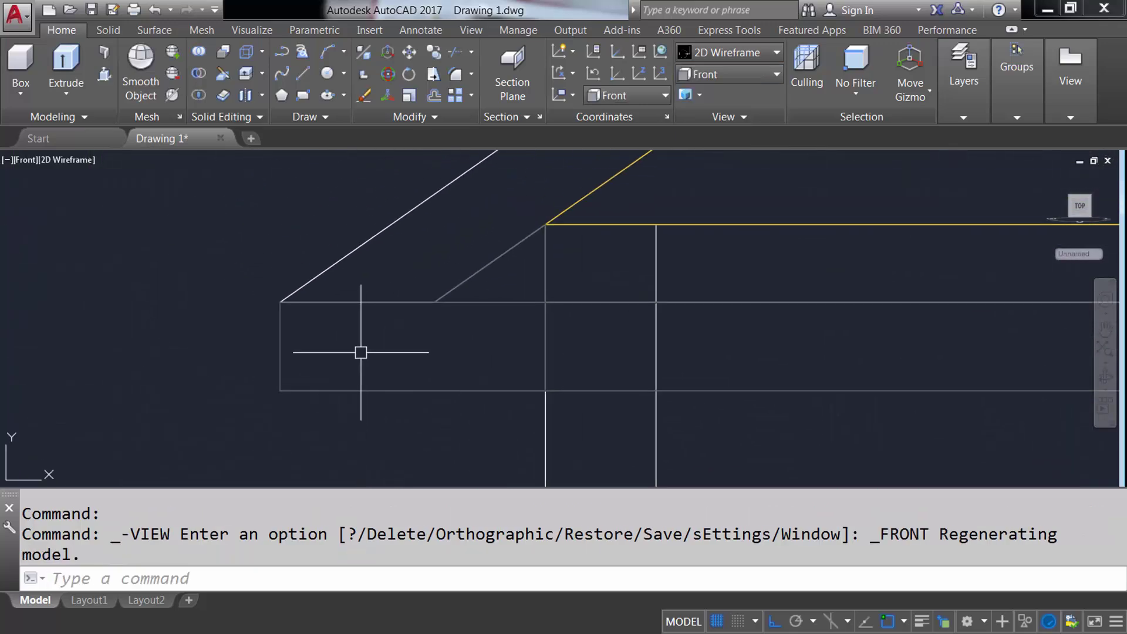
{"action": "type", "text": "UNION"}
{"action": "key", "text": "Return"}
- Union the fascia box with the overlapping roof-edge wedge
{"action": "left_click", "coordinate": [280, 346]}
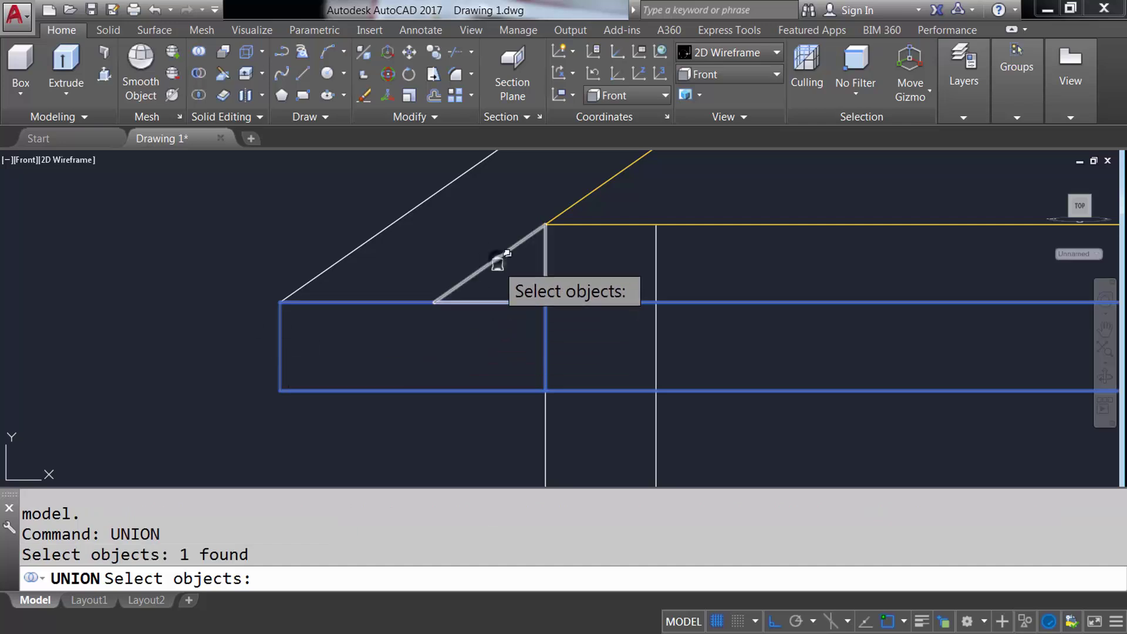
{"action": "left_click", "coordinate": [520, 257]}
{"action": "left_click", "coordinate": [553, 322]}
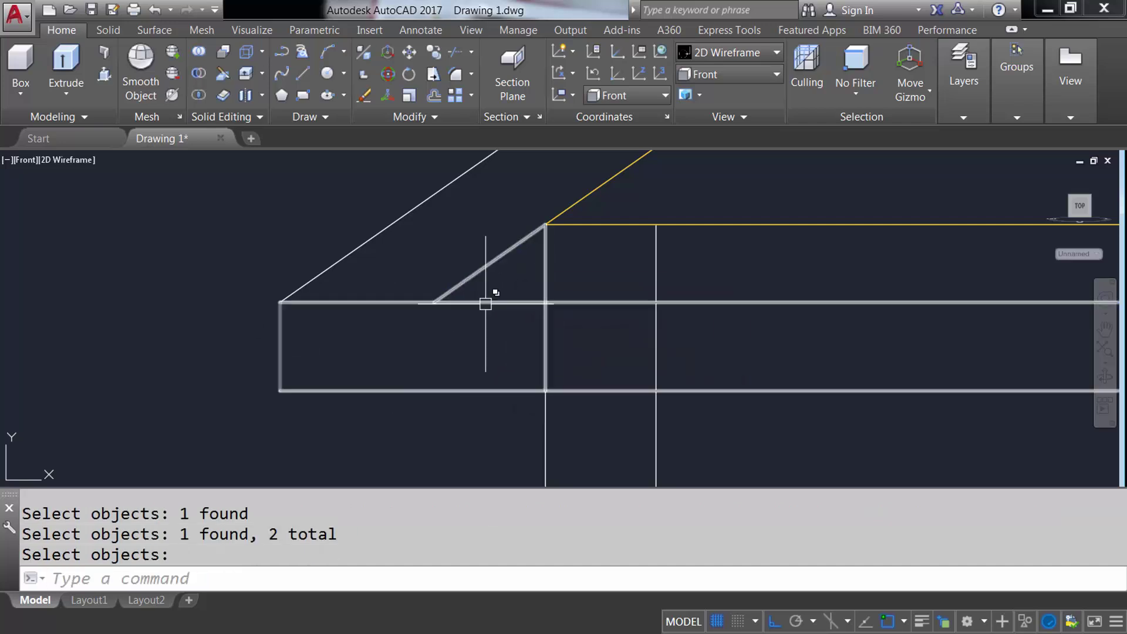
{"action": "type", "text": "L"}
- Draw a short horizontal line at the box's lower-left corner and move it up 8
{"action": "key", "text": "Return"}
{"action": "left_click", "coordinate": [280, 391]}
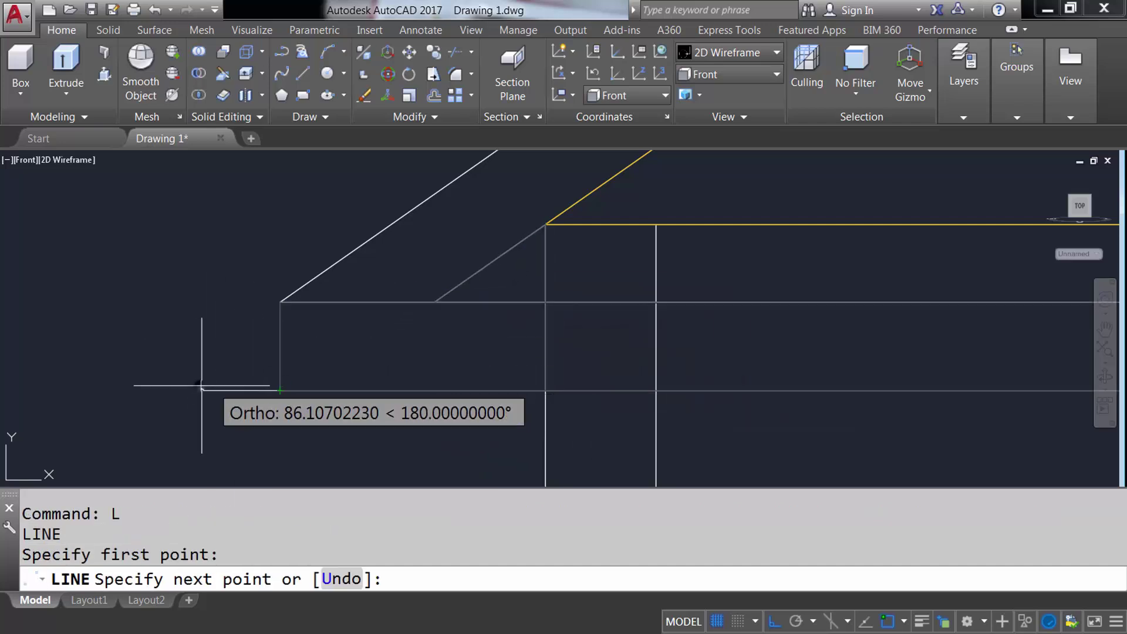
{"action": "left_click", "coordinate": [201, 390]}
{"action": "key", "text": "Return"}
{"action": "type", "text": "M"}
{"action": "key", "text": "Return"}
{"action": "left_click", "coordinate": [221, 386]}
{"action": "left_click", "coordinate": [156, 422]}
{"action": "key", "text": "Return"}
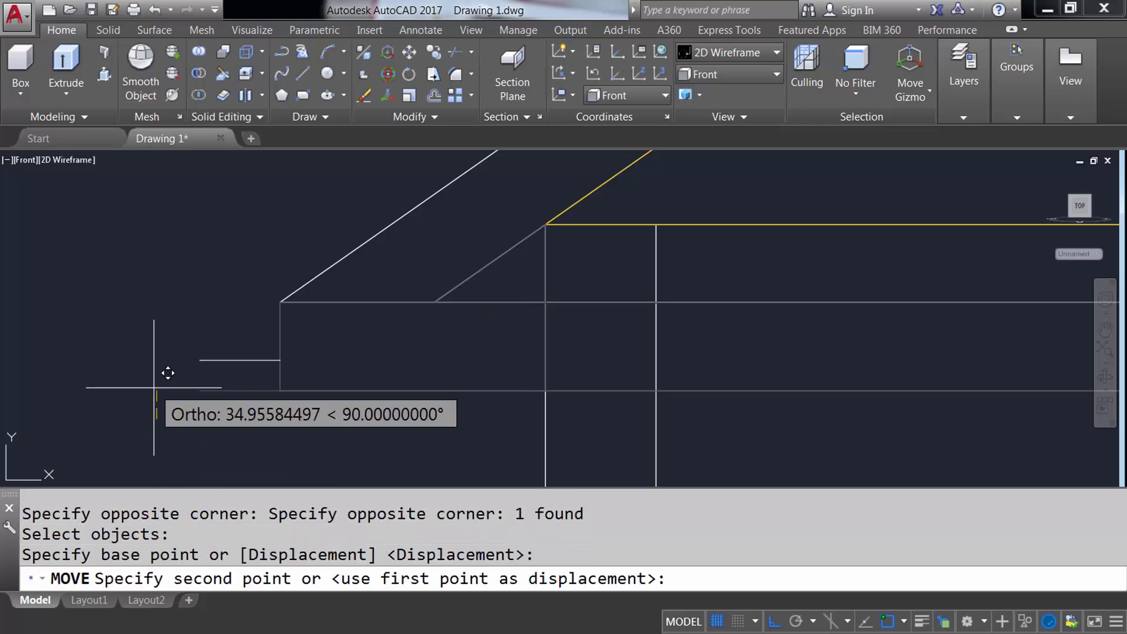
{"action": "type", "text": "8"}
{"action": "key", "text": "Return"}
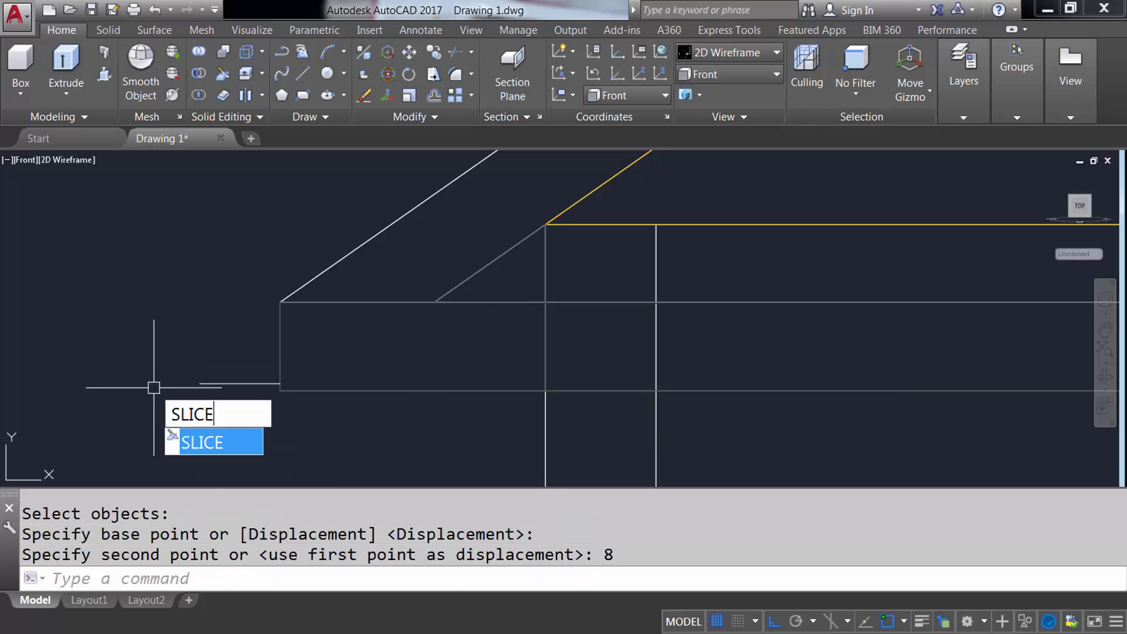
- Slice the fascia solid along the raised line
{"action": "left_click", "coordinate": [315, 389]}
{"action": "key", "text": "Return"}
{"action": "left_click", "coordinate": [280, 383]}
{"action": "left_click", "coordinate": [202, 384]}
{"action": "key", "text": "Return"}
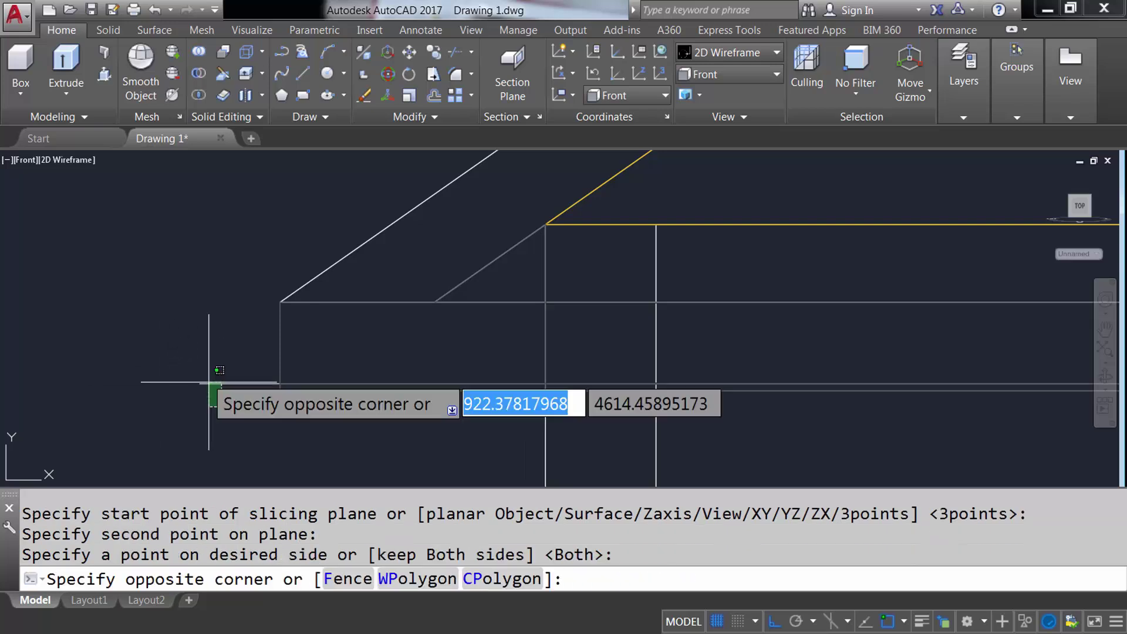
{"action": "key", "text": "Delete"}
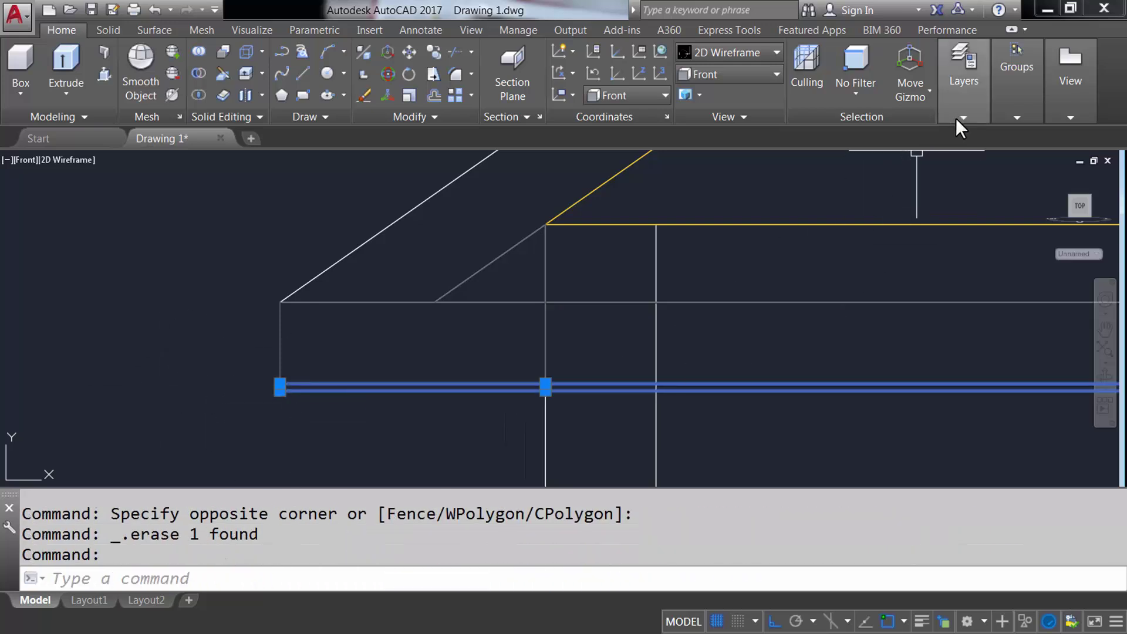
- Put the sliced bottom strip on the eaves layer
{"action": "left_click", "coordinate": [955, 118]}
{"action": "left_click", "coordinate": [1068, 139]}
{"action": "left_click", "coordinate": [1043, 214]}
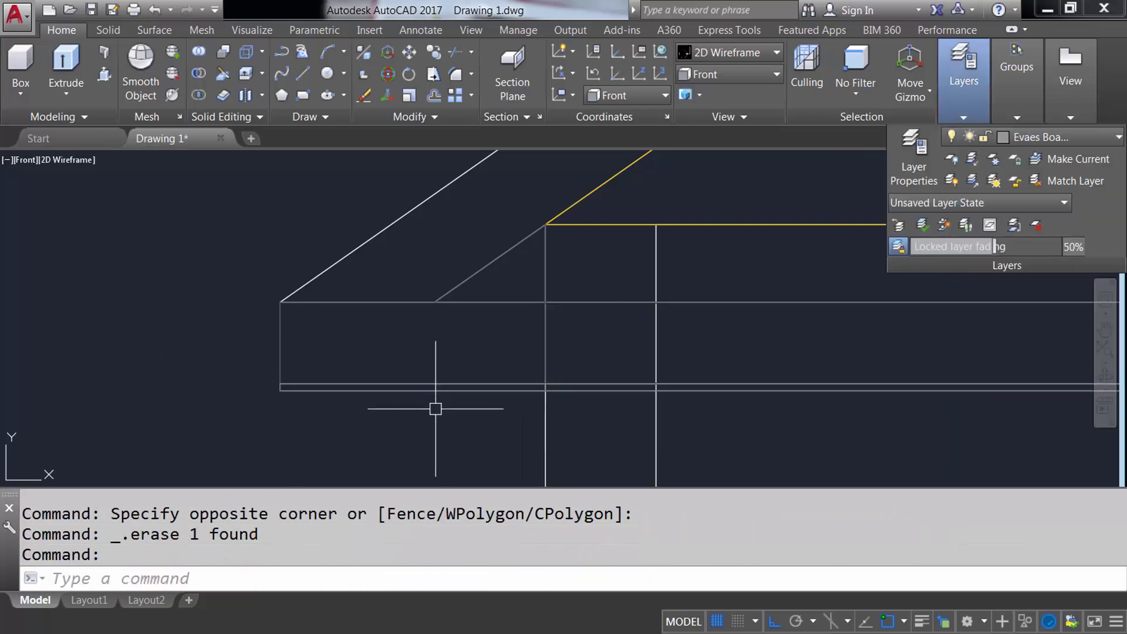
{"action": "key", "text": "Escape"}
{"action": "key", "text": "Escape"}
{"action": "scroll", "coordinate": [282, 389], "scroll_direction": "down", "scroll_amount": 4}
{"action": "middle_click_drag", "start_coordinate": [503, 290], "coordinate": [283, 348]}
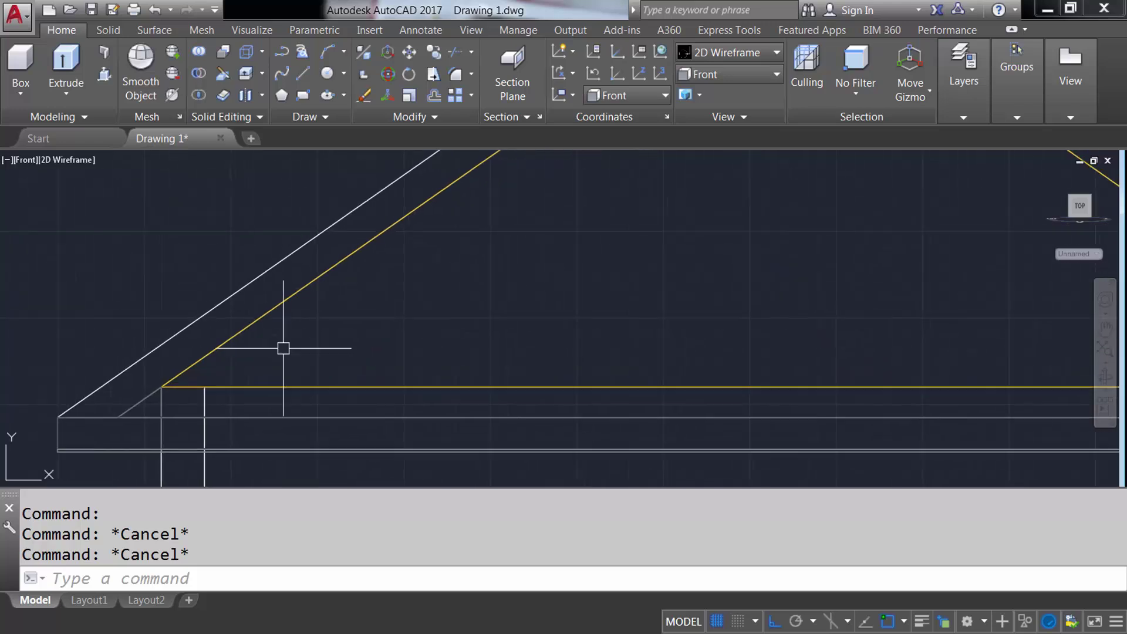
- Trace the roof's gable outline as a polyline from the eave corner over the apex
{"action": "scroll", "coordinate": [167, 356], "scroll_direction": "up", "scroll_amount": 3}
{"action": "scroll", "coordinate": [240, 328], "scroll_direction": "up", "scroll_amount": 2}
{"action": "type", "text": "PL"}
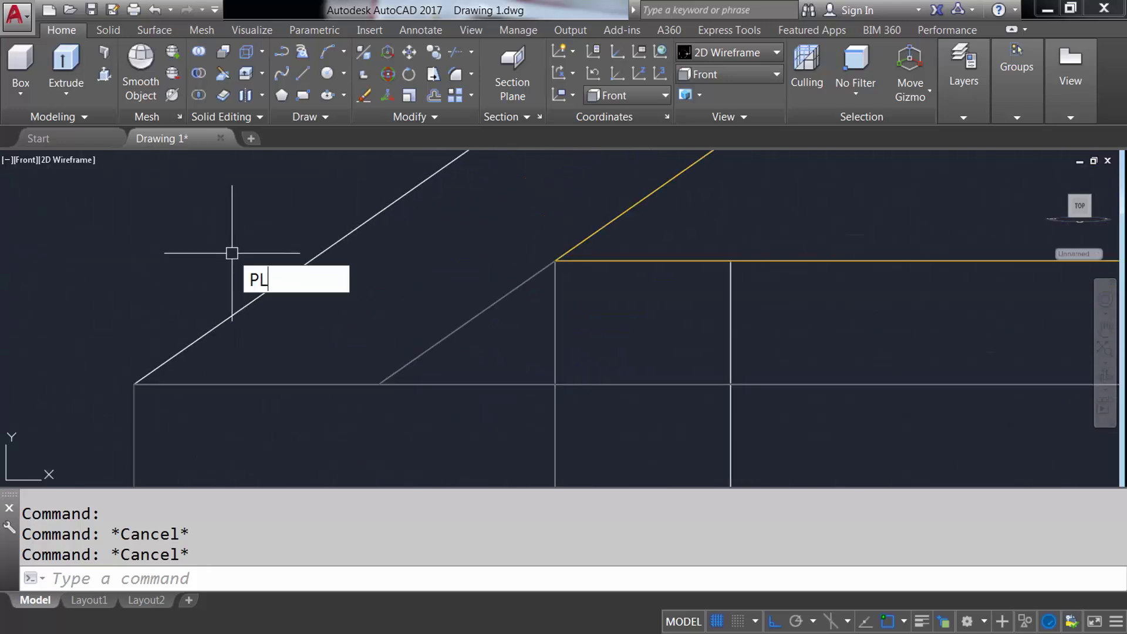
{"action": "key", "text": "Return"}
{"action": "left_click", "coordinate": [134, 384]}
{"action": "scroll", "coordinate": [203, 379], "scroll_direction": "down", "scroll_amount": 2}
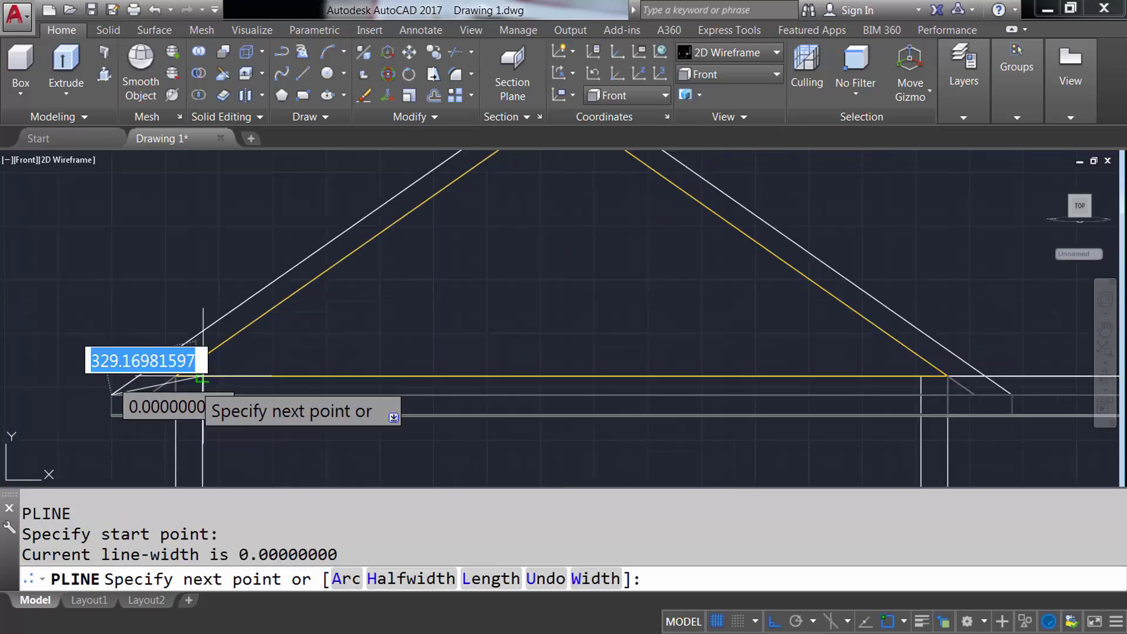
{"action": "mouse_move", "coordinate": [203, 379]}
{"action": "middle_mouse_down"}
{"action": "mouse_move", "coordinate": [605, 314]}
{"action": "mouse_move", "coordinate": [440, 206]}
{"action": "mouse_move", "coordinate": [837, 411]}
{"action": "middle_mouse_up"}
{"action": "left_click", "coordinate": [440, 202]}
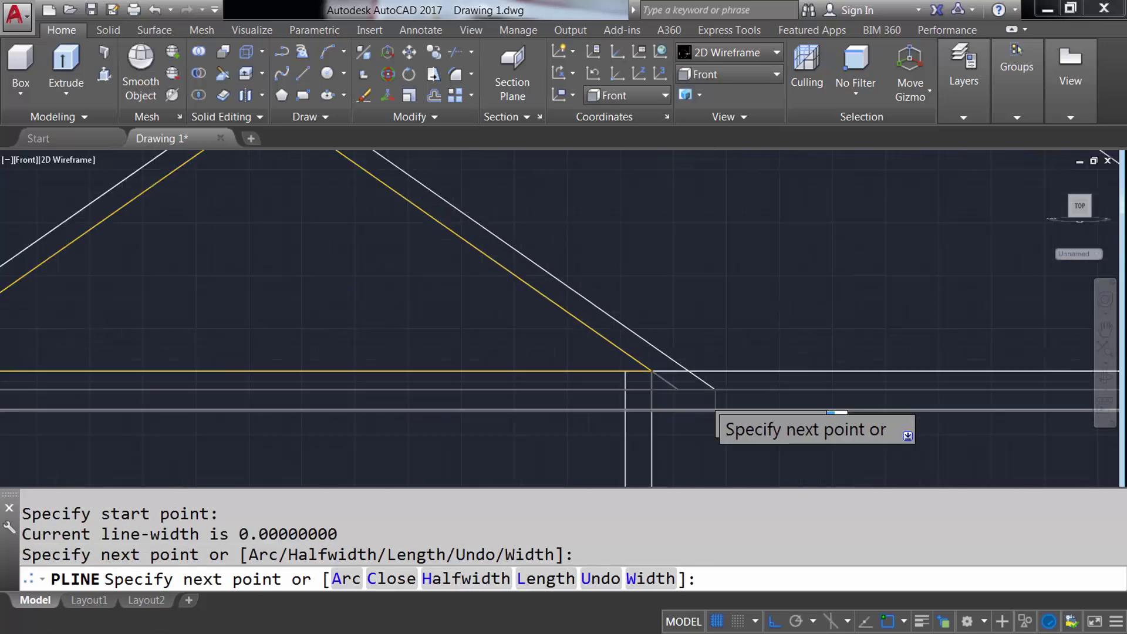
{"action": "scroll", "coordinate": [709, 392], "scroll_direction": "up", "scroll_amount": 6}
{"action": "left_click", "coordinate": [753, 382]}
{"action": "left_click", "coordinate": [515, 379]}
{"action": "scroll", "coordinate": [608, 415], "scroll_direction": "down", "scroll_amount": 6}
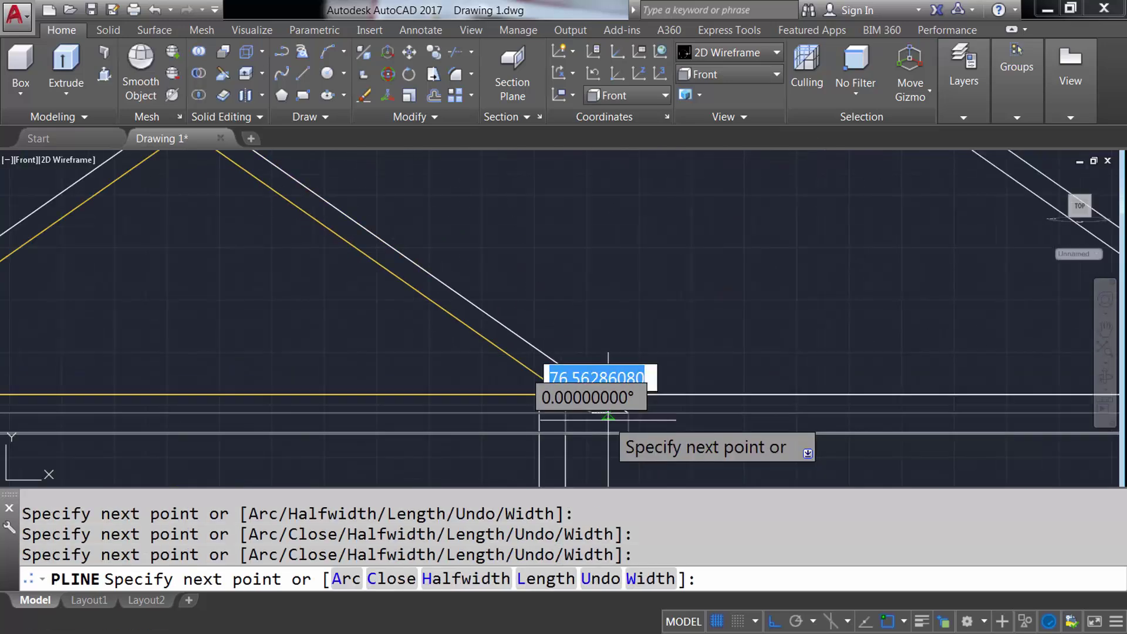
{"action": "middle_click_drag", "start_coordinate": [195, 193], "coordinate": [512, 297]}
{"action": "scroll", "coordinate": [432, 329], "scroll_direction": "up", "scroll_amount": 4}
{"action": "scroll", "coordinate": [439, 316], "scroll_direction": "down", "scroll_amount": 4}
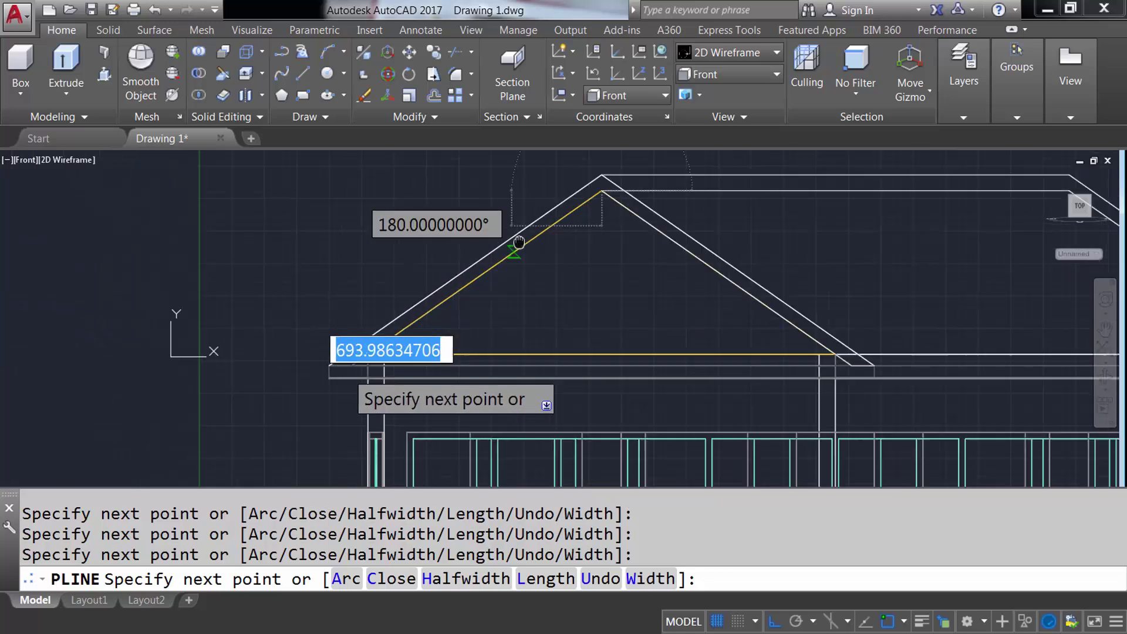
{"action": "scroll", "coordinate": [377, 397], "scroll_direction": "up", "scroll_amount": 3}
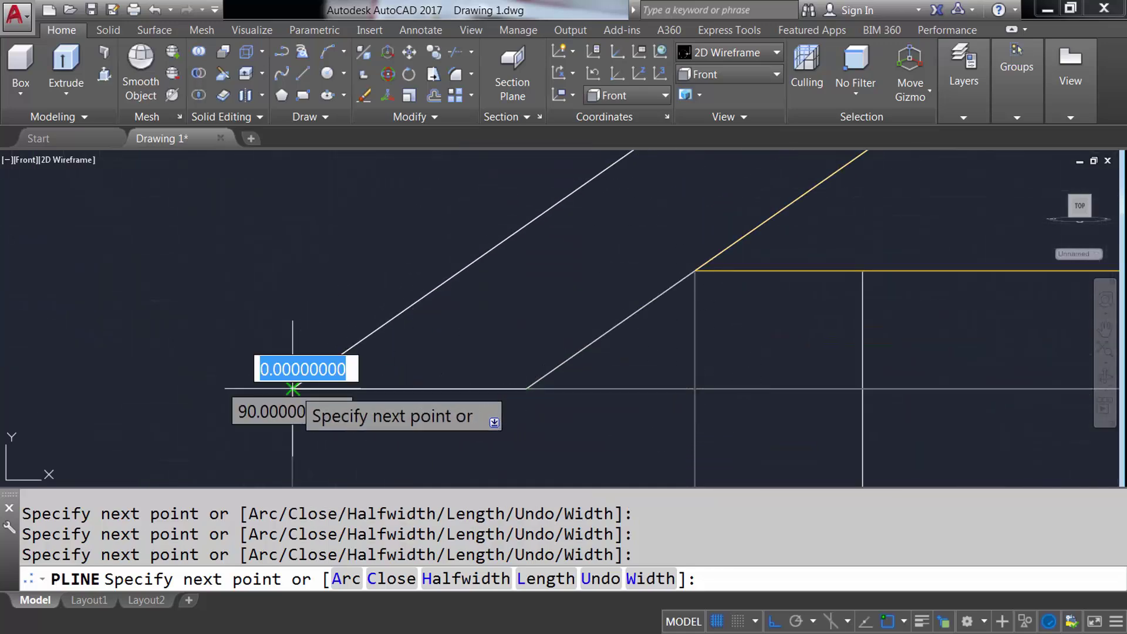
{"action": "key", "text": "Return"}
- Move the roof outline polyline 10000 units away from the house
{"action": "type", "text": "M"}
{"action": "key", "text": "Return"}
{"action": "left_click", "coordinate": [423, 296]}
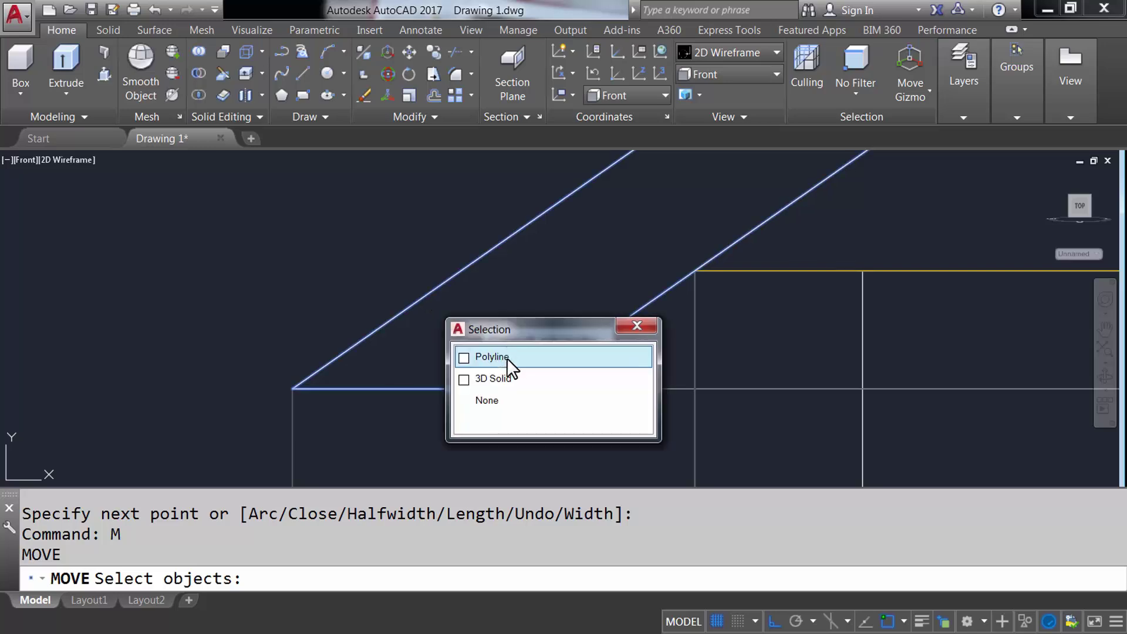
{"action": "left_click", "coordinate": [508, 365]}
{"action": "key", "text": "Return"}
{"action": "scroll", "coordinate": [554, 289], "scroll_direction": "down", "scroll_amount": 3}
{"action": "left_click", "coordinate": [561, 296]}
{"action": "type", "text": "10000"}
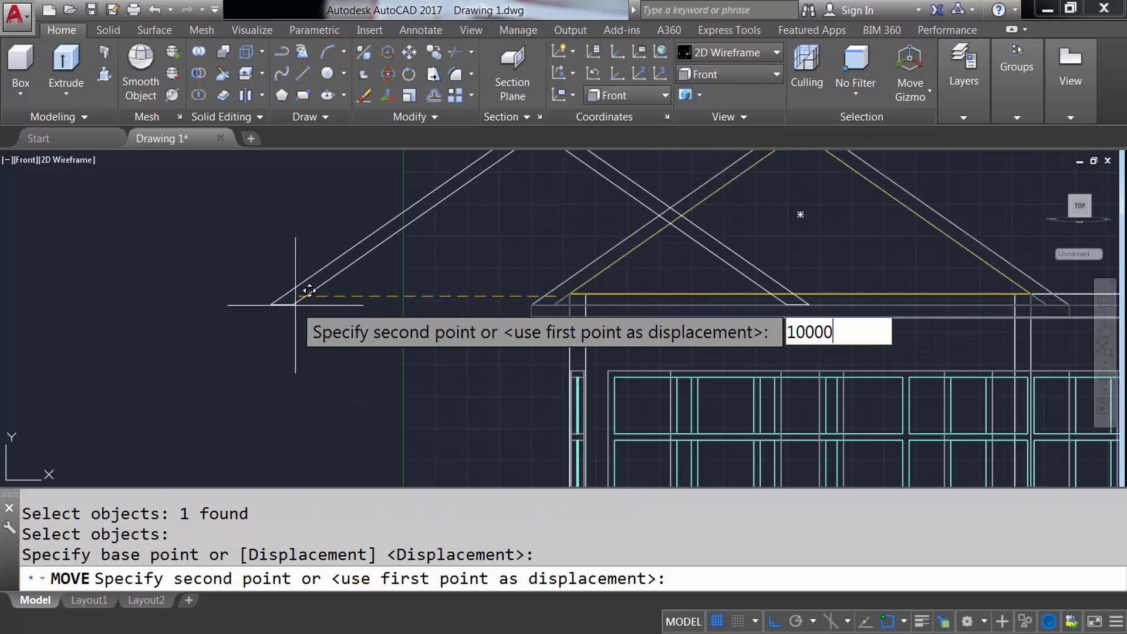
{"action": "key", "text": "Return"}
{"action": "scroll", "coordinate": [294, 304], "scroll_direction": "down", "scroll_amount": 3}
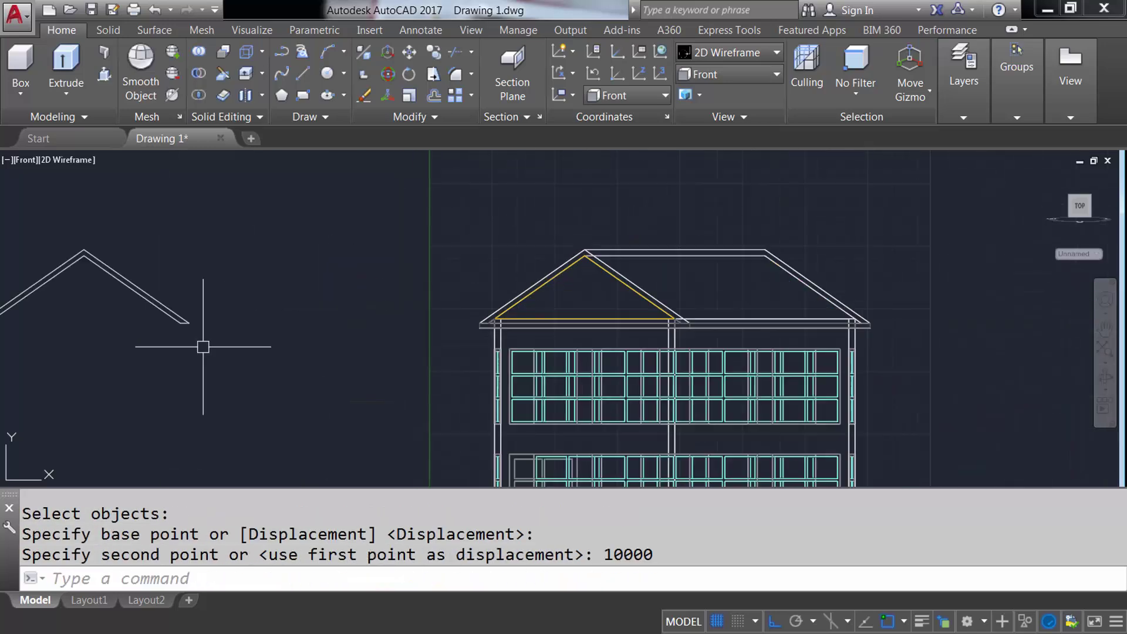
{"action": "middle_click_drag", "start_coordinate": [201, 344], "coordinate": [541, 344]}
{"action": "scroll", "coordinate": [541, 345], "scroll_direction": "up", "scroll_amount": 4}
- Offset the roof outline 40 units to the inside
{"action": "type", "text": "O"}
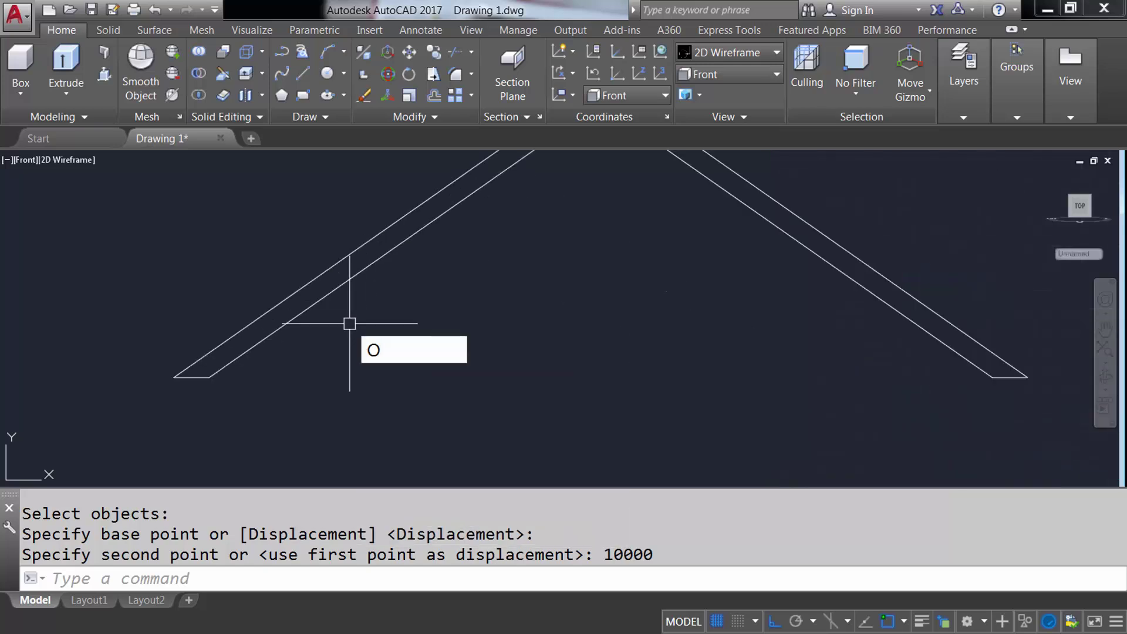
{"action": "key", "text": "Return"}
{"action": "type", "text": "40"}
{"action": "key", "text": "Return"}
{"action": "scroll", "coordinate": [211, 376], "scroll_direction": "up", "scroll_amount": 4}
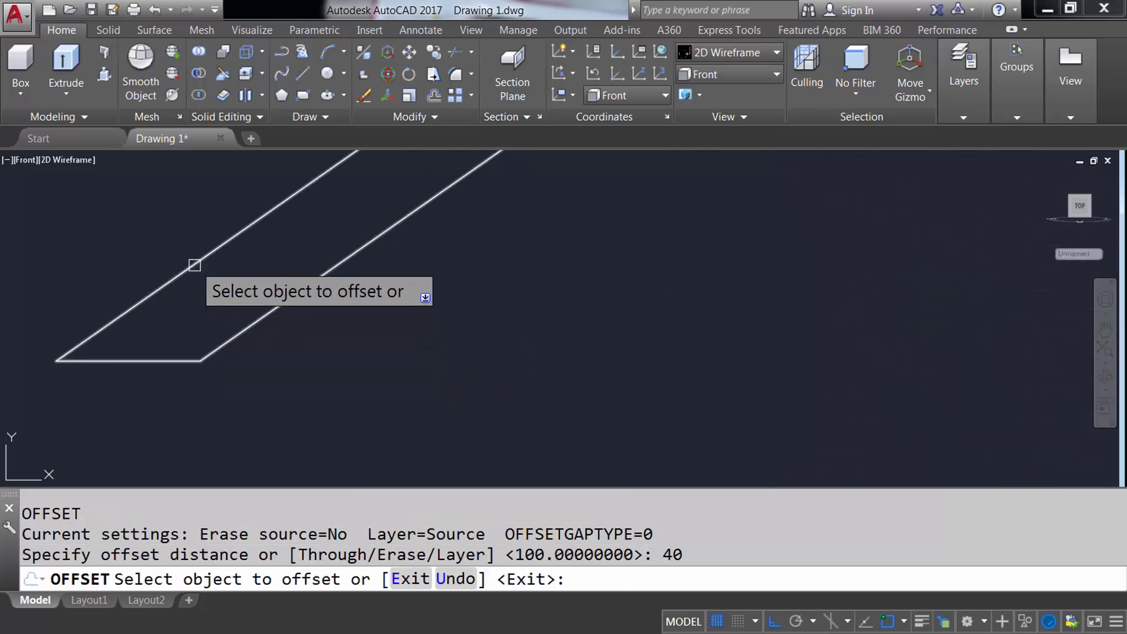
{"action": "left_click", "coordinate": [193, 263]}
{"action": "left_click", "coordinate": [229, 293]}
{"action": "key", "text": "Return"}
- In Top view, move the inner roof outline 40 units from the original
{"action": "left_click", "coordinate": [743, 79]}
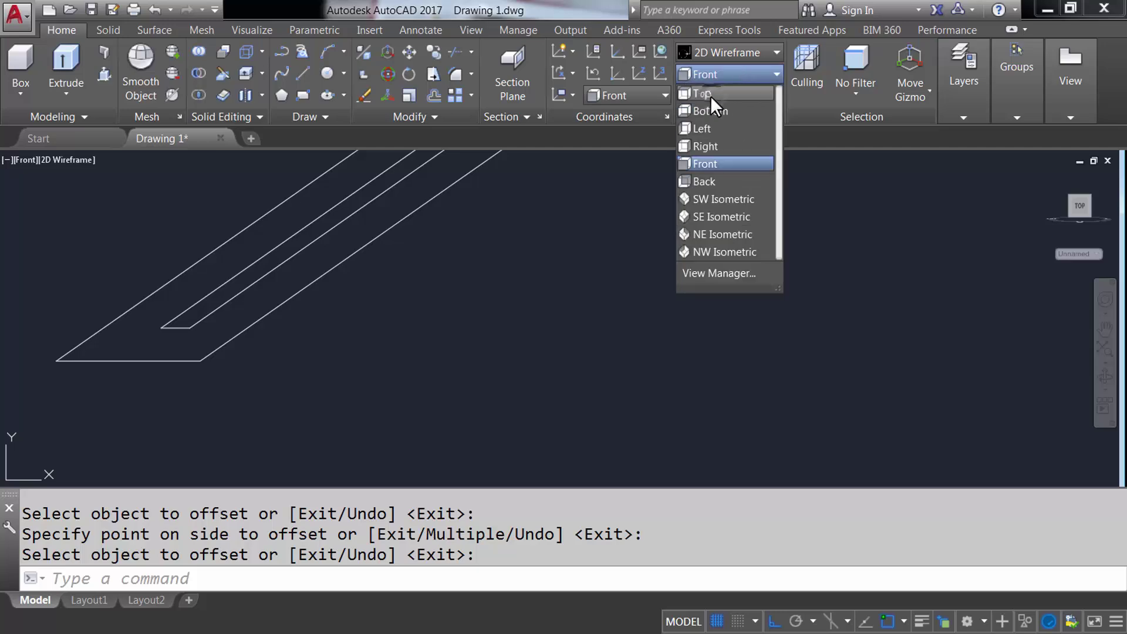
{"action": "left_click", "coordinate": [710, 96]}
{"action": "scroll", "coordinate": [490, 347], "scroll_direction": "up", "scroll_amount": 5}
{"action": "mouse_move", "coordinate": [395, 333]}
{"action": "middle_mouse_down"}
{"action": "mouse_move", "coordinate": [411, 361]}
{"action": "mouse_move", "coordinate": [395, 435]}
{"action": "middle_mouse_up"}
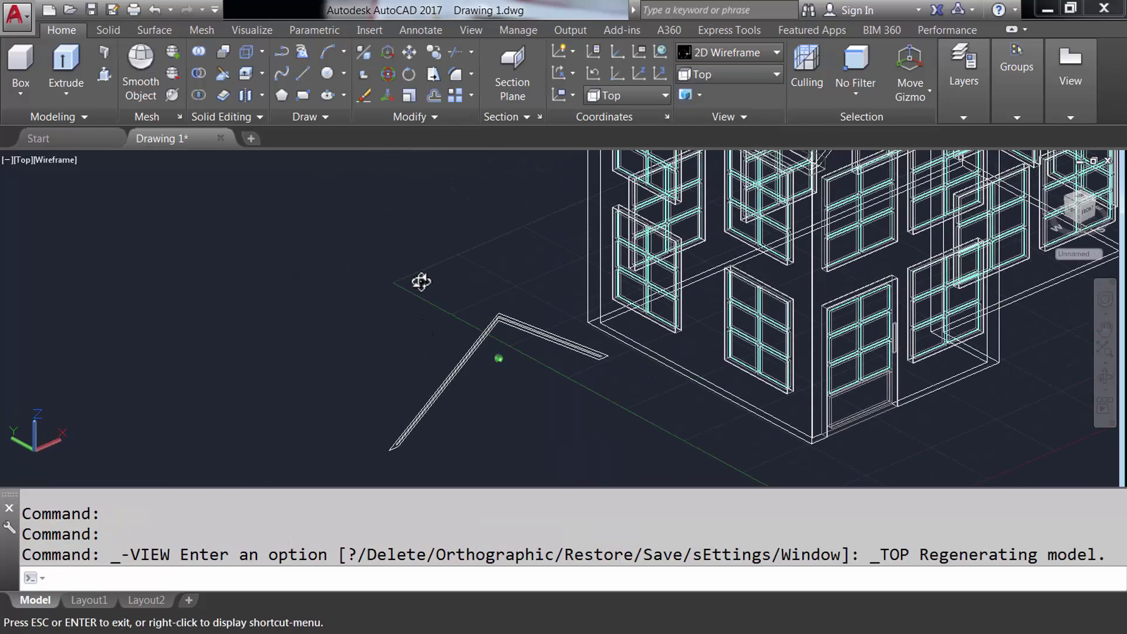
{"action": "type", "text": "M"}
{"action": "key", "text": "Return"}
{"action": "left_click", "coordinate": [402, 380]}
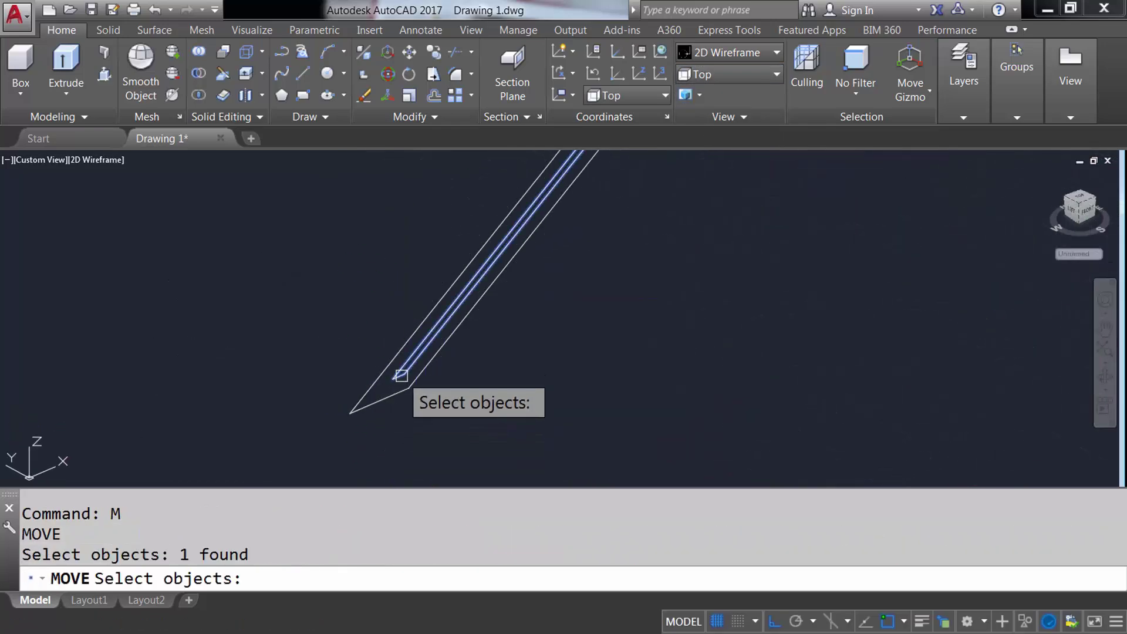
{"action": "key", "text": "Return"}
{"action": "left_click", "coordinate": [350, 412]}
{"action": "key", "text": "Return"}
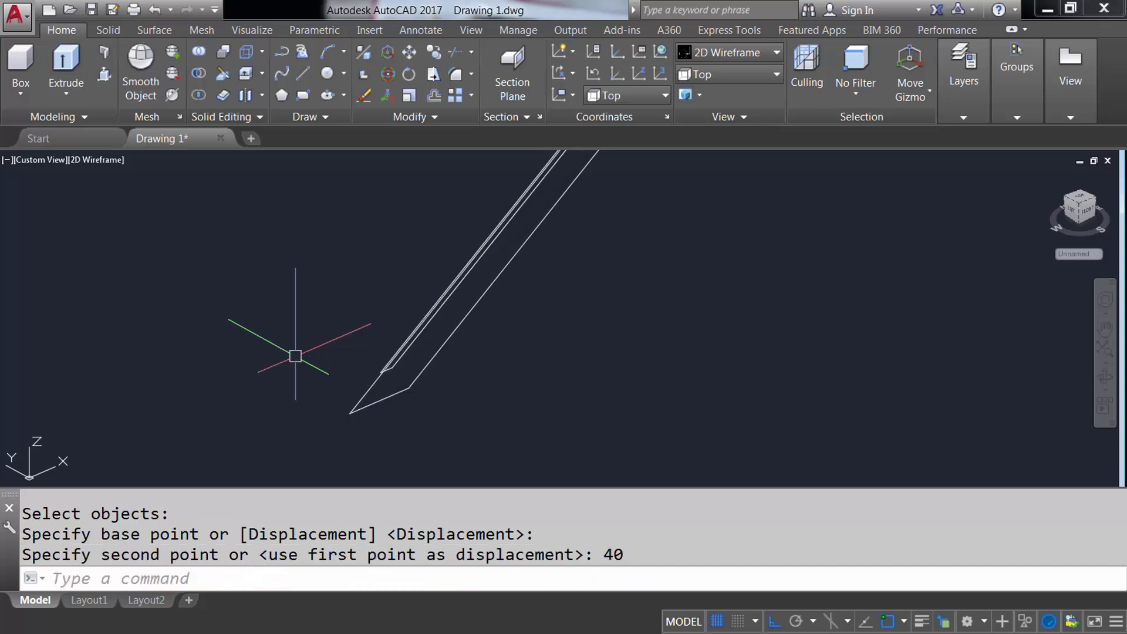
{"action": "type", "text": "LOFT"}
{"action": "key", "text": "Return"}
- Loft the two roof outlines into a solid fascia strip and view it shaded
{"action": "scroll", "coordinate": [347, 407], "scroll_direction": "up", "scroll_amount": 2}
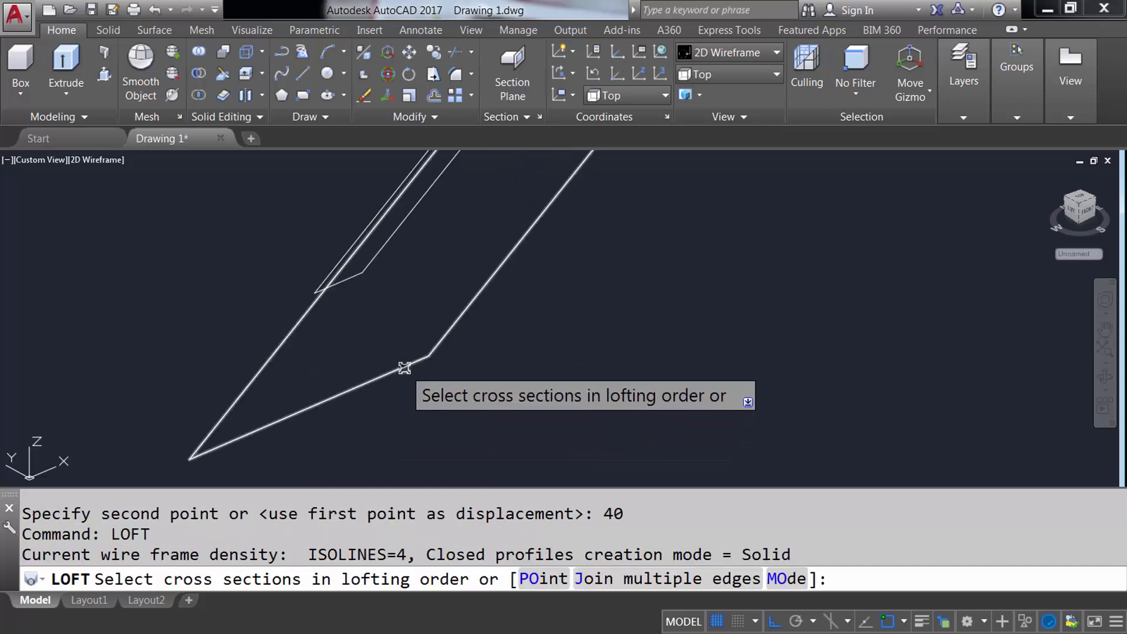
{"action": "left_click", "coordinate": [403, 368]}
{"action": "left_click", "coordinate": [354, 270]}
{"action": "key", "text": "Return"}
{"action": "scroll", "coordinate": [325, 407], "scroll_direction": "down", "scroll_amount": 2}
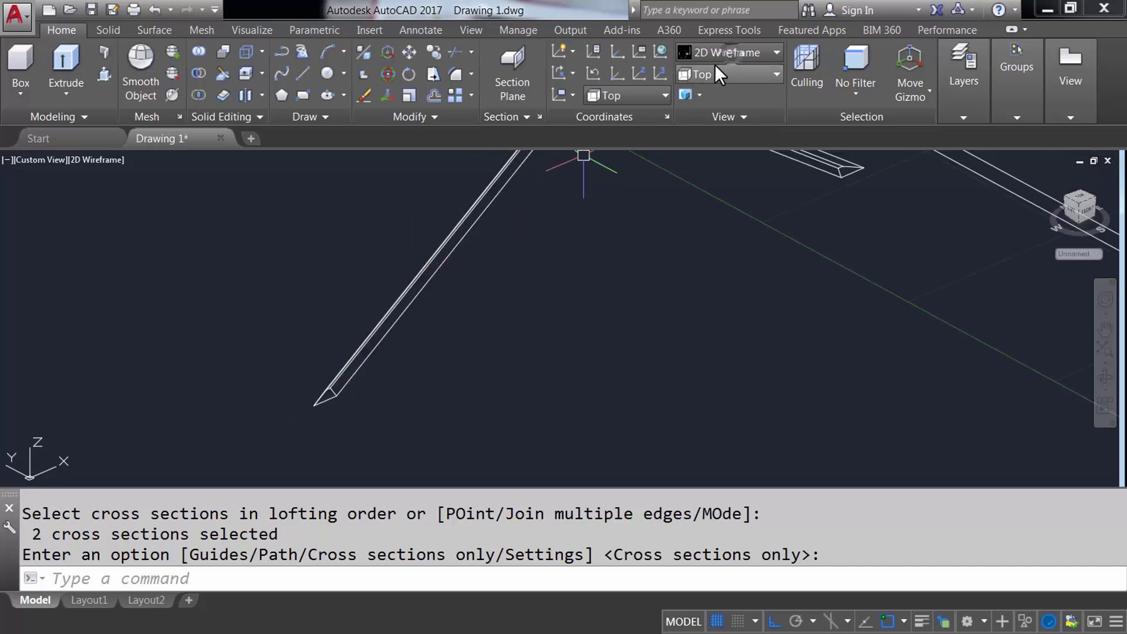
{"action": "left_click", "coordinate": [728, 52]}
{"action": "left_click", "coordinate": [712, 161]}
{"action": "mouse_move", "coordinate": [432, 307]}
{"action": "middle_mouse_down", "text": "shift"}
{"action": "mouse_move", "coordinate": [528, 282]}
{"action": "mouse_move", "coordinate": [327, 340]}
{"action": "middle_mouse_up", "text": "shift"}
- Copy the lofted fascia strip 10000 units onto the house
{"action": "scroll", "coordinate": [390, 370], "scroll_direction": "down", "scroll_amount": 2}
{"action": "scroll", "coordinate": [475, 293], "scroll_direction": "up", "scroll_amount": 3}
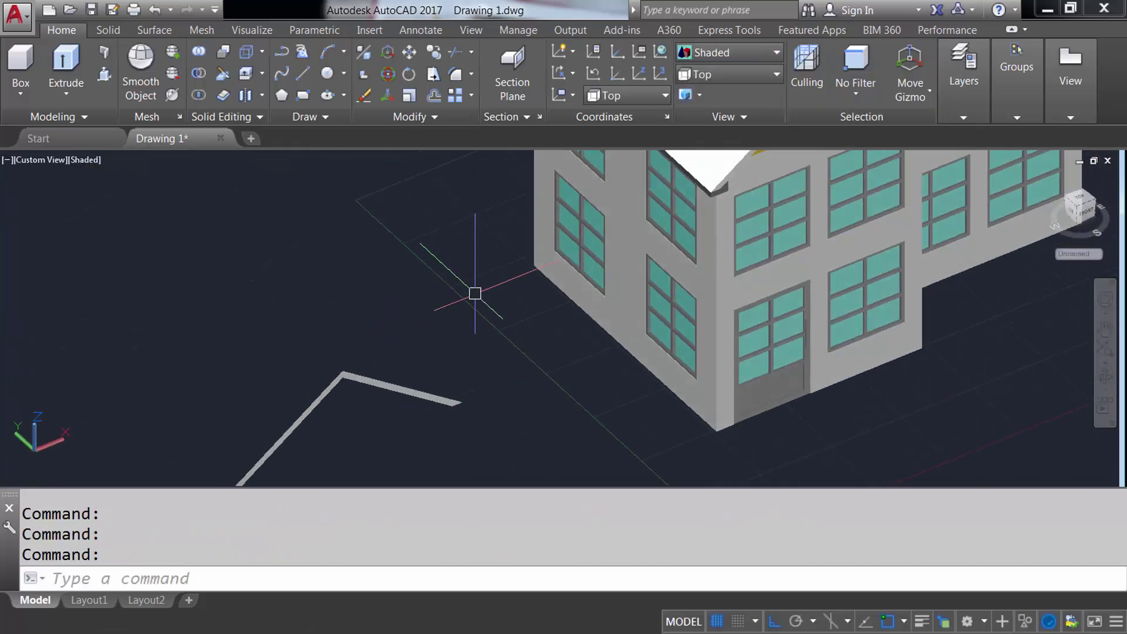
{"action": "middle_click_drag", "start_coordinate": [475, 294], "coordinate": [455, 237]}
{"action": "type", "text": "CO"}
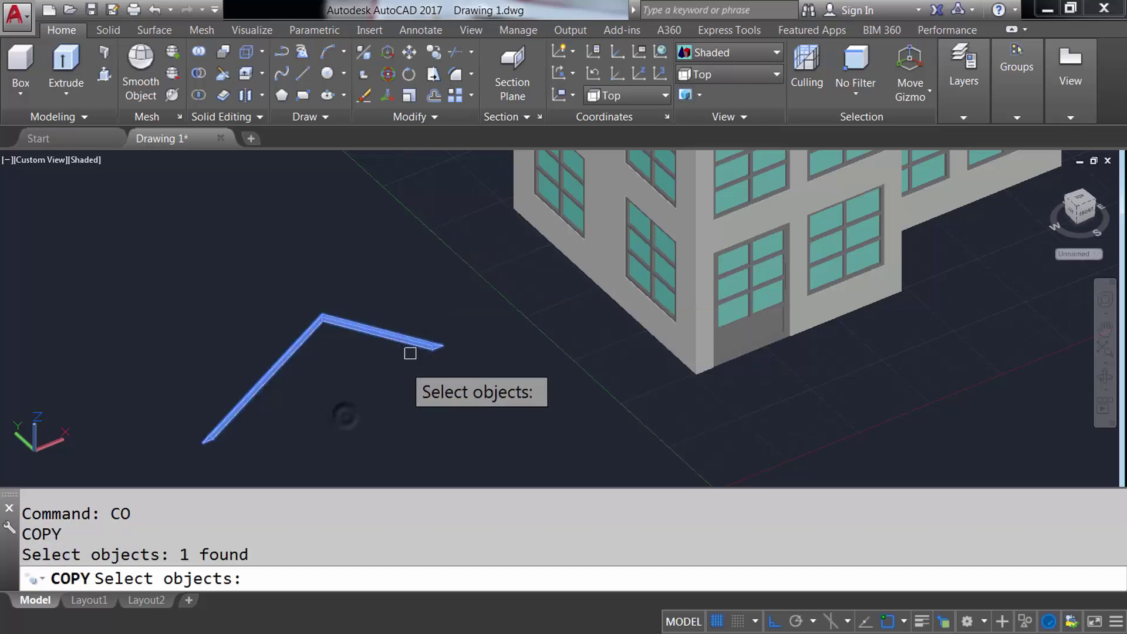
{"action": "key", "text": "Return"}
{"action": "left_click", "coordinate": [345, 414]}
{"action": "type", "text": "10000"}
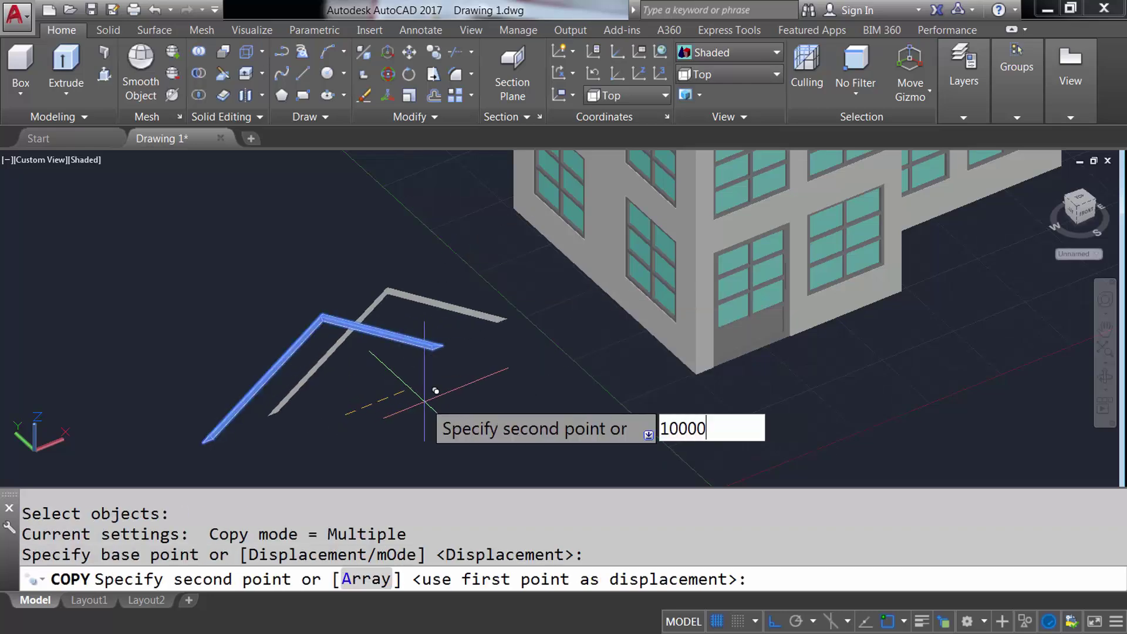
{"action": "key", "text": "Return"}
{"action": "key", "text": "Return"}
- Set the visual style back to 2D Wireframe
{"action": "scroll", "coordinate": [714, 251], "scroll_direction": "up", "scroll_amount": 3}
{"action": "scroll", "coordinate": [496, 290], "scroll_direction": "up", "scroll_amount": 3}
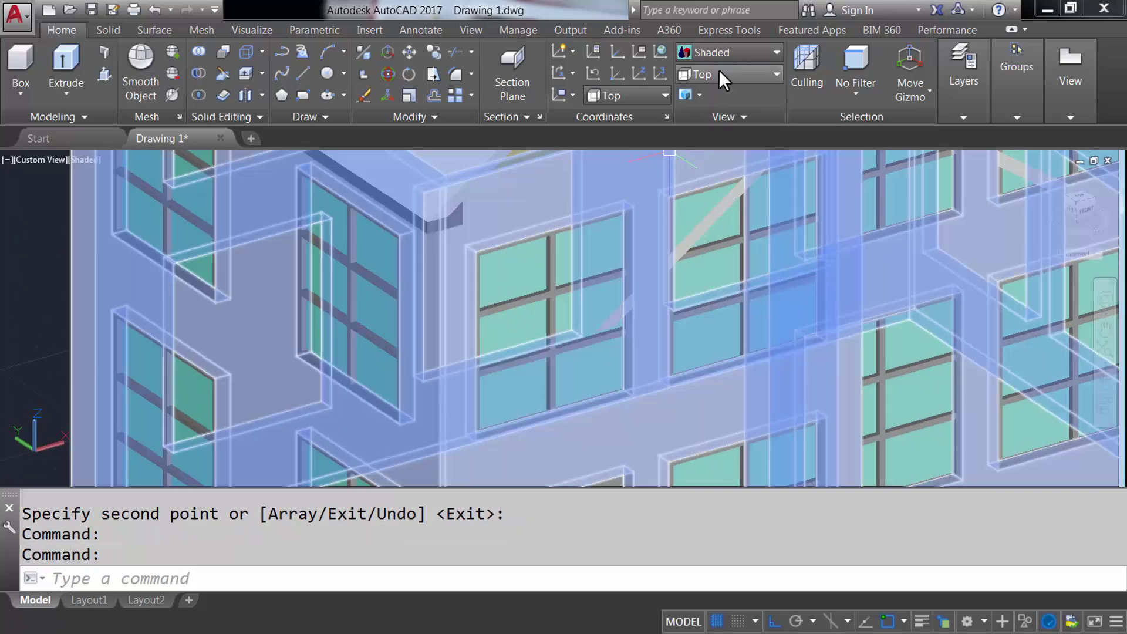
{"action": "left_click", "coordinate": [728, 53]}
{"action": "left_click", "coordinate": [703, 74]}
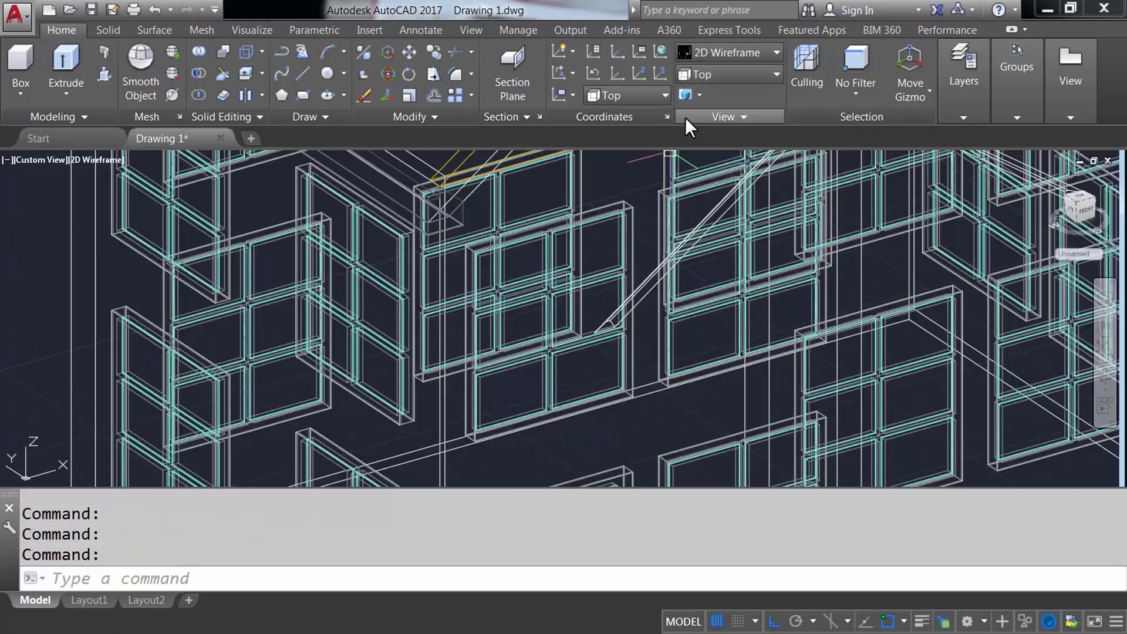
- In Top view, measure the trim-to-eaves distance (2168.53041034) with a linear dimension, then delete it
{"action": "left_click", "coordinate": [724, 73]}
{"action": "middle_click_drag", "start_coordinate": [703, 335], "coordinate": [597, 322]}
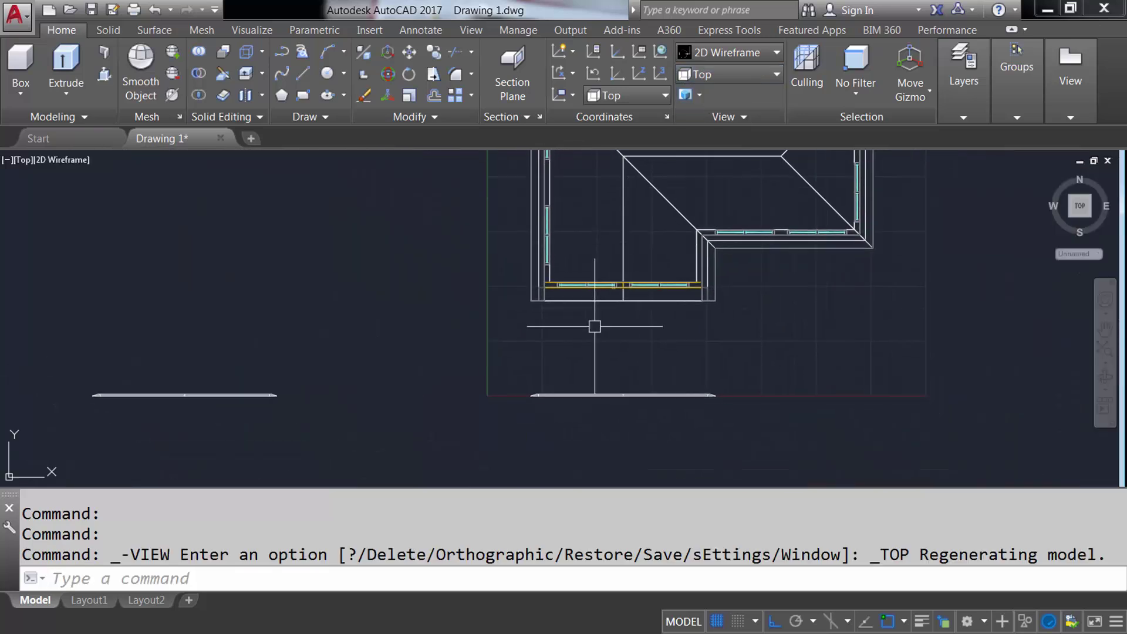
{"action": "scroll", "coordinate": [561, 371], "scroll_direction": "up", "scroll_amount": 2}
{"action": "left_click", "coordinate": [420, 30]}
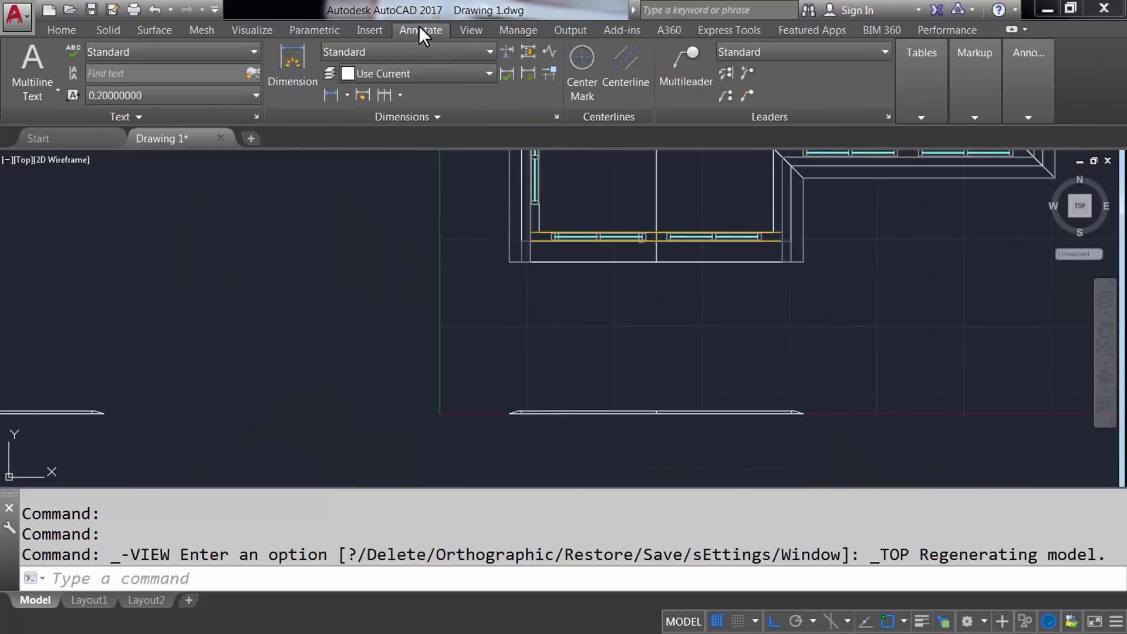
{"action": "scroll", "coordinate": [523, 403], "scroll_direction": "up", "scroll_amount": 3}
{"action": "left_click", "coordinate": [521, 440]}
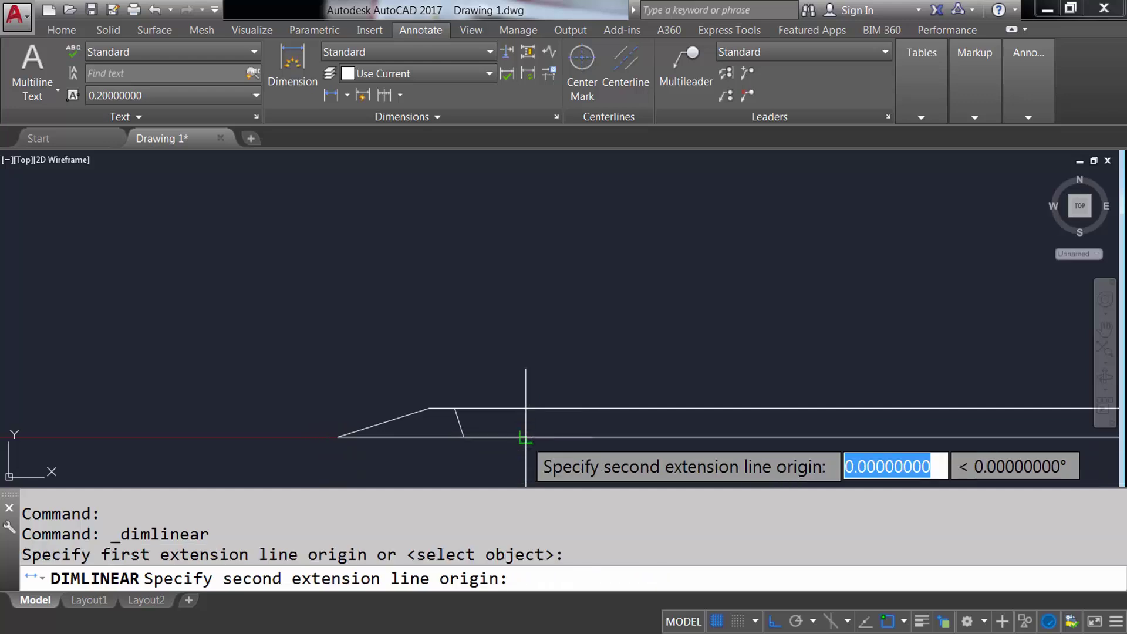
{"action": "scroll", "coordinate": [521, 390], "scroll_direction": "down", "scroll_amount": 3}
{"action": "scroll", "coordinate": [528, 328], "scroll_direction": "up", "scroll_amount": 2}
{"action": "left_click", "coordinate": [536, 296]}
{"action": "scroll", "coordinate": [447, 391], "scroll_direction": "down", "scroll_amount": 3}
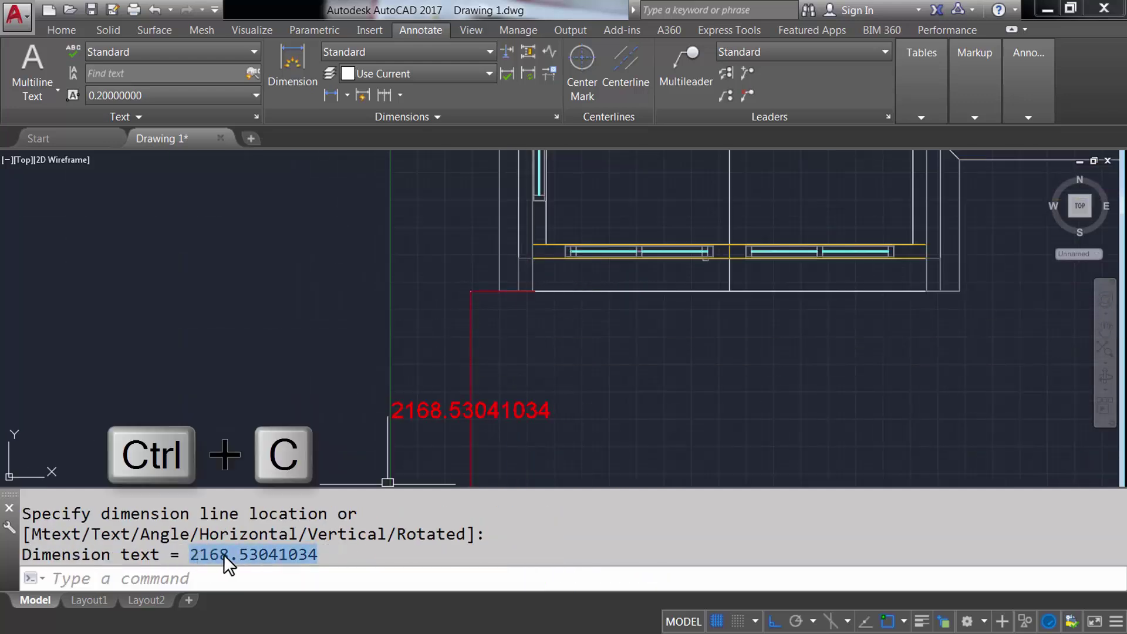
{"action": "left_click", "coordinate": [506, 441]}
{"action": "key", "text": "Delete"}
- Move both fascia trim pieces 2168.53041034 units into place along the roof eaves
{"action": "scroll", "coordinate": [542, 397], "scroll_direction": "down", "scroll_amount": 2}
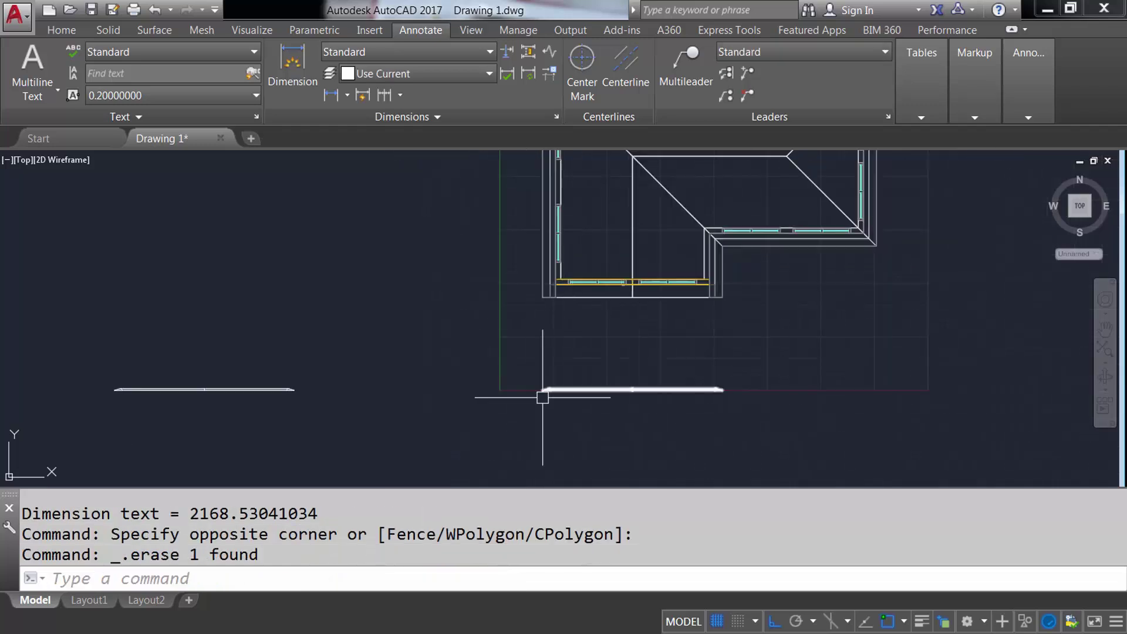
{"action": "left_click", "coordinate": [276, 392]}
{"action": "key", "text": "Return"}
{"action": "left_click", "coordinate": [390, 426]}
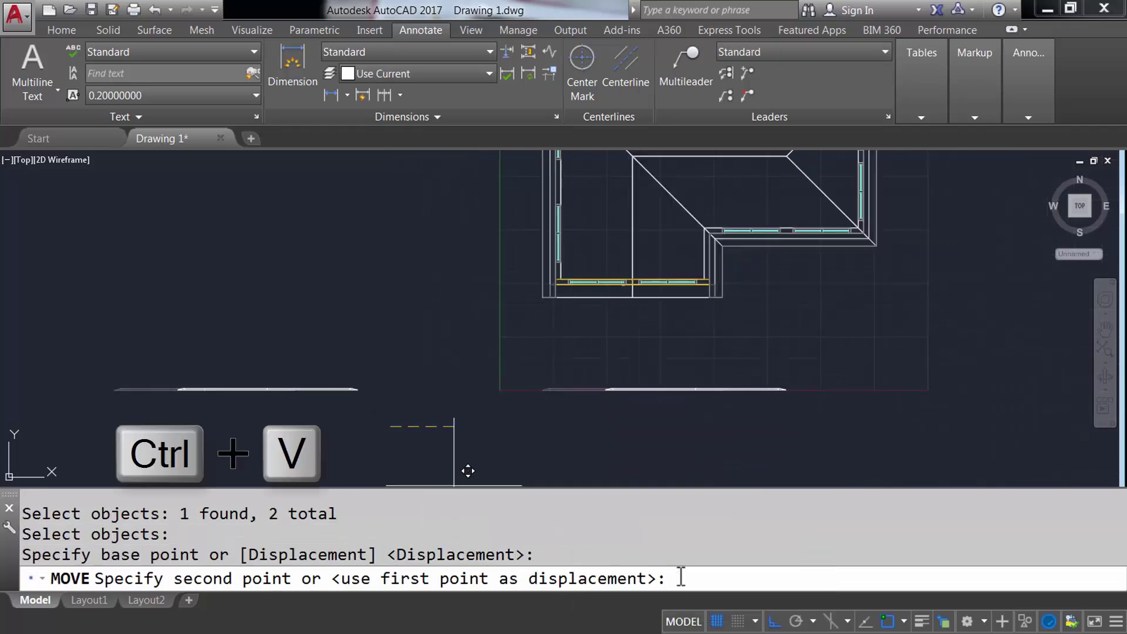
{"action": "key", "text": "Return"}
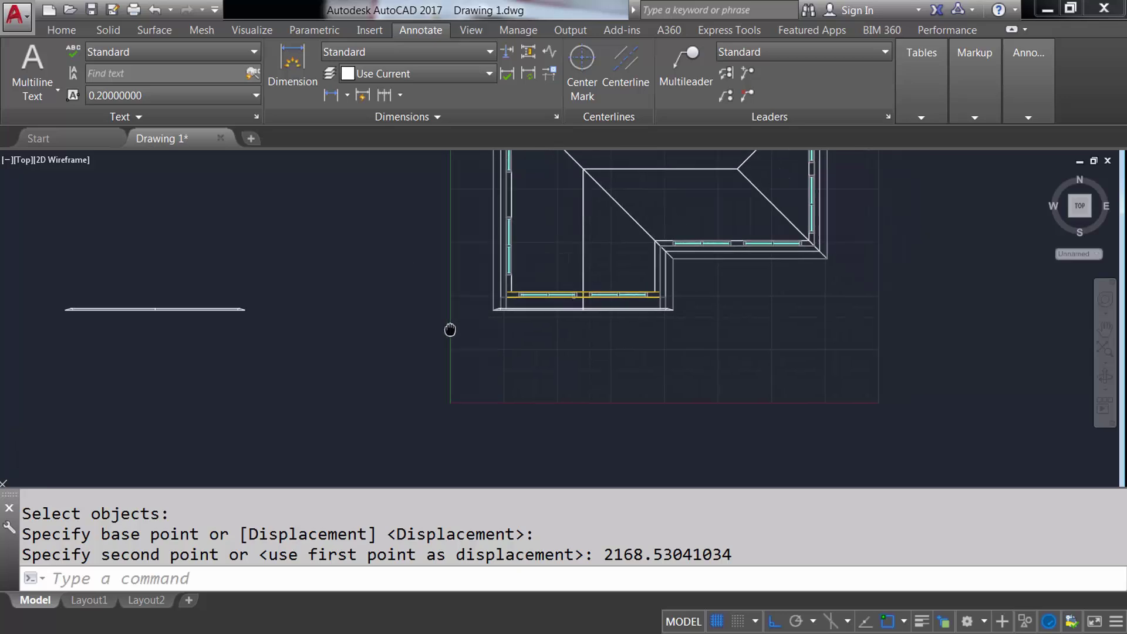
- Switch to the Shaded visual style and orbit to view the trim along the eaves
{"action": "middle_click_drag", "start_coordinate": [449, 328], "coordinate": [344, 415]}
{"action": "left_click", "coordinate": [61, 30]}
{"action": "left_click", "coordinate": [738, 56]}
{"action": "left_click", "coordinate": [727, 147]}
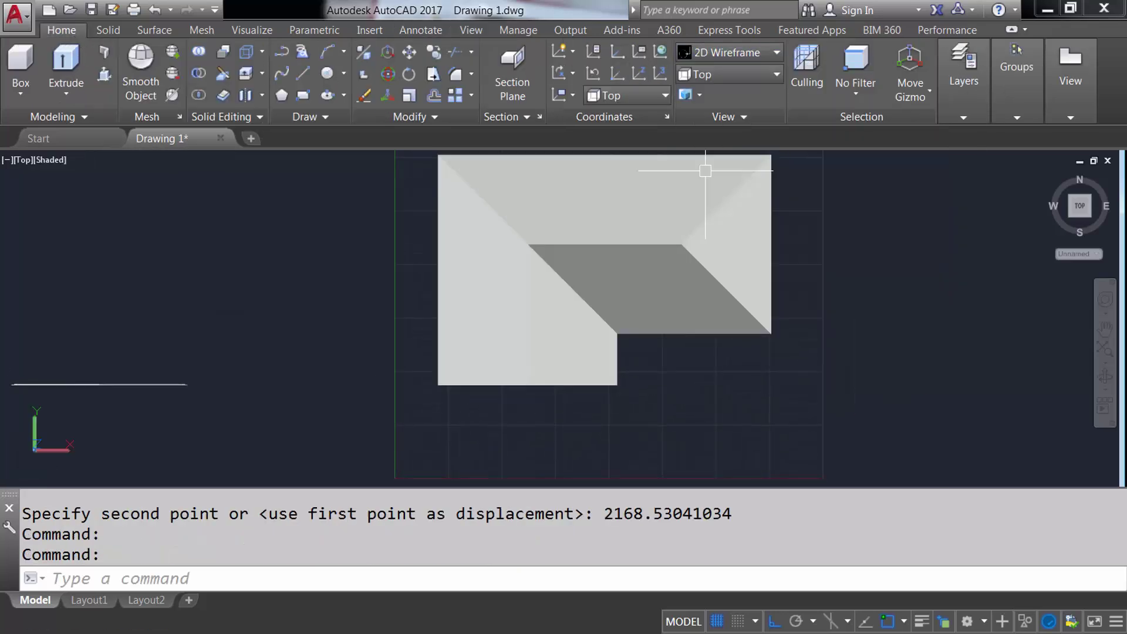
{"action": "middle_click_drag", "start_coordinate": [528, 329], "coordinate": [566, 403], "text": "shift"}
{"action": "scroll", "coordinate": [503, 311], "scroll_direction": "up", "scroll_amount": 5}
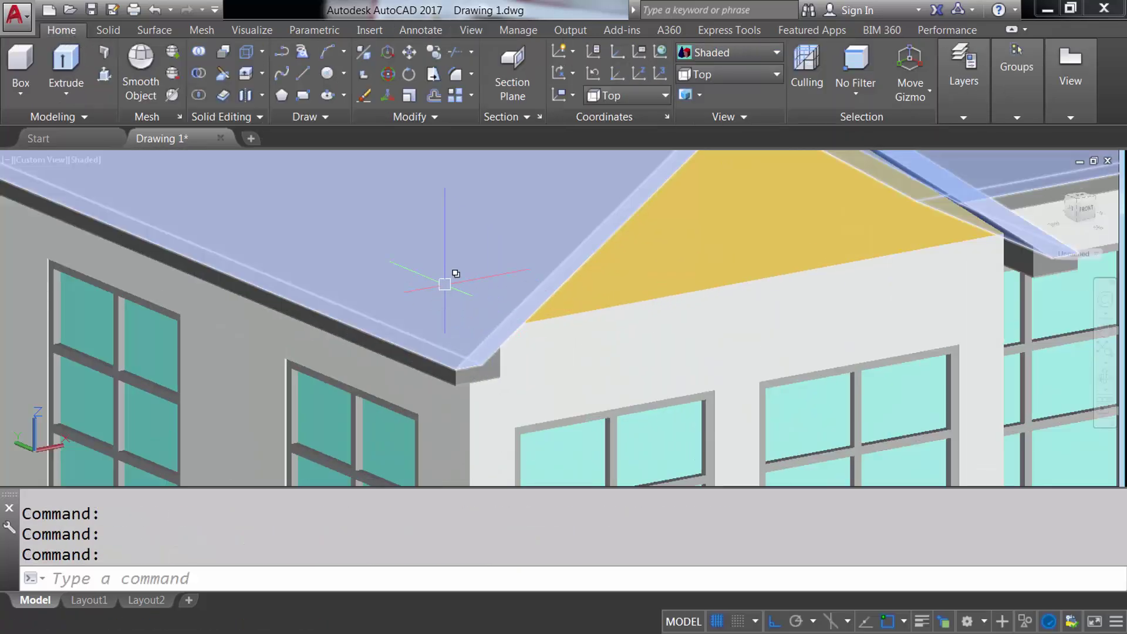
{"action": "type", "text": "SUBTRACT"}
{"action": "key", "text": "Return"}
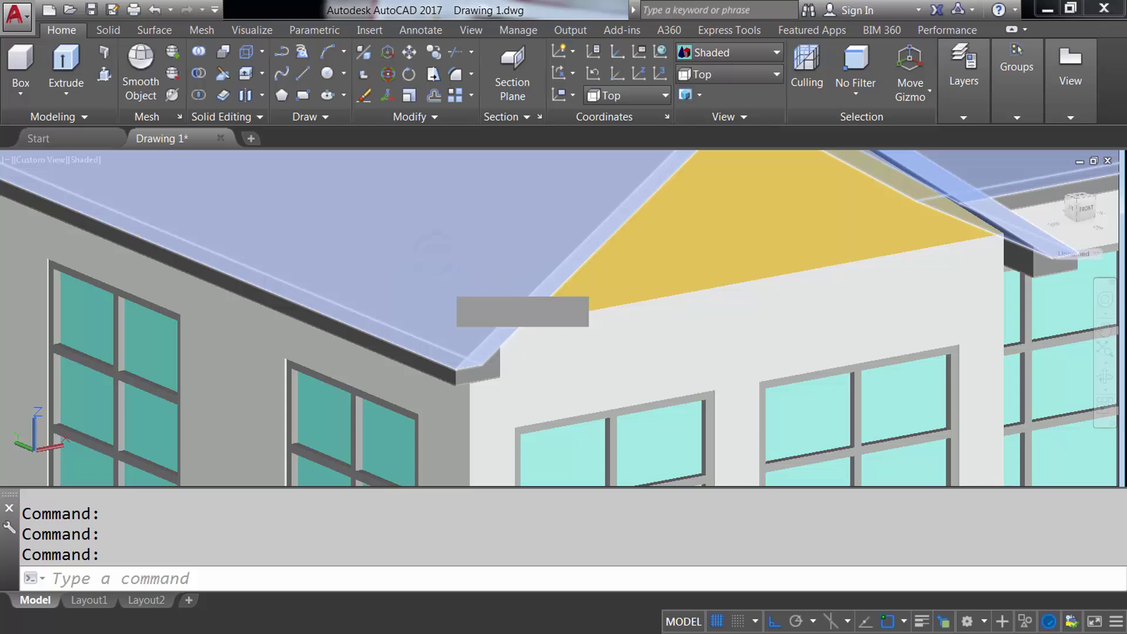